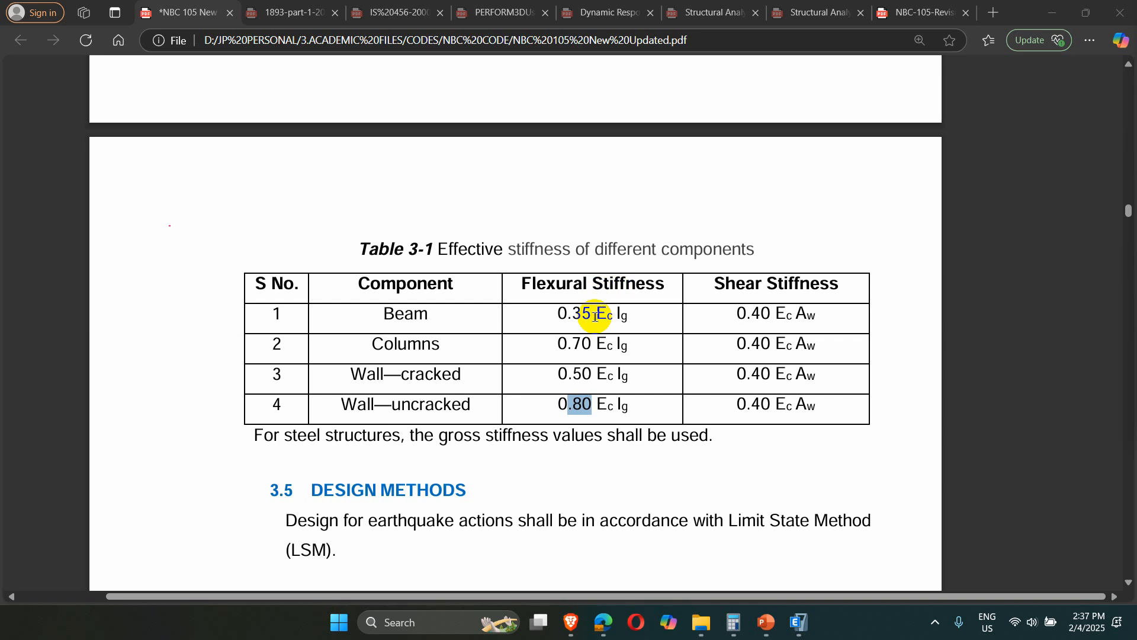
Look through the NBC 105 code from the effective stiffness table to the Rayleigh Method in section 5.1.1
{"action": "scroll", "coordinate": [527, 377], "scroll_direction": "down", "scroll_amount": 3}
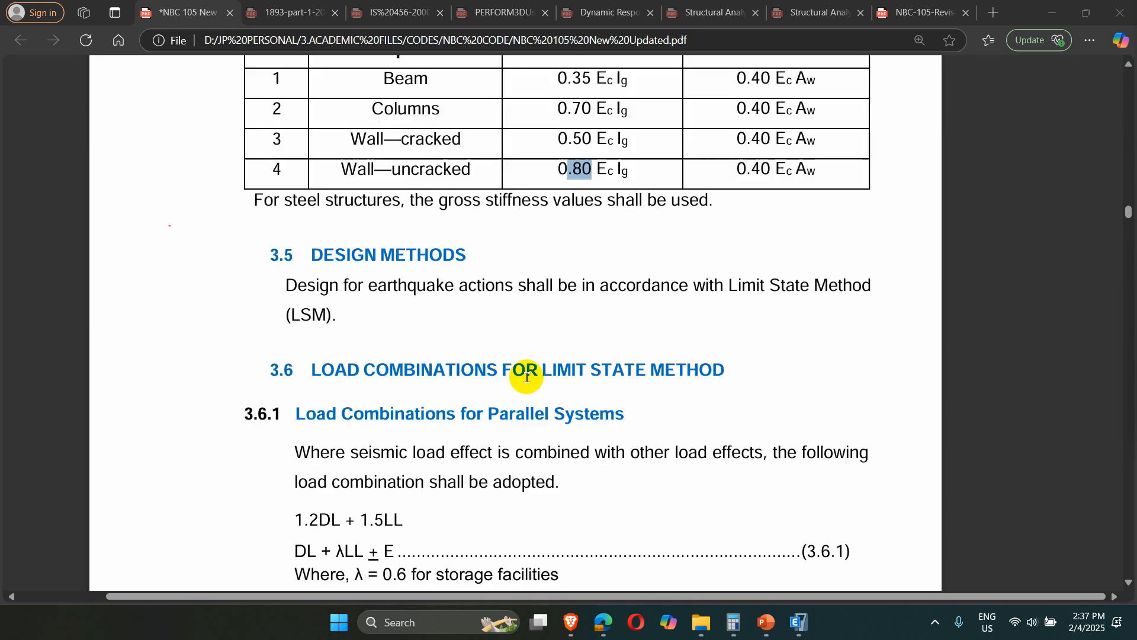
{"action": "scroll", "coordinate": [527, 377], "scroll_direction": "down", "scroll_amount": 20}
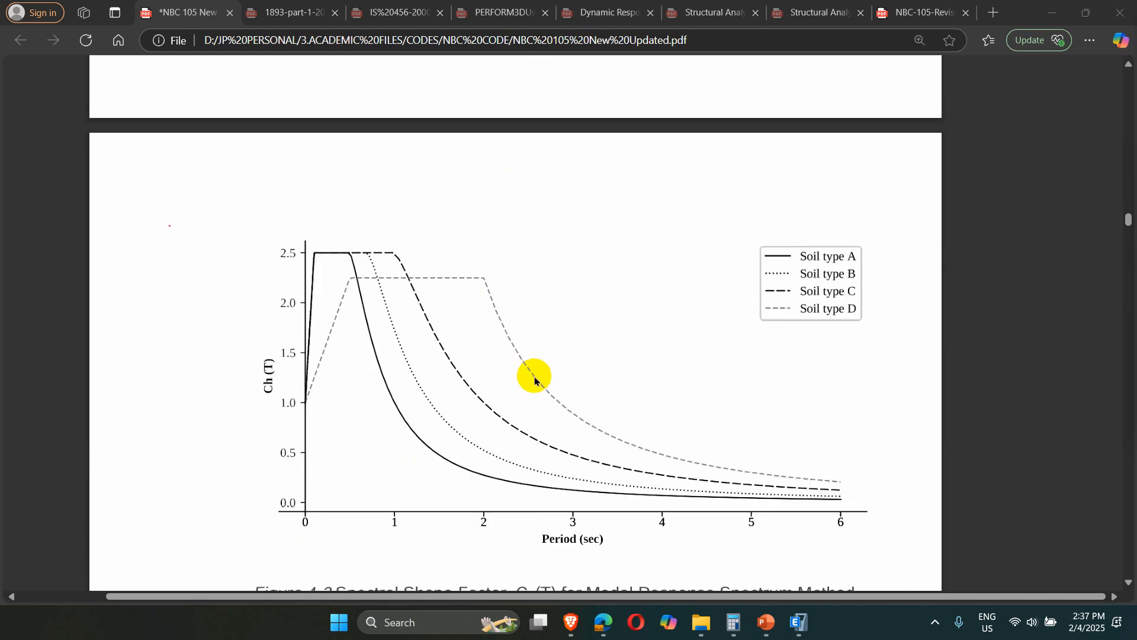
{"action": "scroll", "coordinate": [534, 379], "scroll_direction": "down", "scroll_amount": 20}
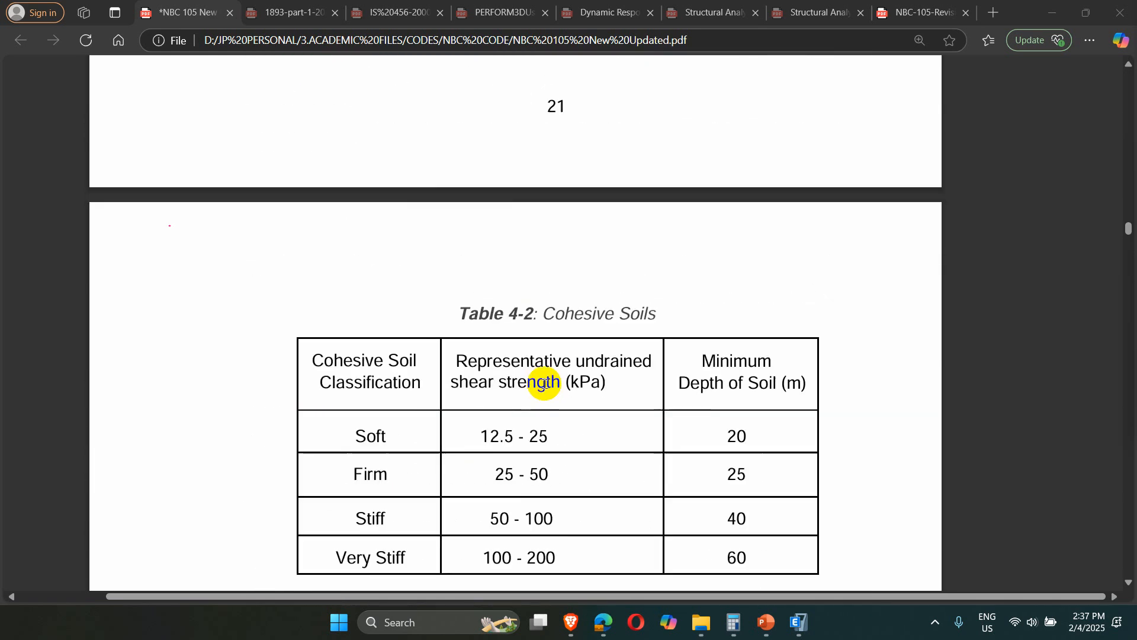
{"action": "scroll", "coordinate": [544, 383], "scroll_direction": "down", "scroll_amount": 20}
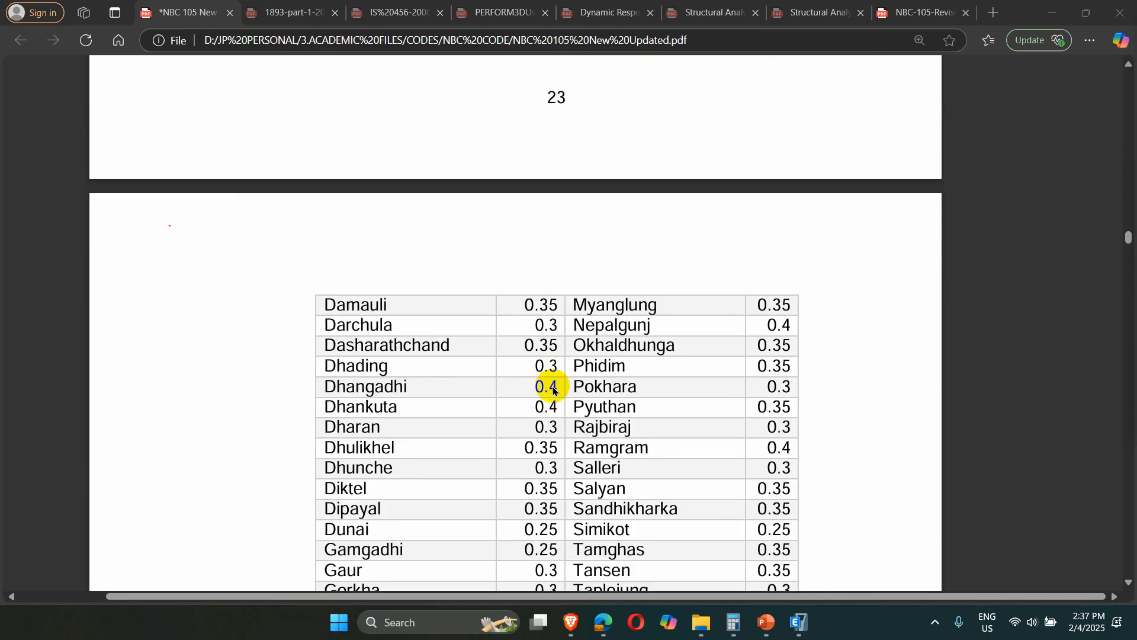
{"action": "scroll", "coordinate": [554, 390], "scroll_direction": "down", "scroll_amount": 20}
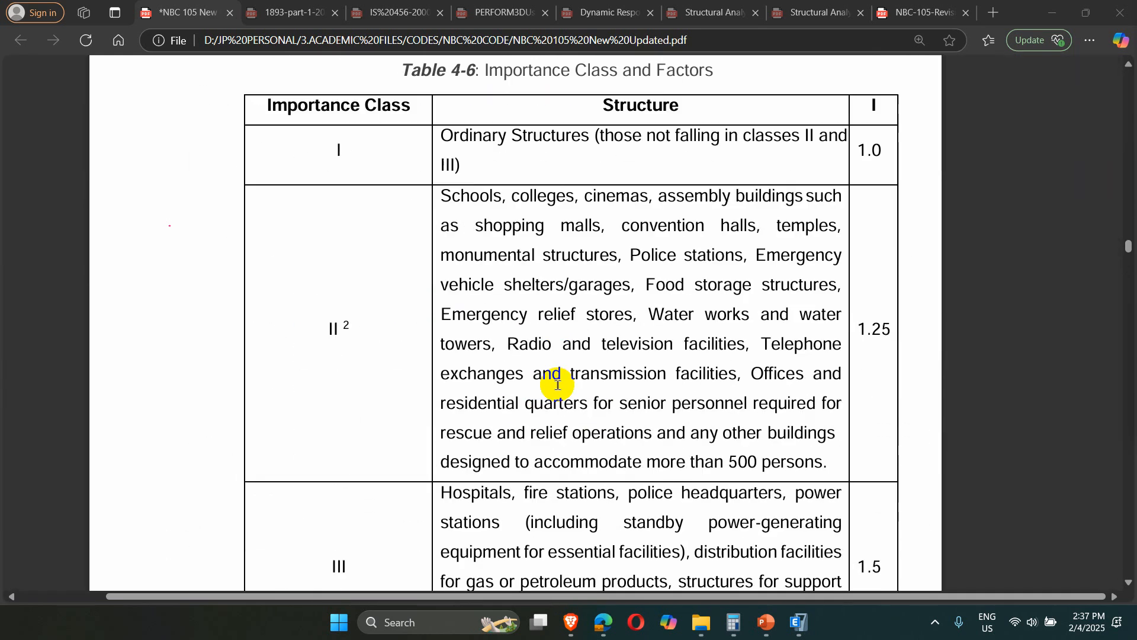
{"action": "scroll", "coordinate": [557, 385], "scroll_direction": "down", "scroll_amount": 20}
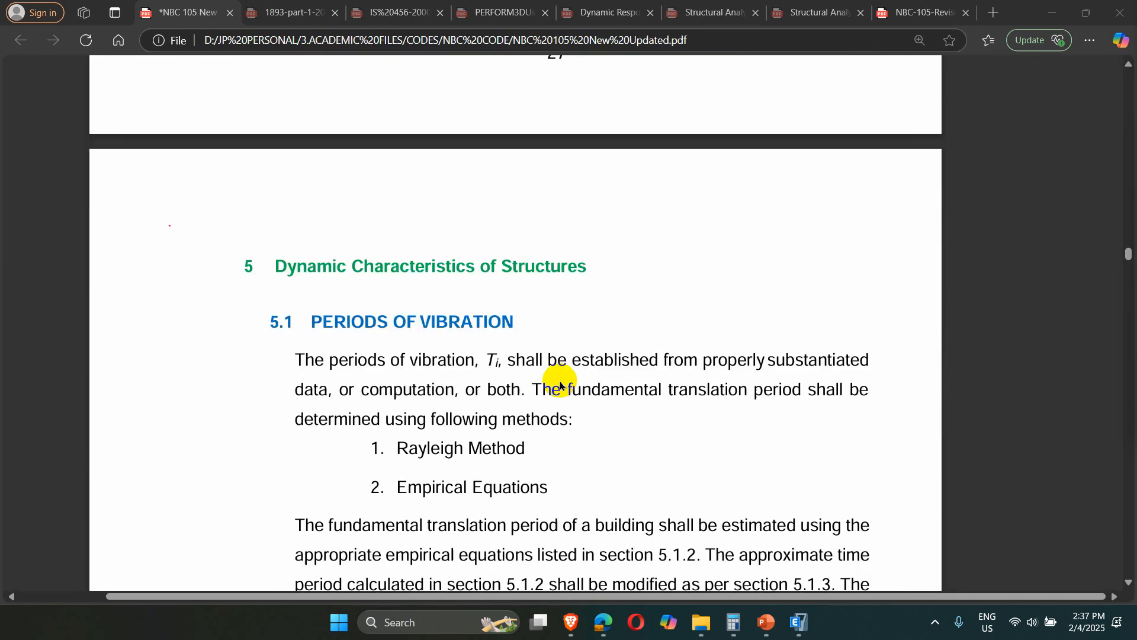
{"action": "scroll", "coordinate": [560, 386], "scroll_direction": "down", "scroll_amount": 9}
{"action": "scroll", "coordinate": [559, 382], "scroll_direction": "up", "scroll_amount": 7}
{"action": "scroll", "coordinate": [560, 376], "scroll_direction": "down", "scroll_amount": 9}
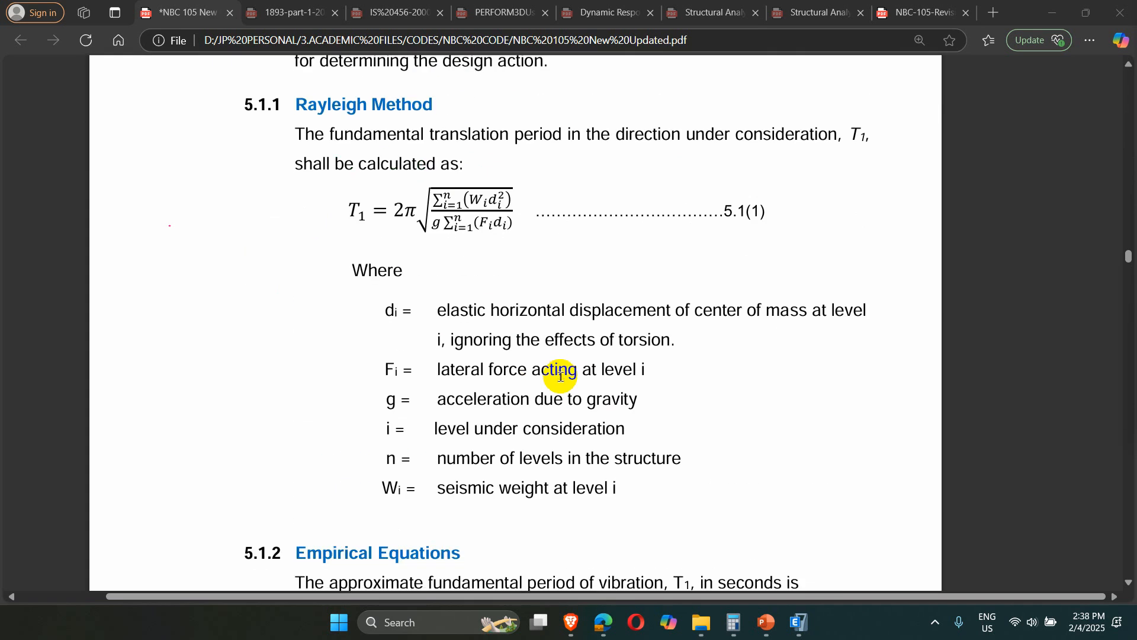
Find section 5.6.3 Inter-Story Deflections in the code and examine the ratio limit for the ultimate limit state
{"action": "scroll", "coordinate": [560, 376], "scroll_direction": "down", "scroll_amount": 20}
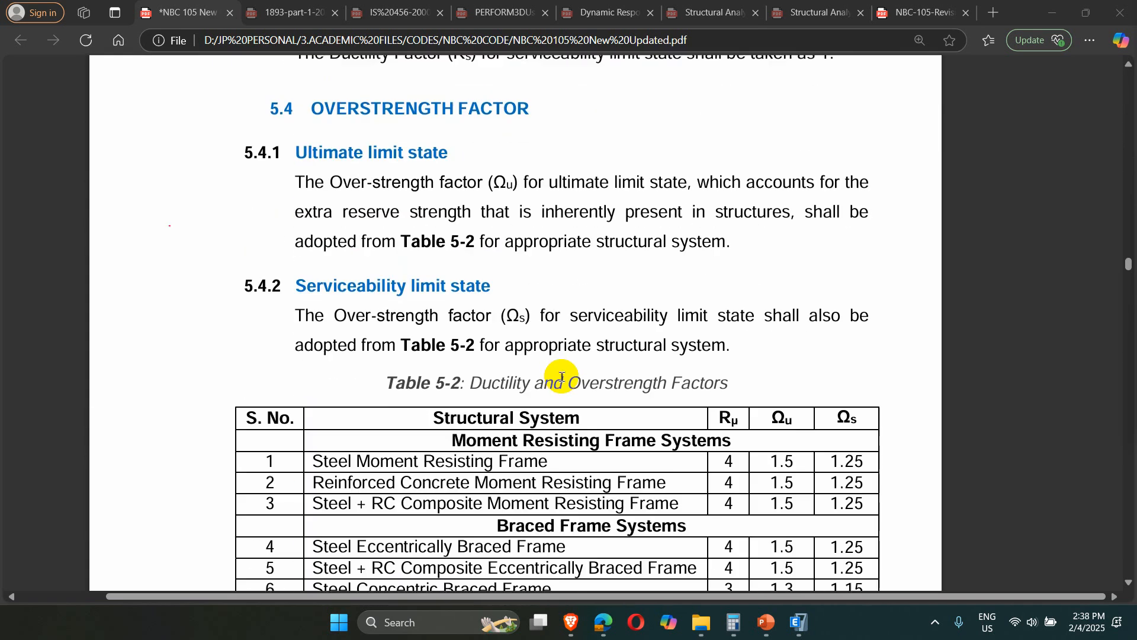
{"action": "scroll", "coordinate": [561, 376], "scroll_direction": "down", "scroll_amount": 20}
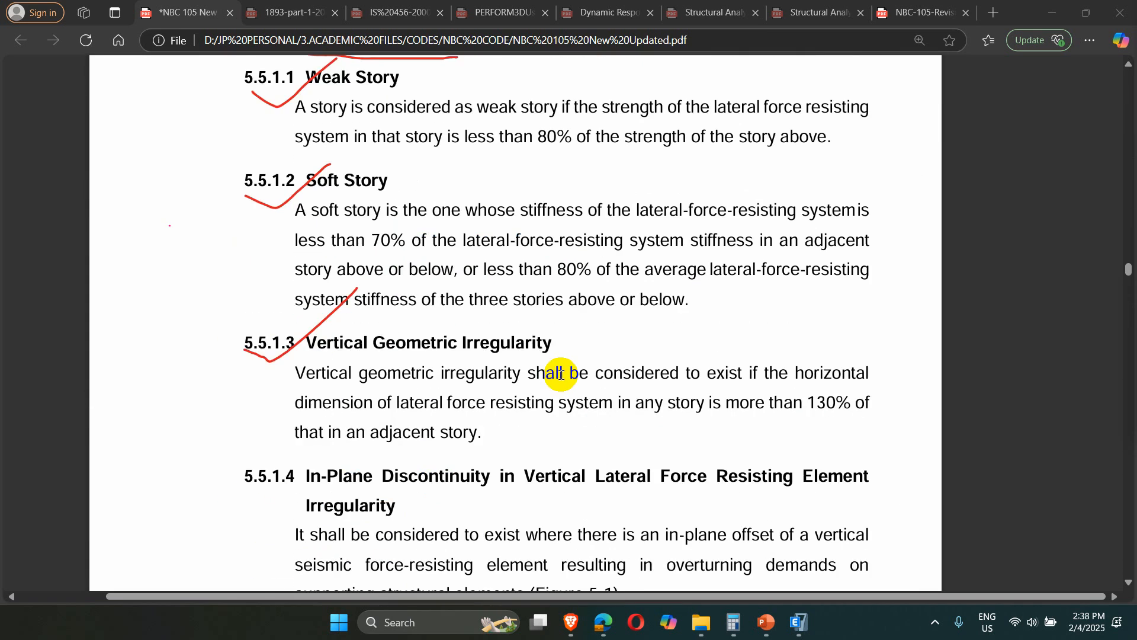
{"action": "scroll", "coordinate": [560, 375], "scroll_direction": "up", "scroll_amount": 4}
{"action": "scroll", "coordinate": [560, 375], "scroll_direction": "down", "scroll_amount": 20}
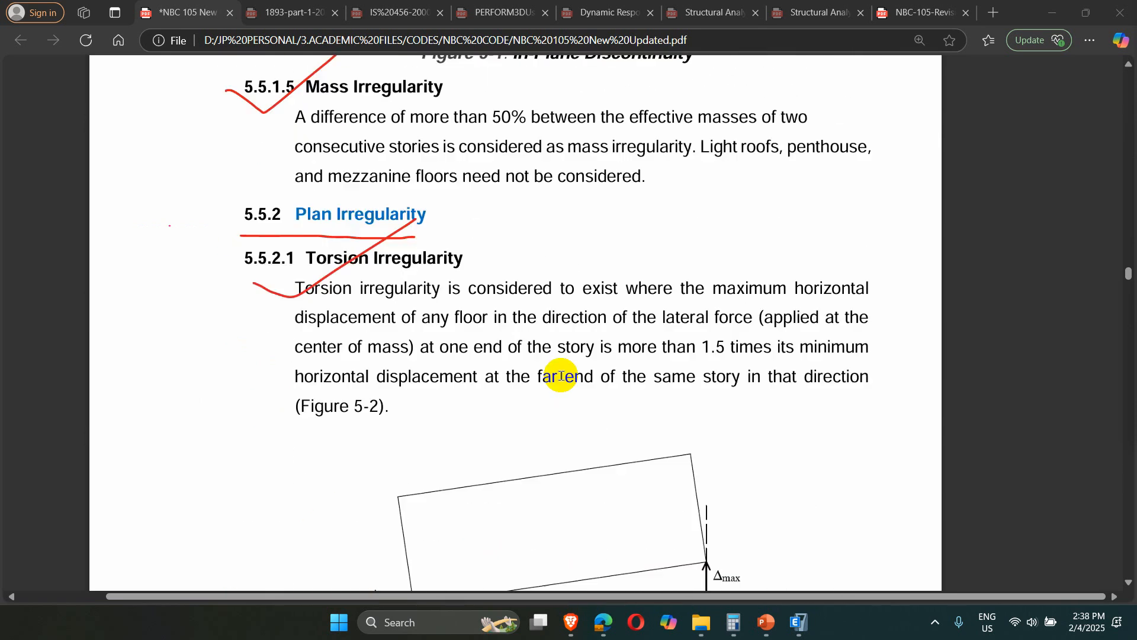
{"action": "scroll", "coordinate": [561, 377], "scroll_direction": "down", "scroll_amount": 20}
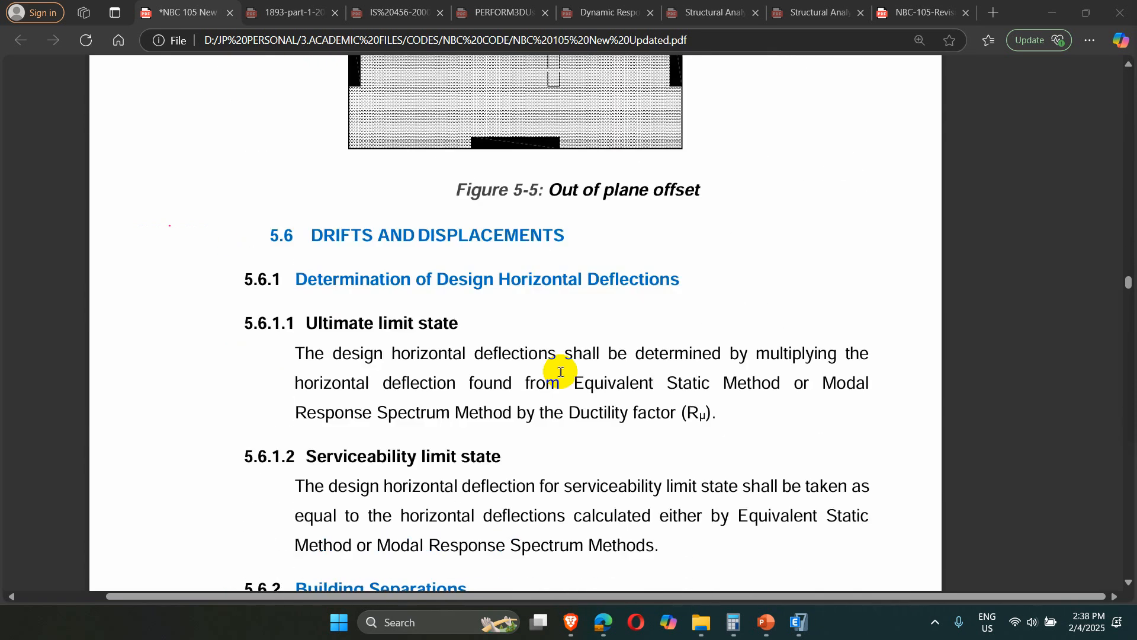
{"action": "scroll", "coordinate": [561, 372], "scroll_direction": "down", "scroll_amount": 10}
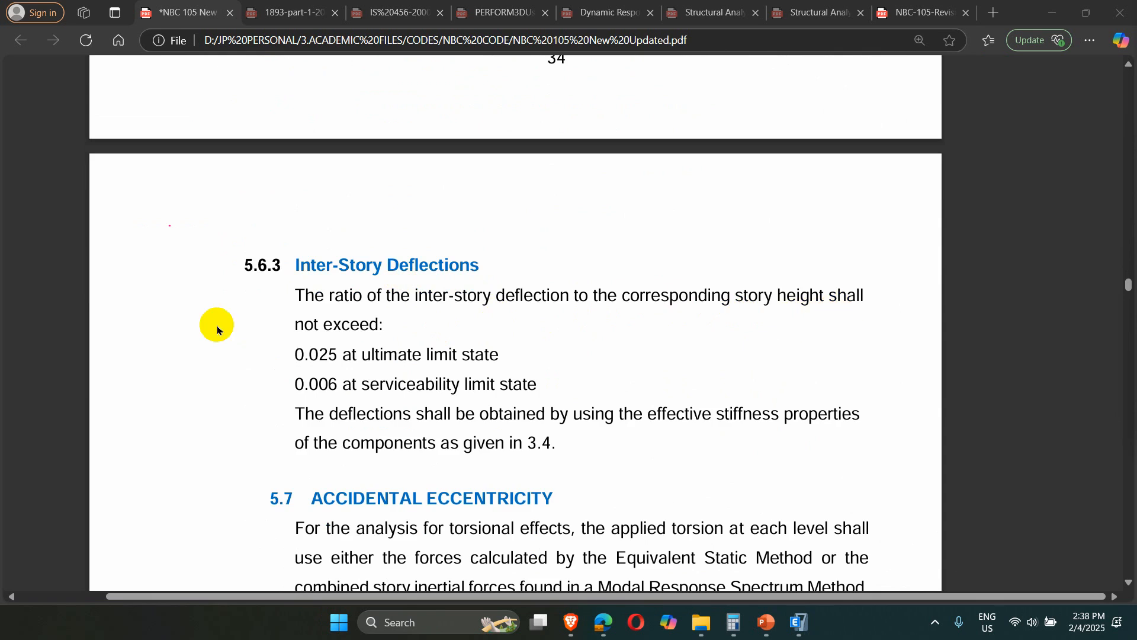
{"action": "left_click_drag", "start_coordinate": [339, 362], "coordinate": [357, 363]}
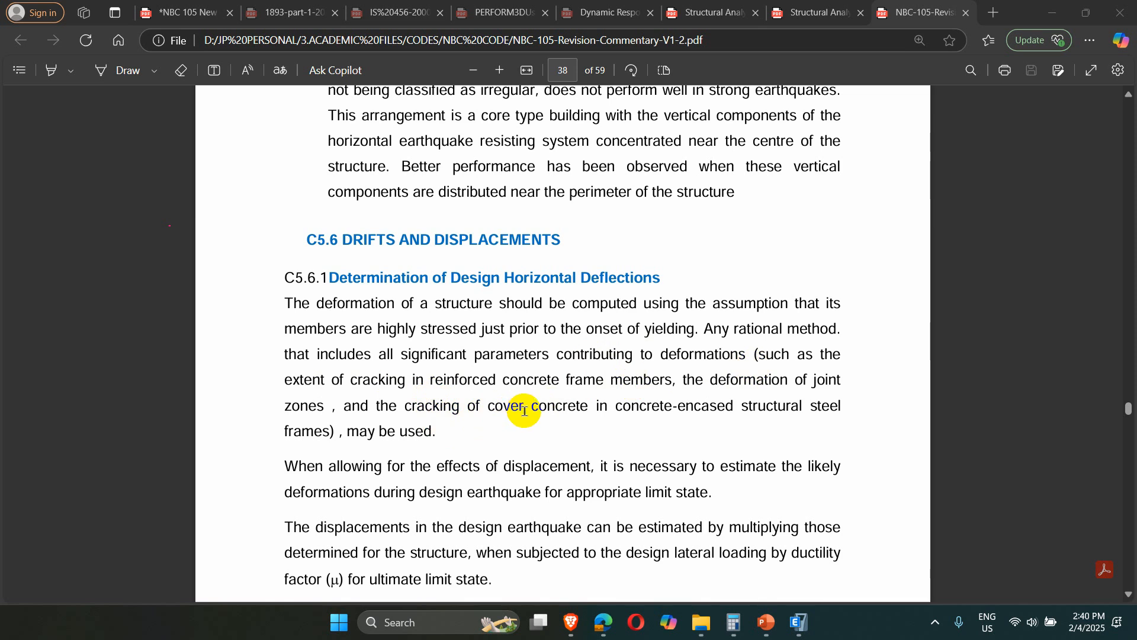
Examine commentary clause C5.6.1, highlighting the ultimate and serviceability limit state displacement statements and the ductility factor
{"action": "scroll", "coordinate": [524, 411], "scroll_direction": "down", "scroll_amount": 3}
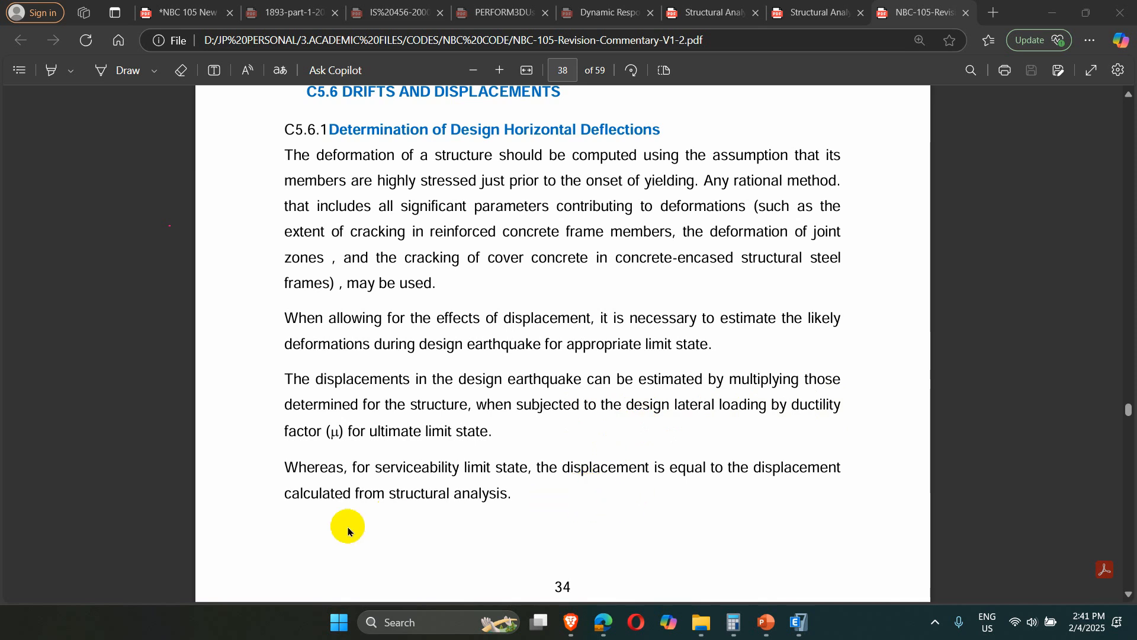
{"action": "left_click_drag", "start_coordinate": [514, 495], "coordinate": [274, 460]}
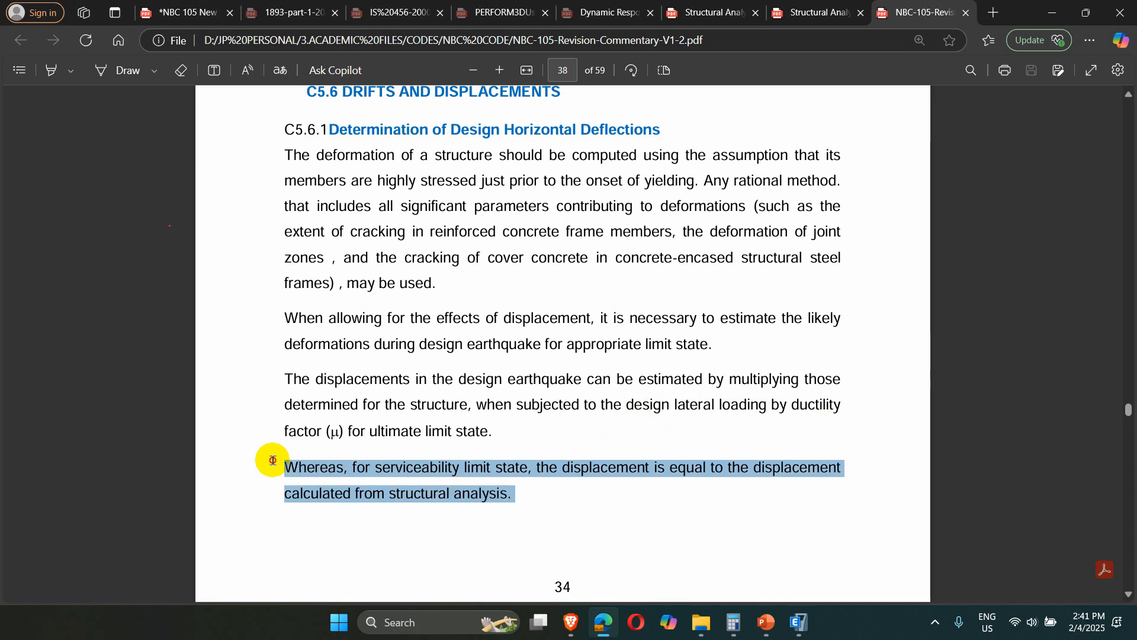
{"action": "left_click", "coordinate": [503, 501]}
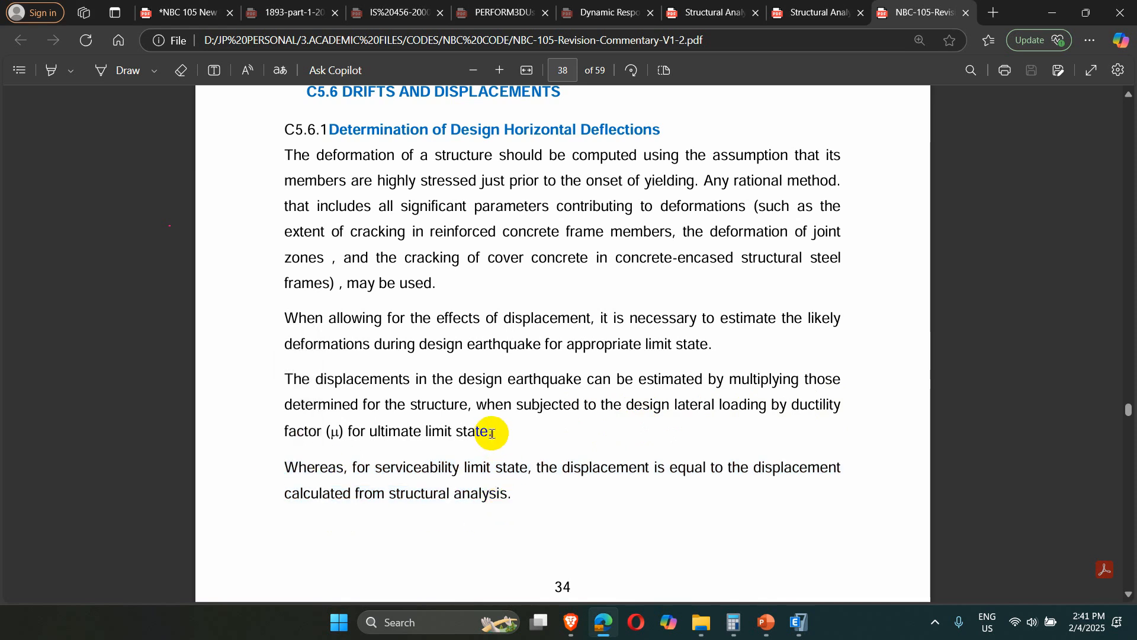
{"action": "left_click_drag", "start_coordinate": [497, 432], "coordinate": [275, 383]}
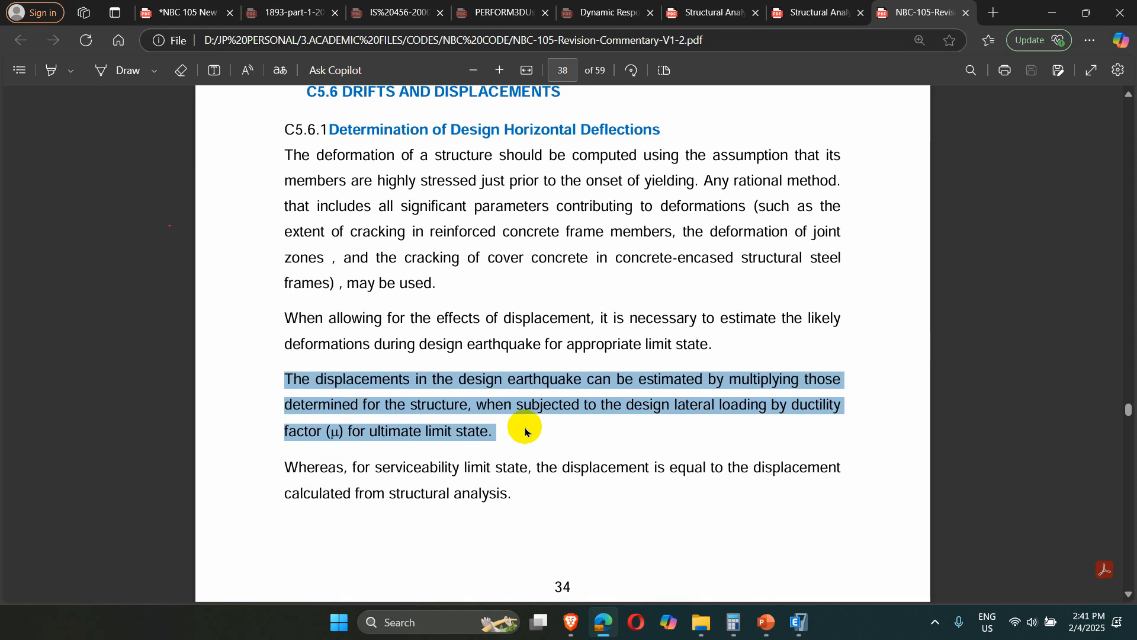
{"action": "double_click", "coordinate": [335, 431]}
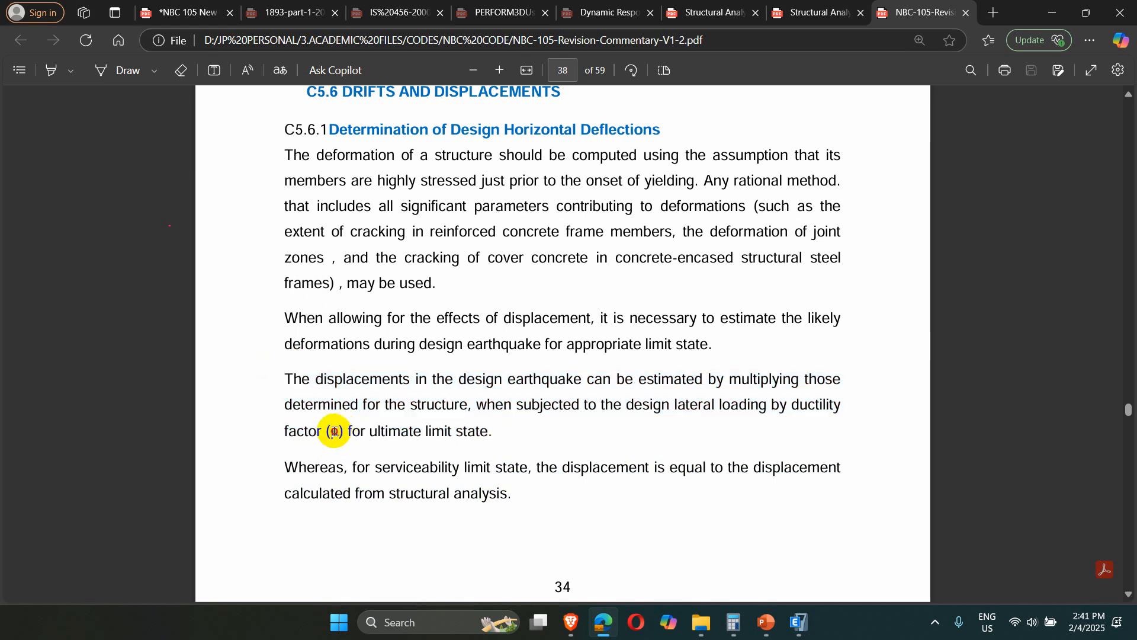
{"action": "left_click_drag", "start_coordinate": [795, 405], "coordinate": [859, 443]}
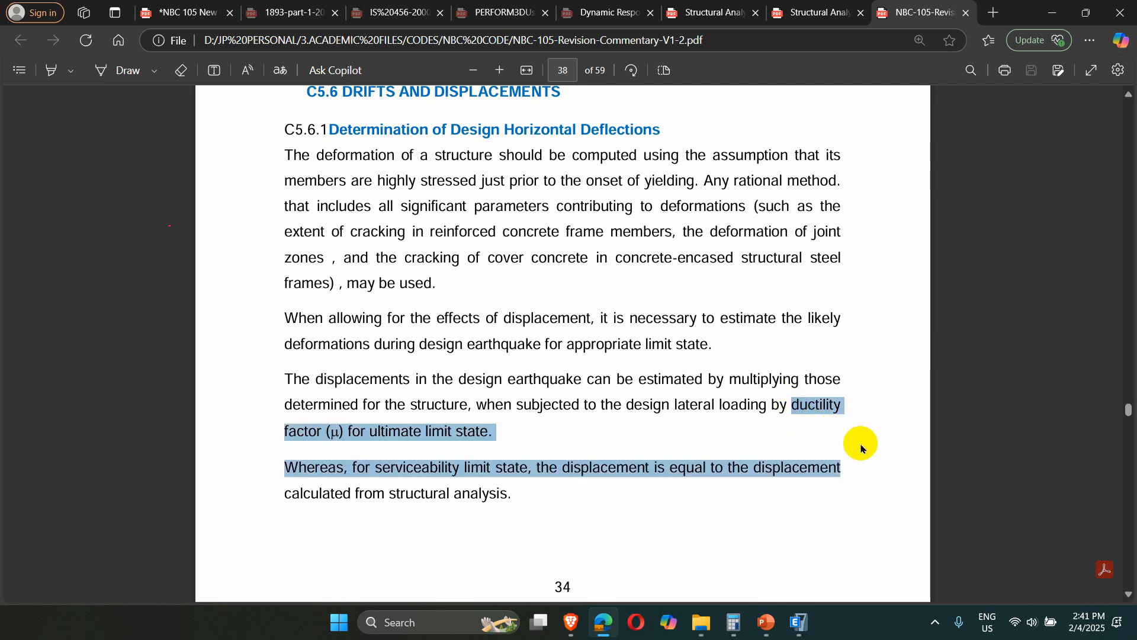
{"action": "left_click", "coordinate": [819, 435]}
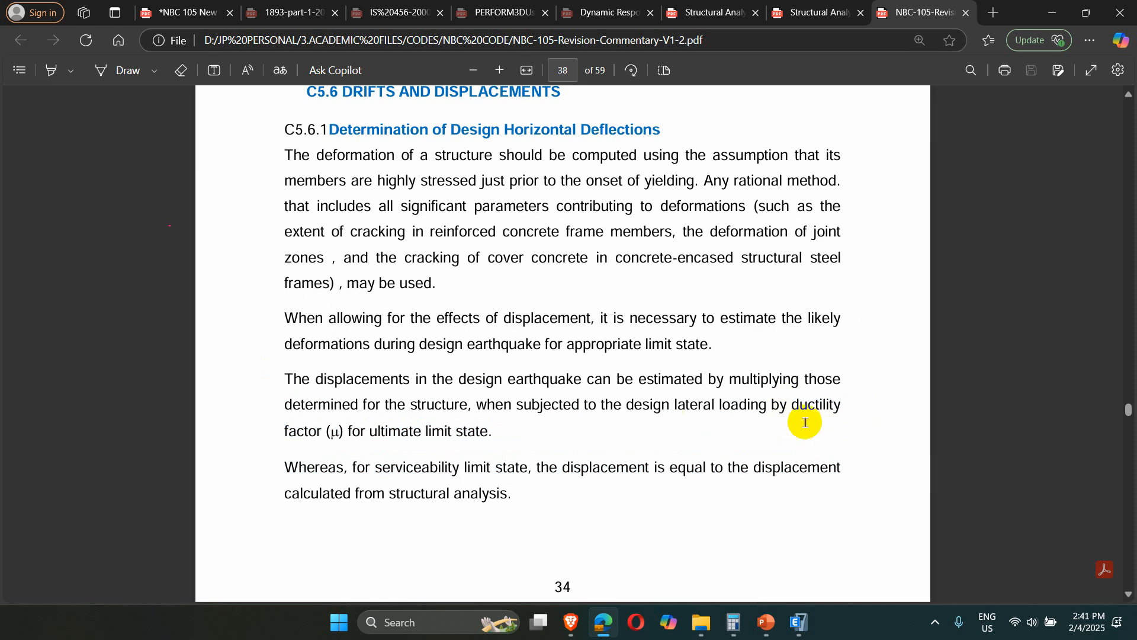
{"action": "left_click_drag", "start_coordinate": [347, 430], "coordinate": [290, 432]}
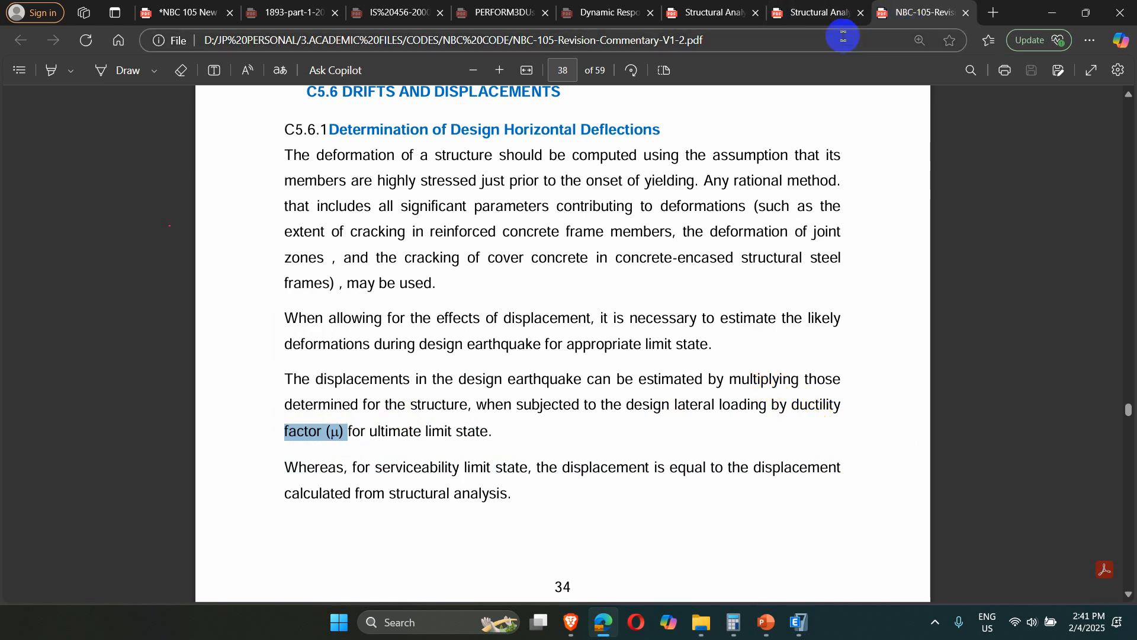
Return to the NBC 105 code and highlight the 0.025 deflection limit and Table 5-2's Reinforced Concrete Moment Resisting Frame row
{"action": "left_click", "coordinate": [236, 18]}
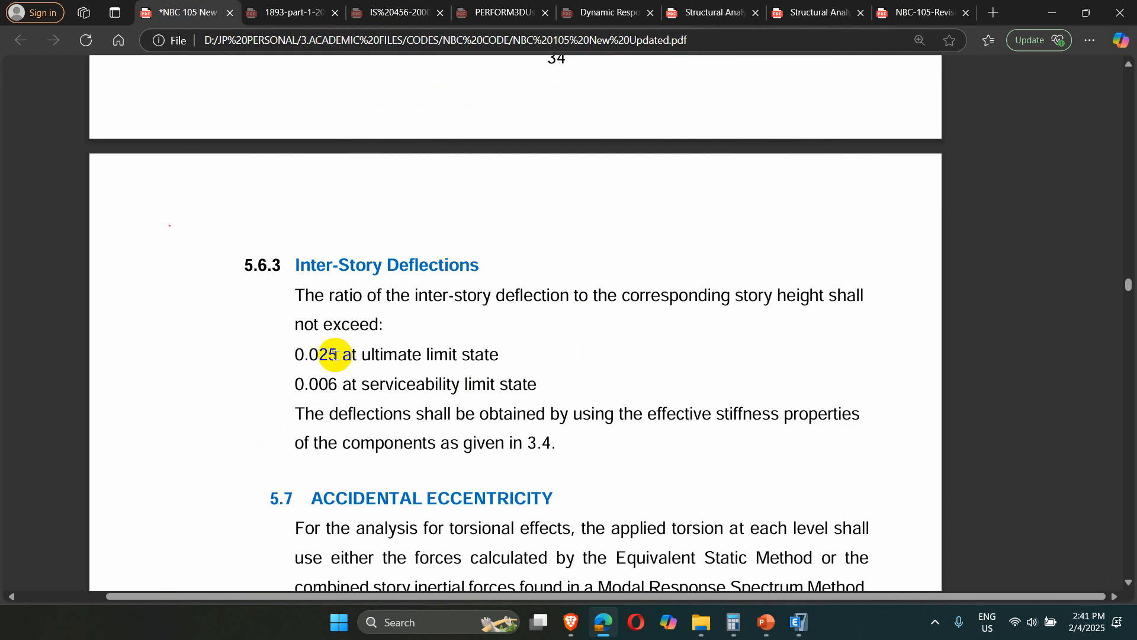
{"action": "left_click_drag", "start_coordinate": [348, 355], "coordinate": [290, 353]}
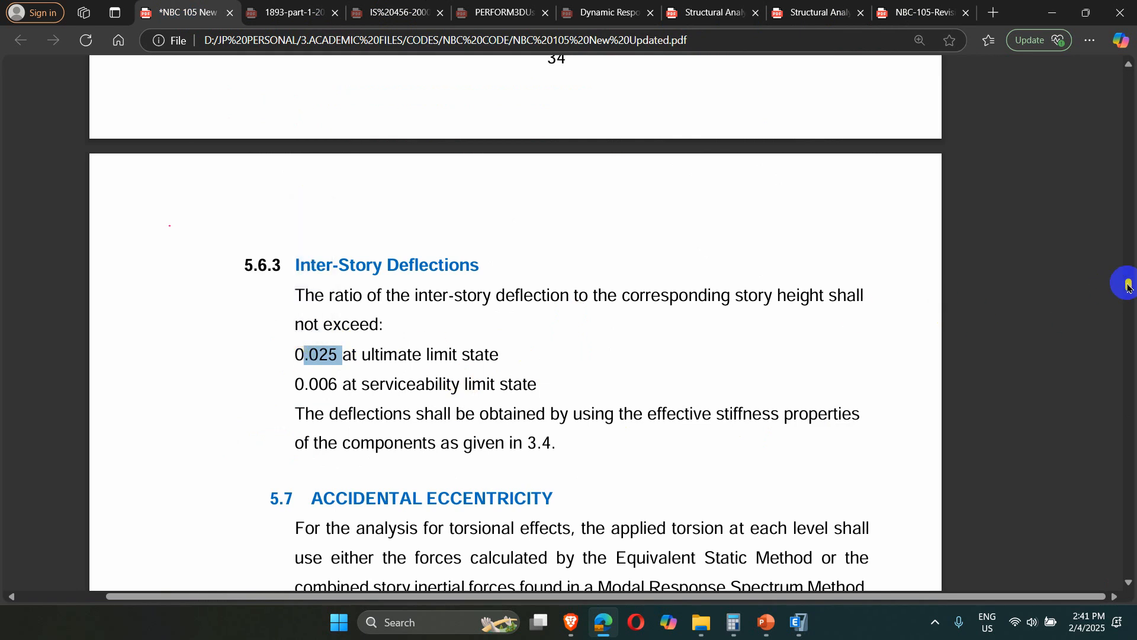
{"action": "left_click_drag", "start_coordinate": [1130, 287], "coordinate": [1128, 265]}
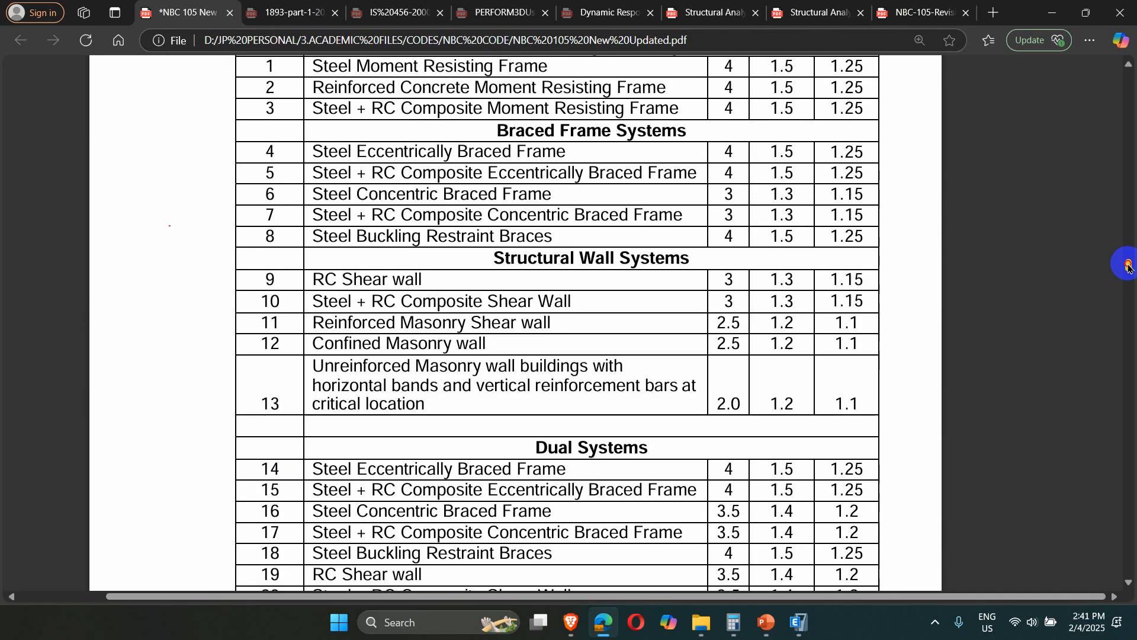
{"action": "scroll", "coordinate": [846, 373], "scroll_direction": "up", "scroll_amount": 5}
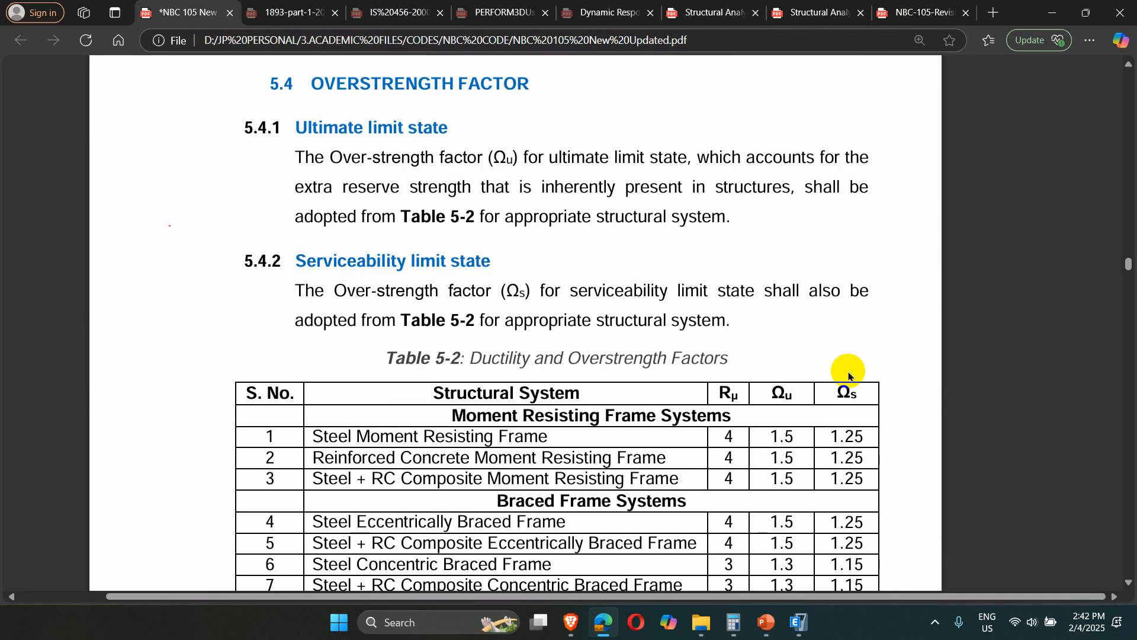
{"action": "scroll", "coordinate": [752, 341], "scroll_direction": "down", "scroll_amount": 1}
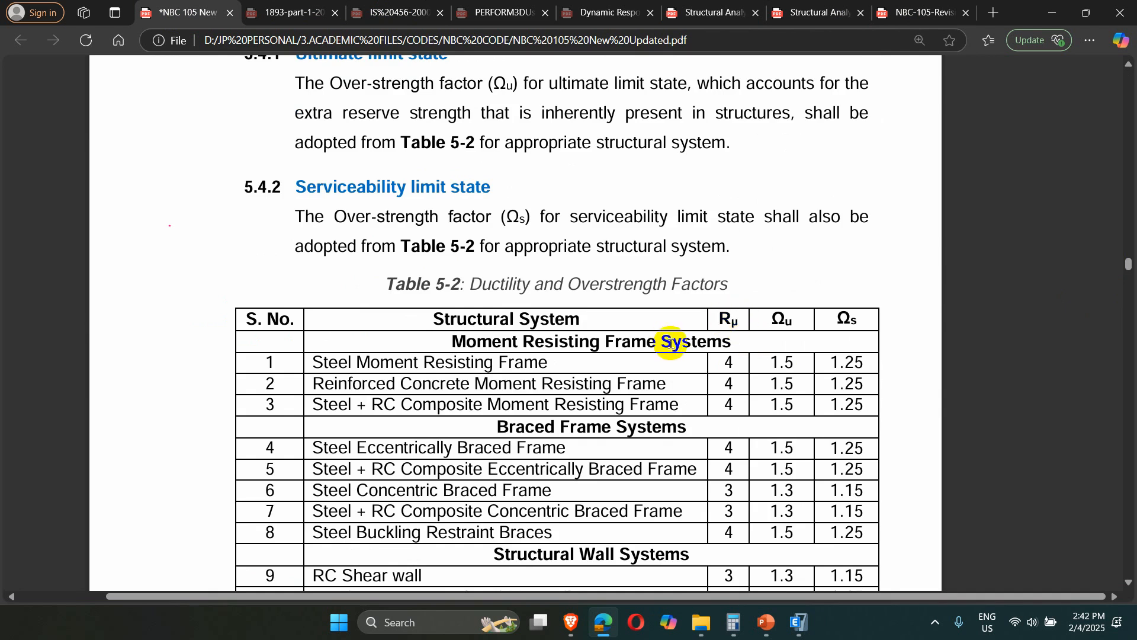
{"action": "scroll", "coordinate": [718, 363], "scroll_direction": "down", "scroll_amount": 2}
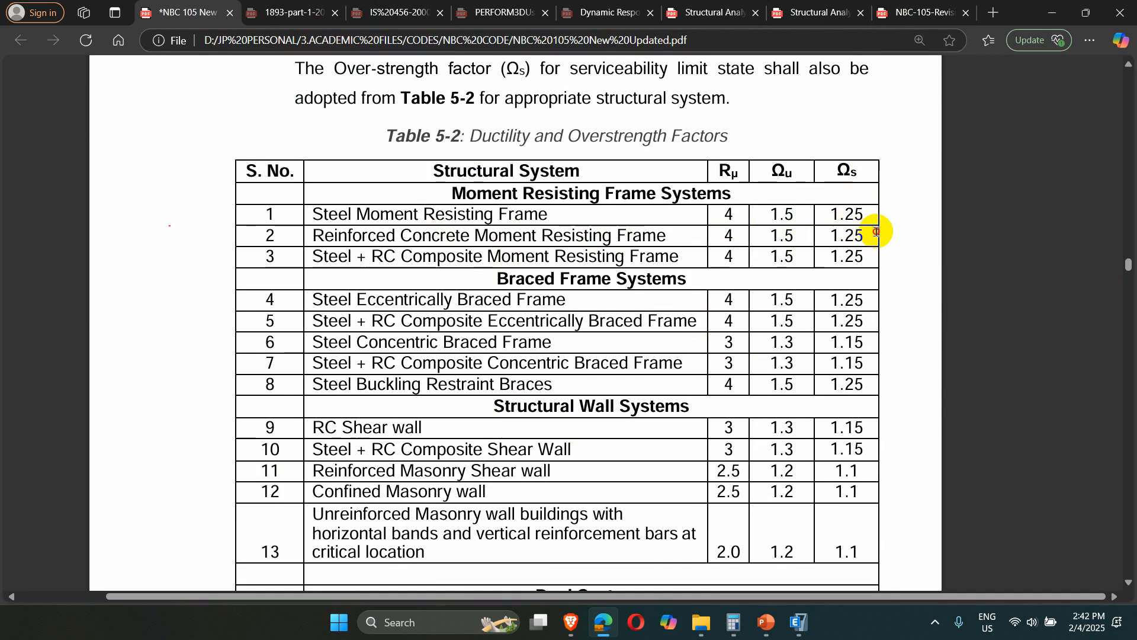
{"action": "left_click_drag", "start_coordinate": [877, 231], "coordinate": [307, 237]}
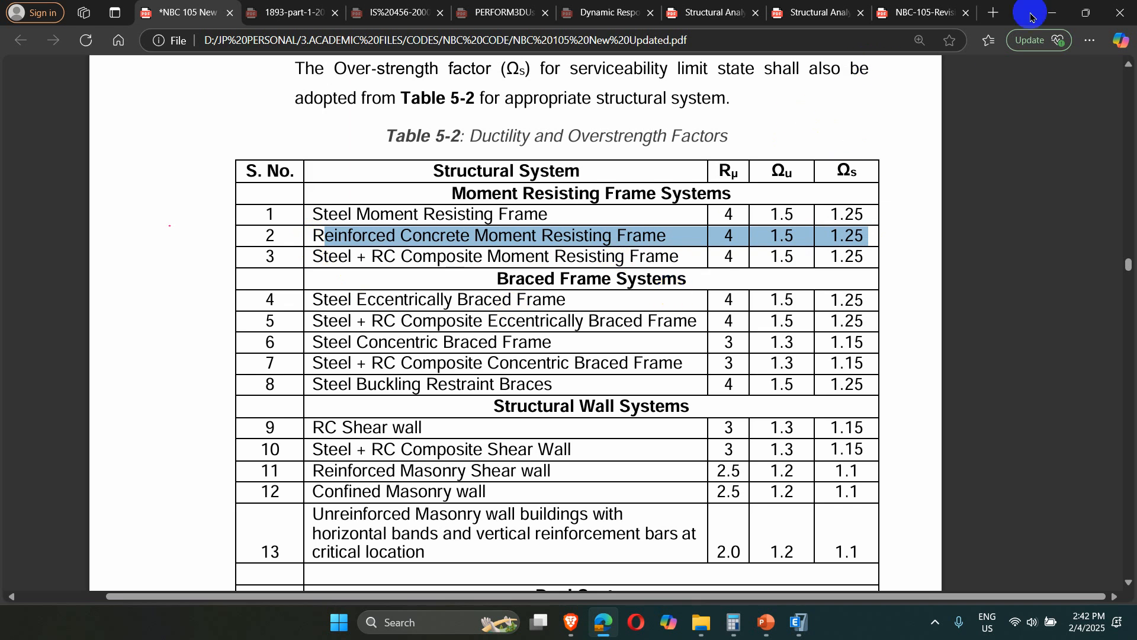
Switch to the ETABS gross stiffness model and inspect the section property and modifier assignments of a top-story beam
{"action": "left_click", "coordinate": [1052, 12]}
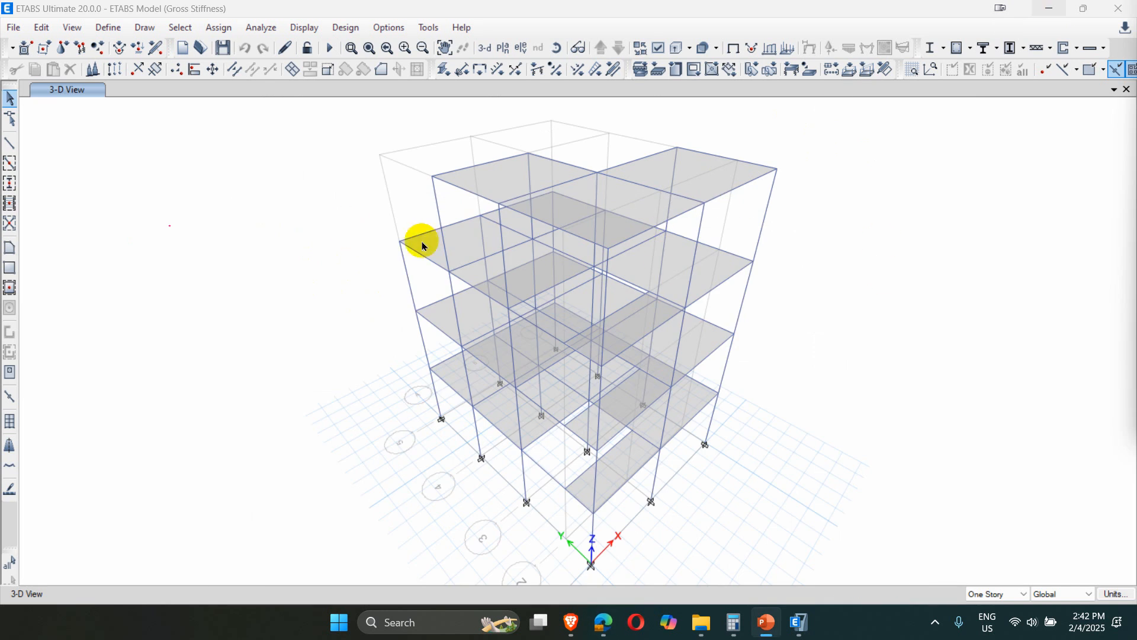
{"action": "scroll", "coordinate": [354, 230], "scroll_direction": "down", "scroll_amount": 5}
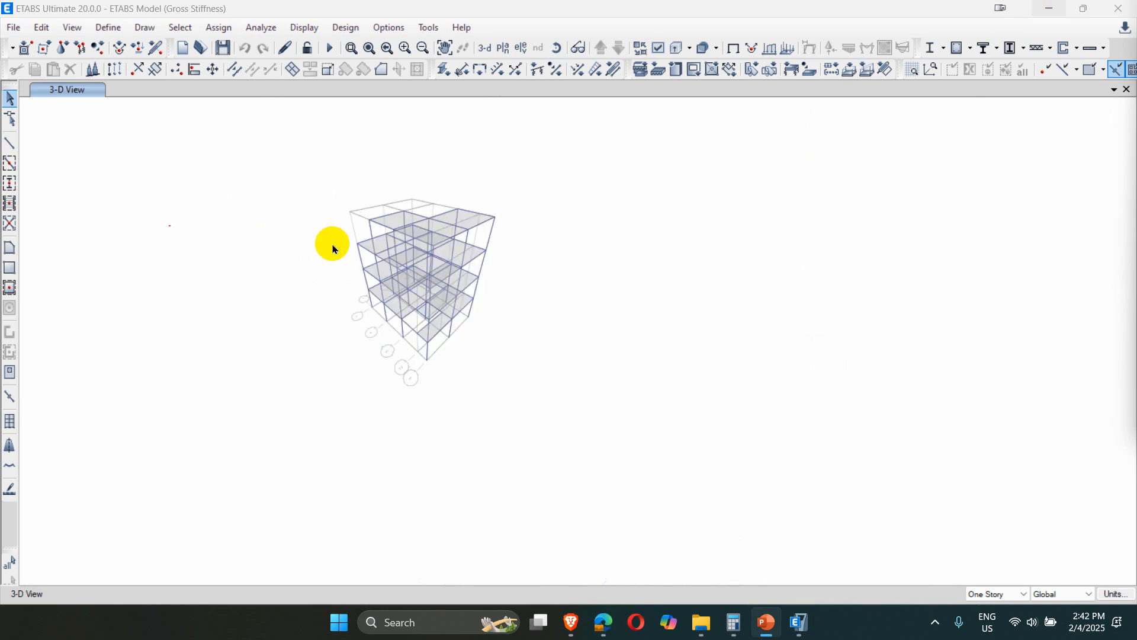
{"action": "scroll", "coordinate": [435, 281], "scroll_direction": "up", "scroll_amount": 6}
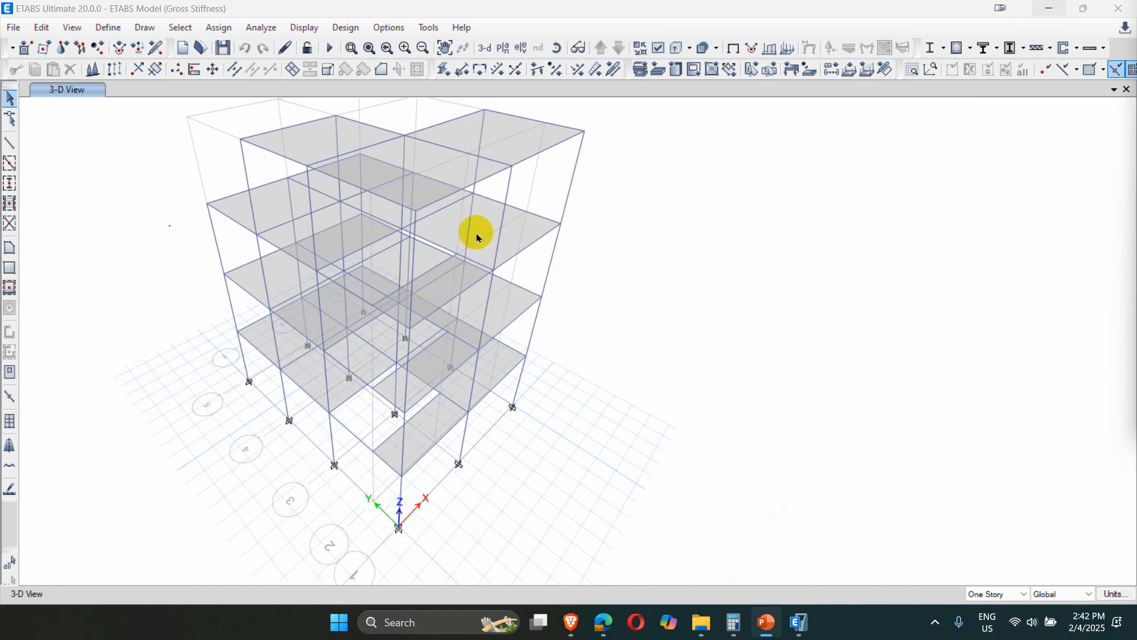
{"action": "left_click", "coordinate": [529, 159]}
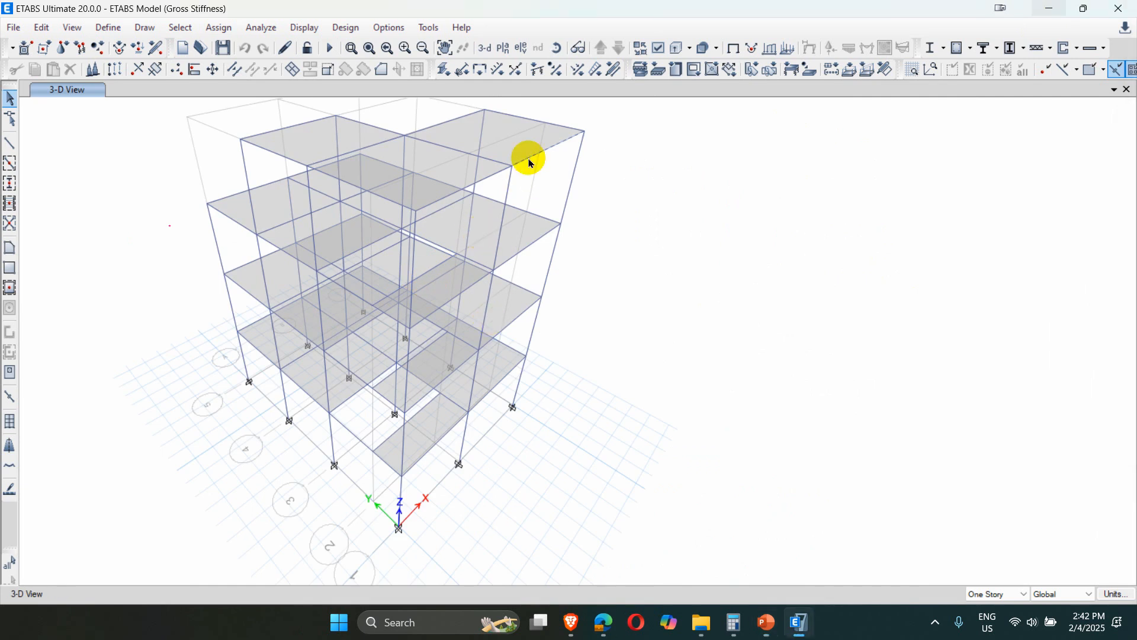
{"action": "right_click", "coordinate": [530, 163]}
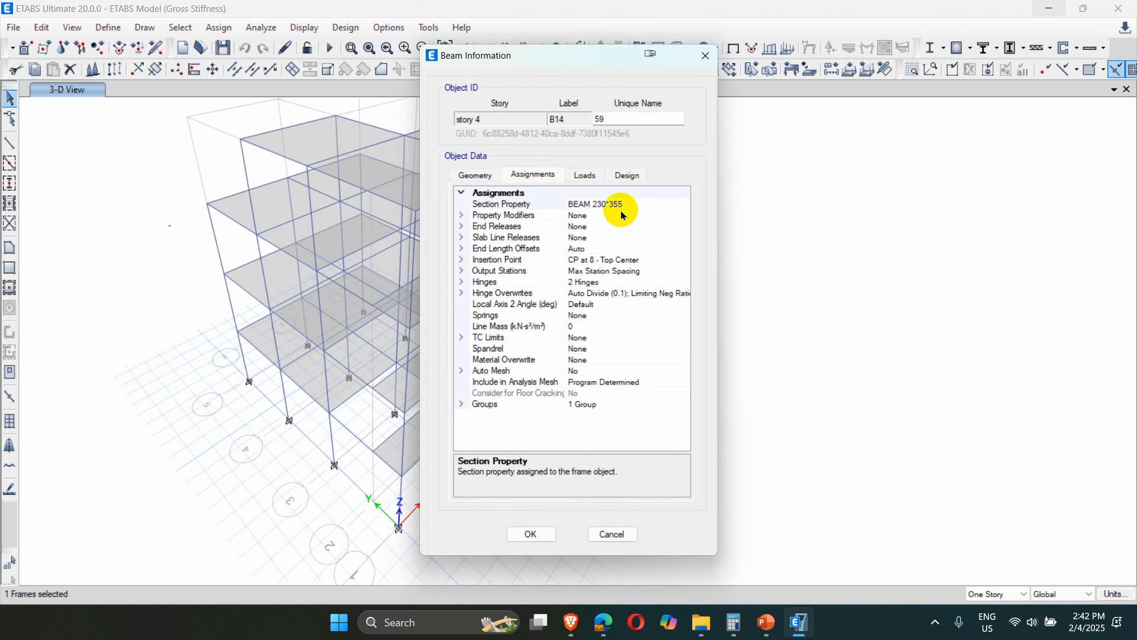
{"action": "left_click", "coordinate": [616, 533]}
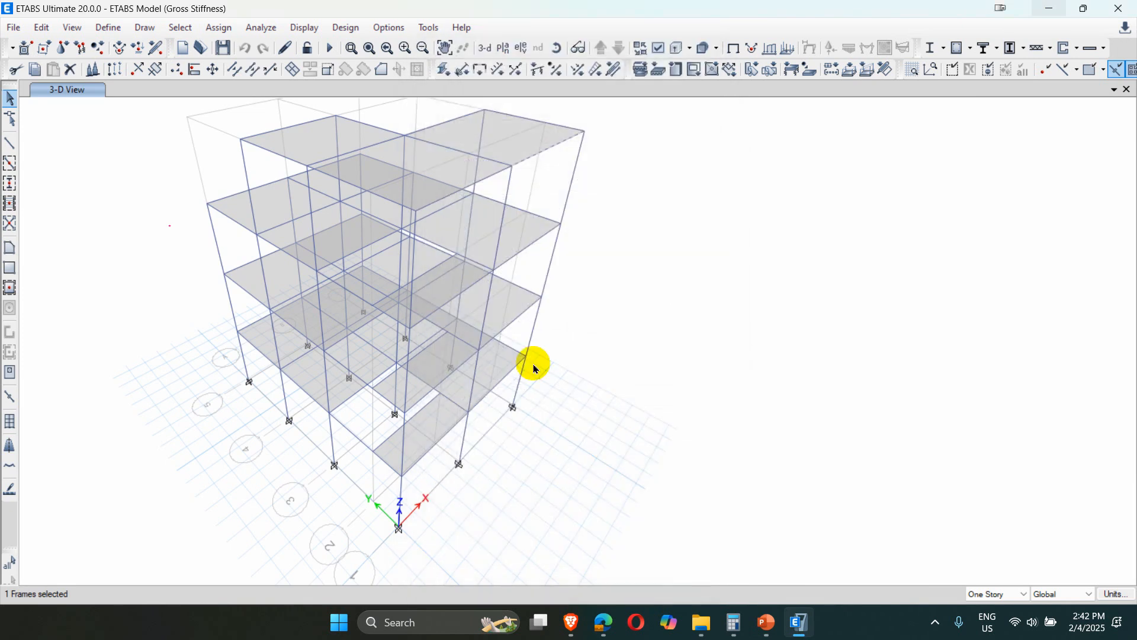
Inspect the section property and modifier assignments of the story 2 corner column C13
{"action": "left_click", "coordinate": [528, 333]}
{"action": "right_click", "coordinate": [527, 333]}
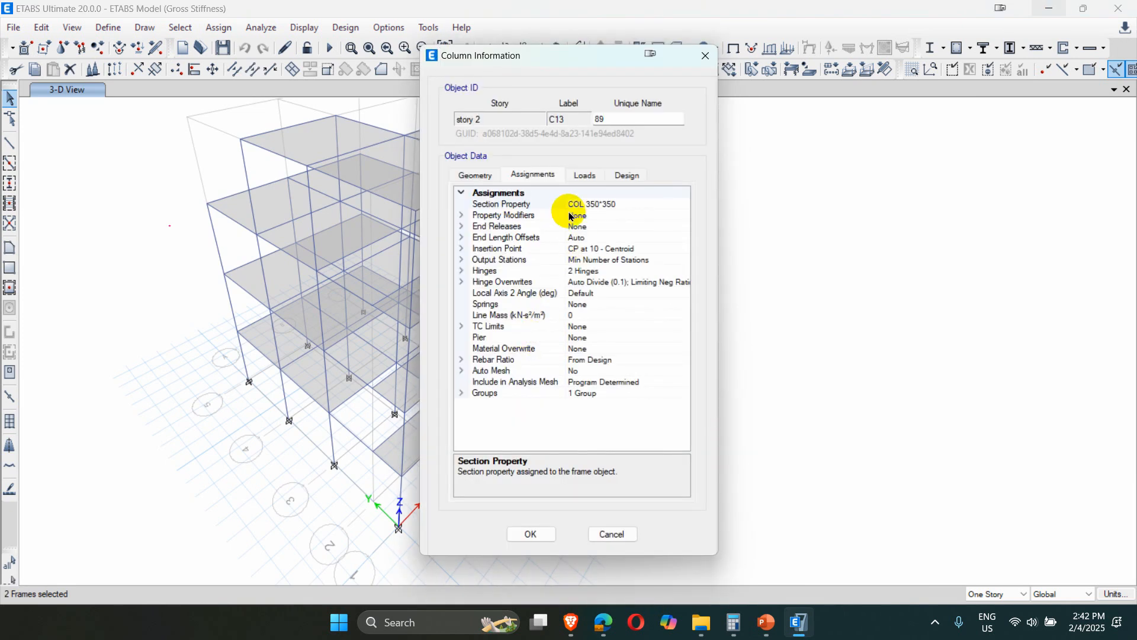
{"action": "left_click", "coordinate": [612, 533]}
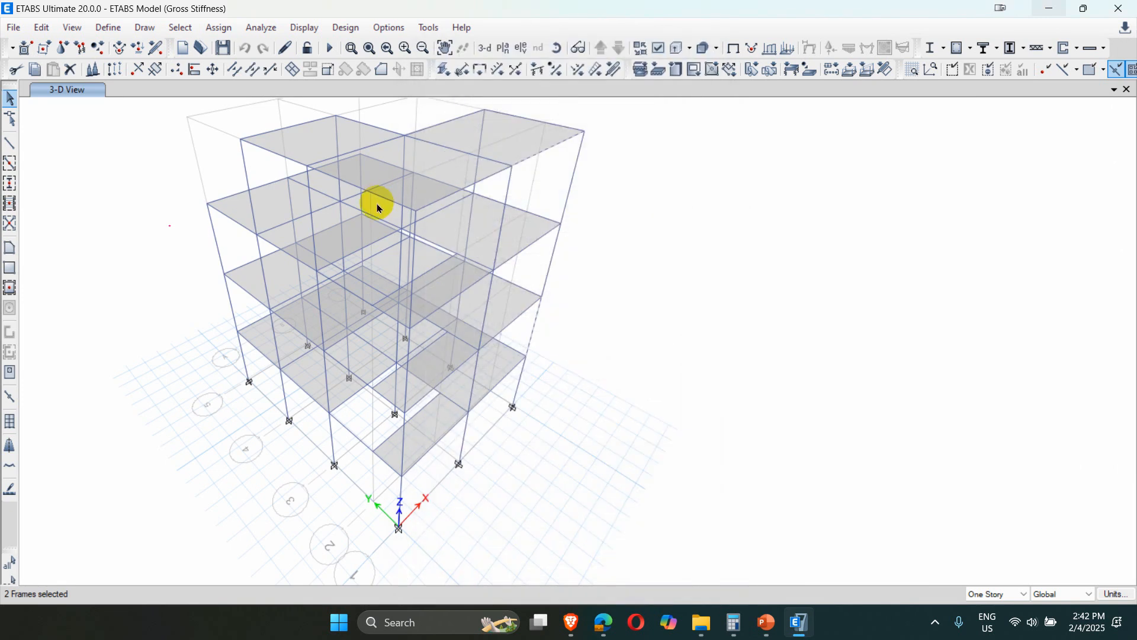
{"action": "left_click", "coordinate": [926, 199]}
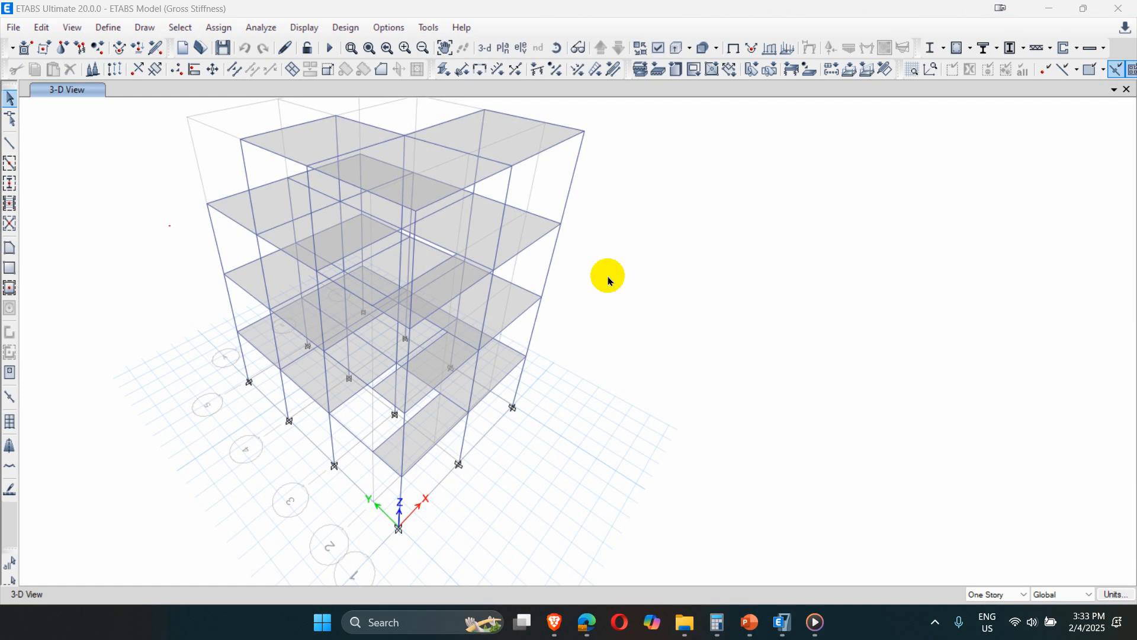
Set the moment of inertia modifiers about the 2 and 3 axes to 0.7 in the COL 350*350 frame section definition
{"action": "left_click", "coordinate": [109, 33]}
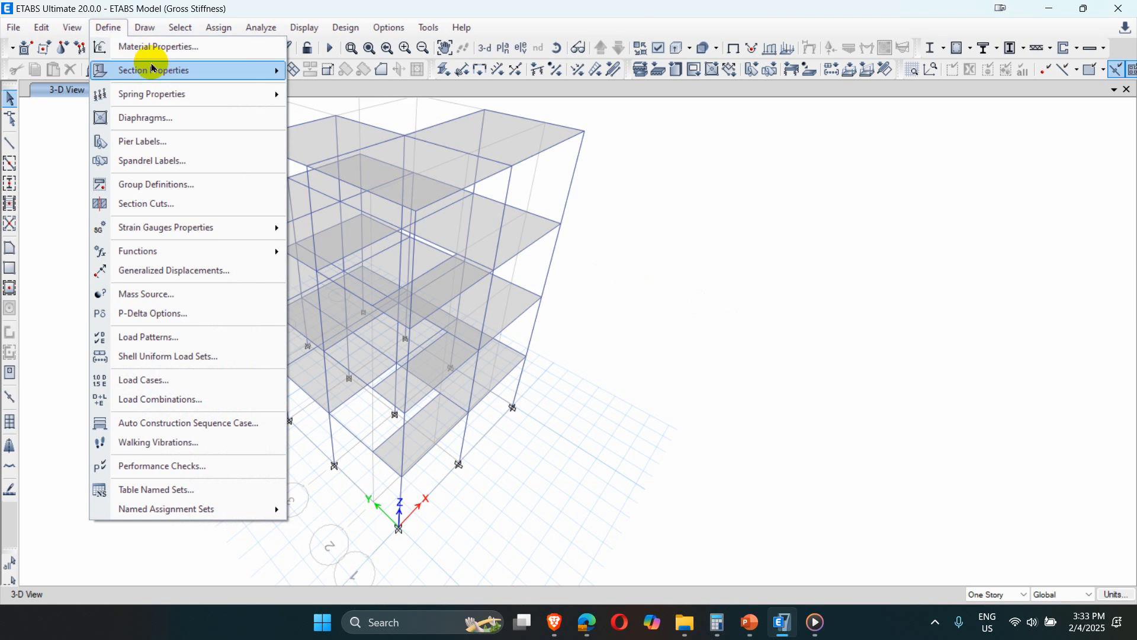
{"action": "mouse_move", "coordinate": [152, 70]}
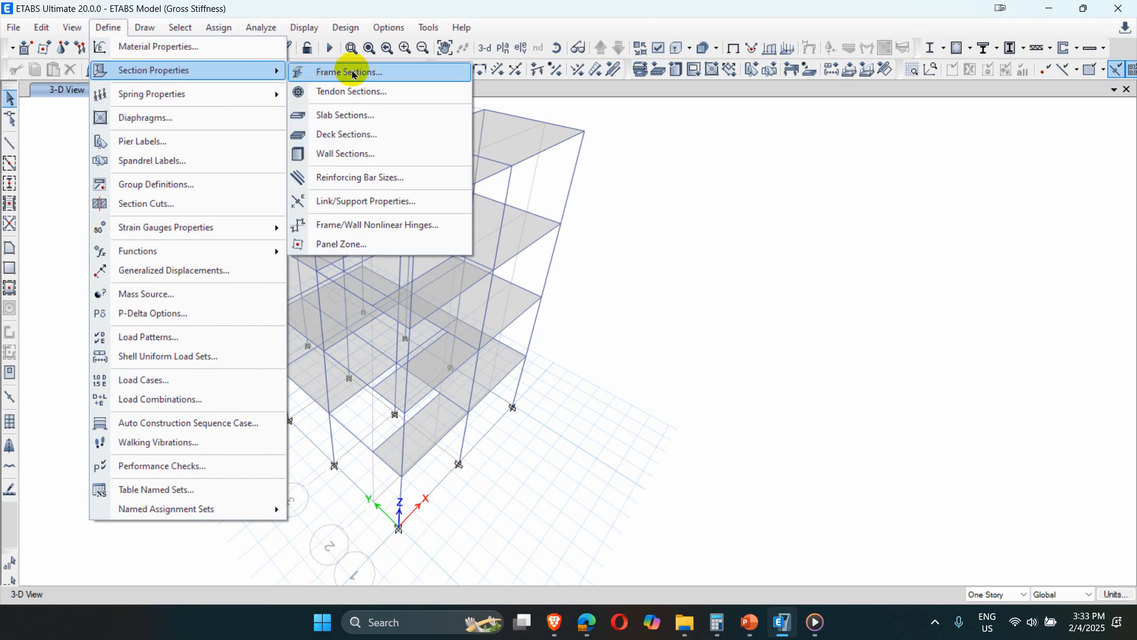
{"action": "left_click", "coordinate": [310, 73]}
{"action": "left_click", "coordinate": [437, 285]}
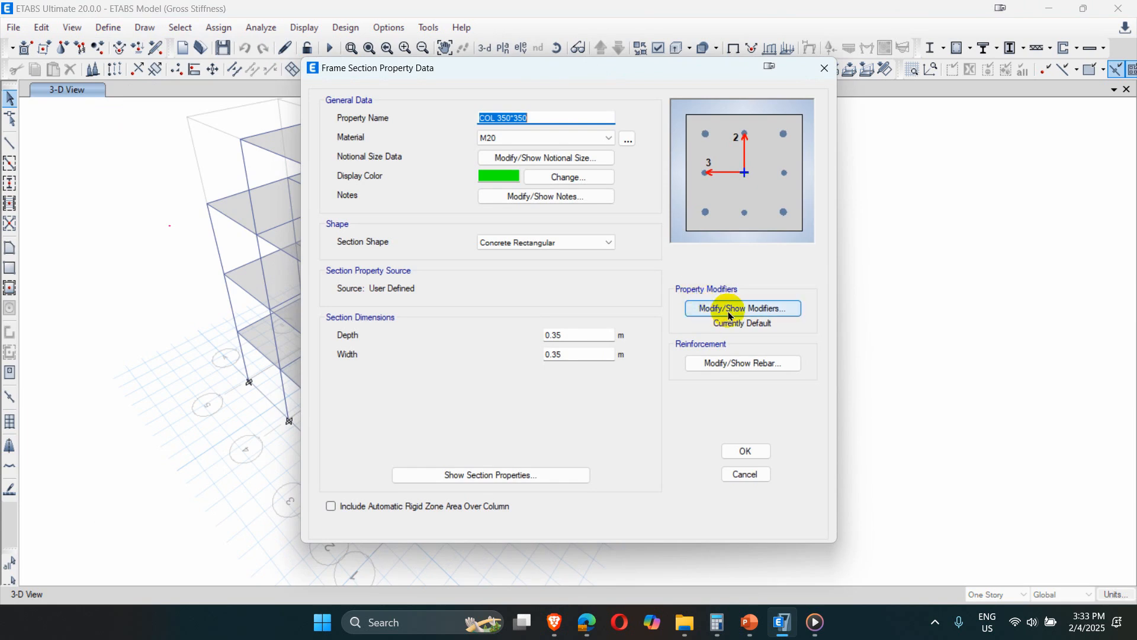
{"action": "left_click", "coordinate": [724, 309]}
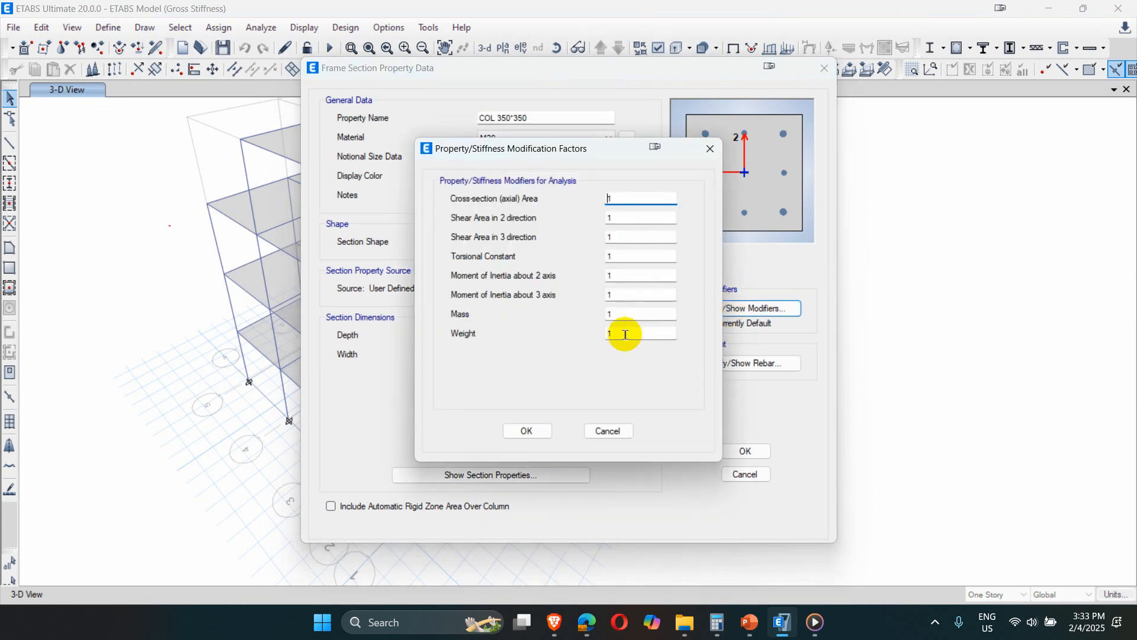
{"action": "double_click", "coordinate": [619, 333]}
{"action": "double_click", "coordinate": [622, 219]}
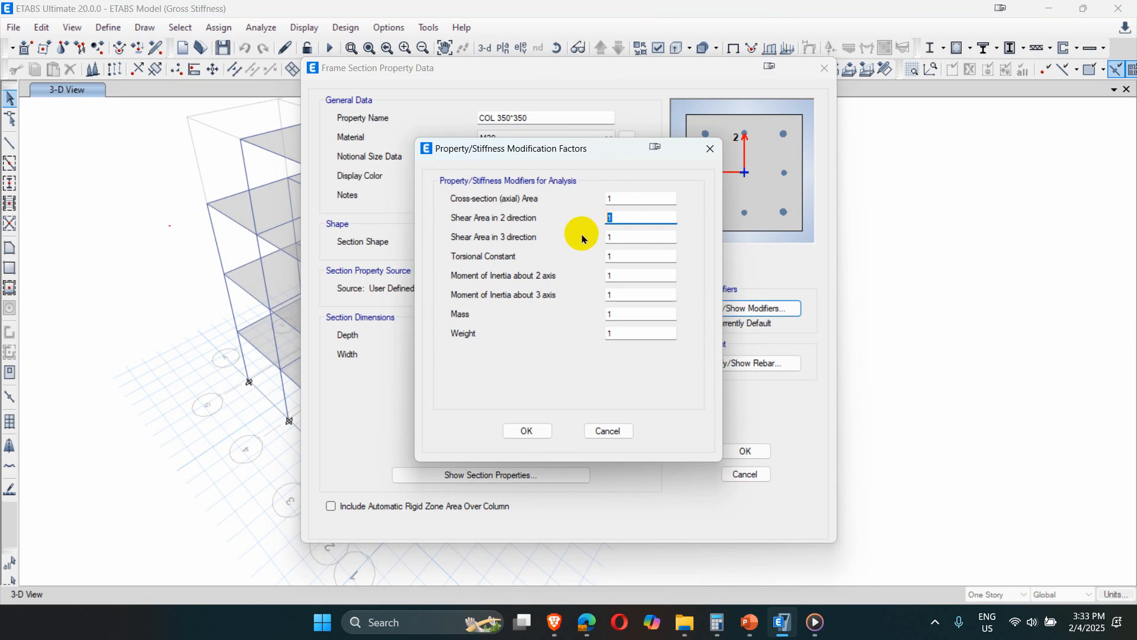
{"action": "double_click", "coordinate": [616, 235]}
{"action": "left_click_drag", "start_coordinate": [618, 258], "coordinate": [571, 272]}
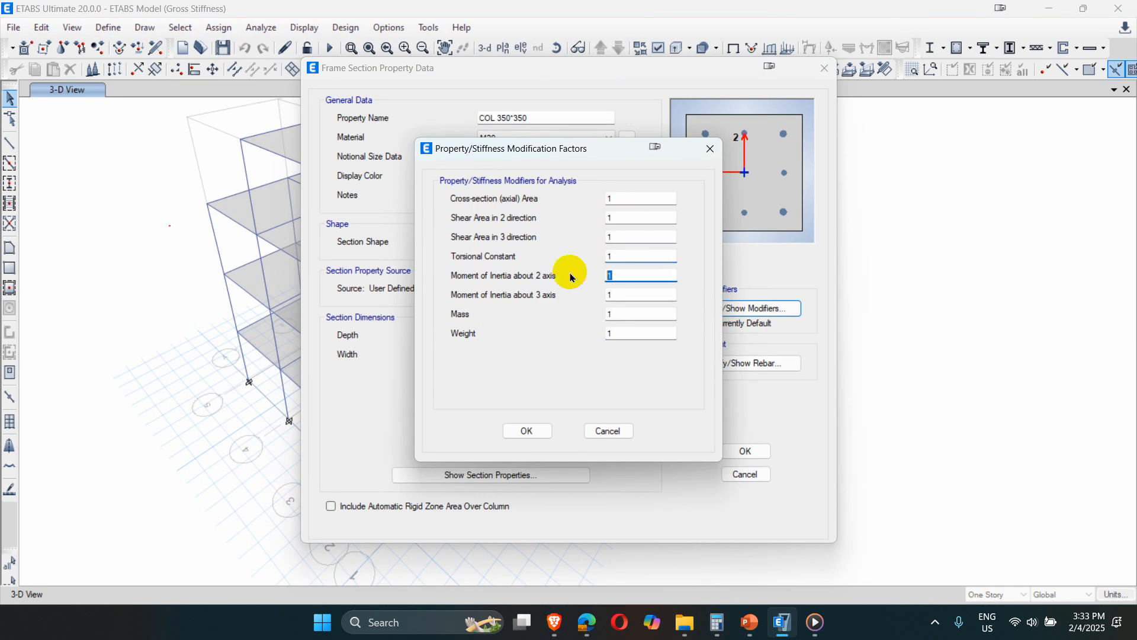
{"action": "type", "text": "0.7"}
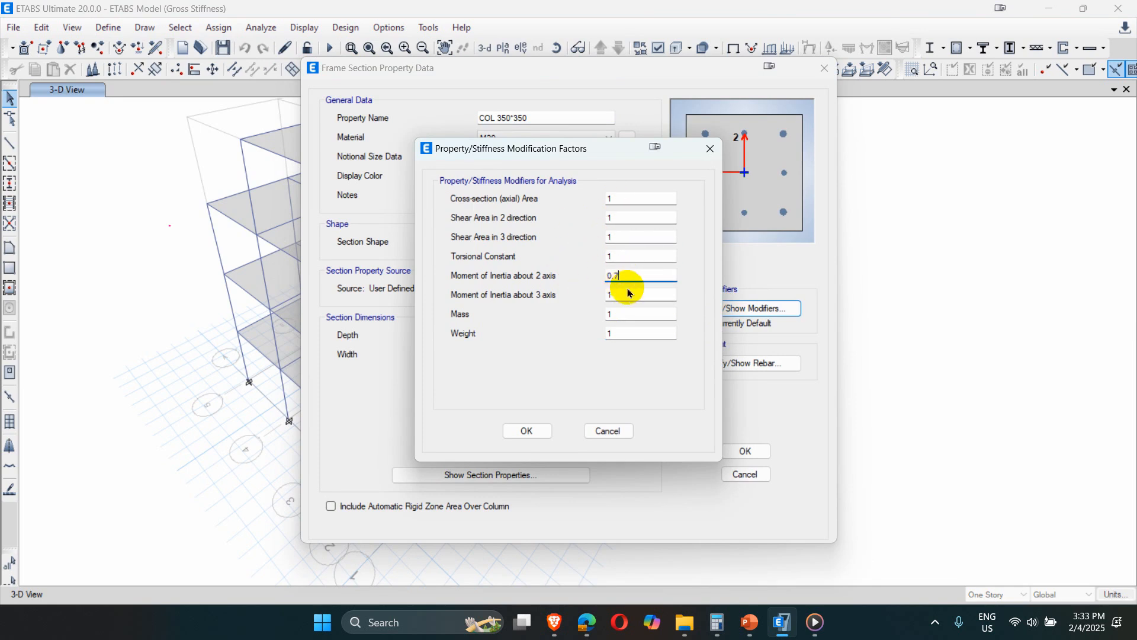
{"action": "left_click_drag", "start_coordinate": [616, 297], "coordinate": [582, 298]}
{"action": "type", "text": "0.7"}
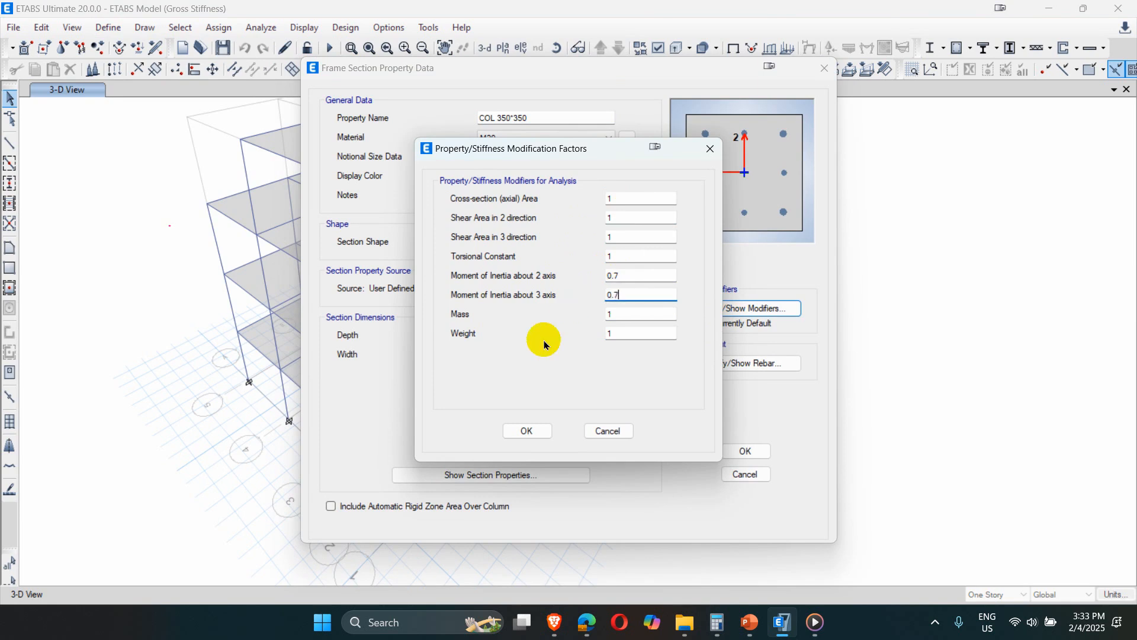
{"action": "left_click", "coordinate": [527, 431]}
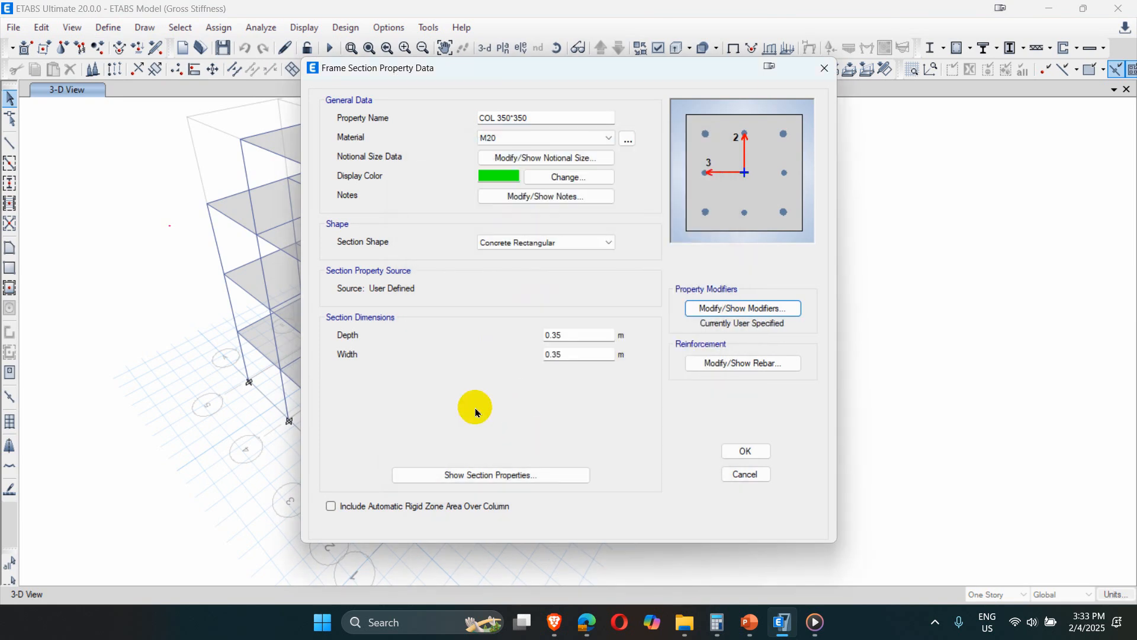
{"action": "left_click", "coordinate": [742, 452]}
{"action": "left_click", "coordinate": [652, 455]}
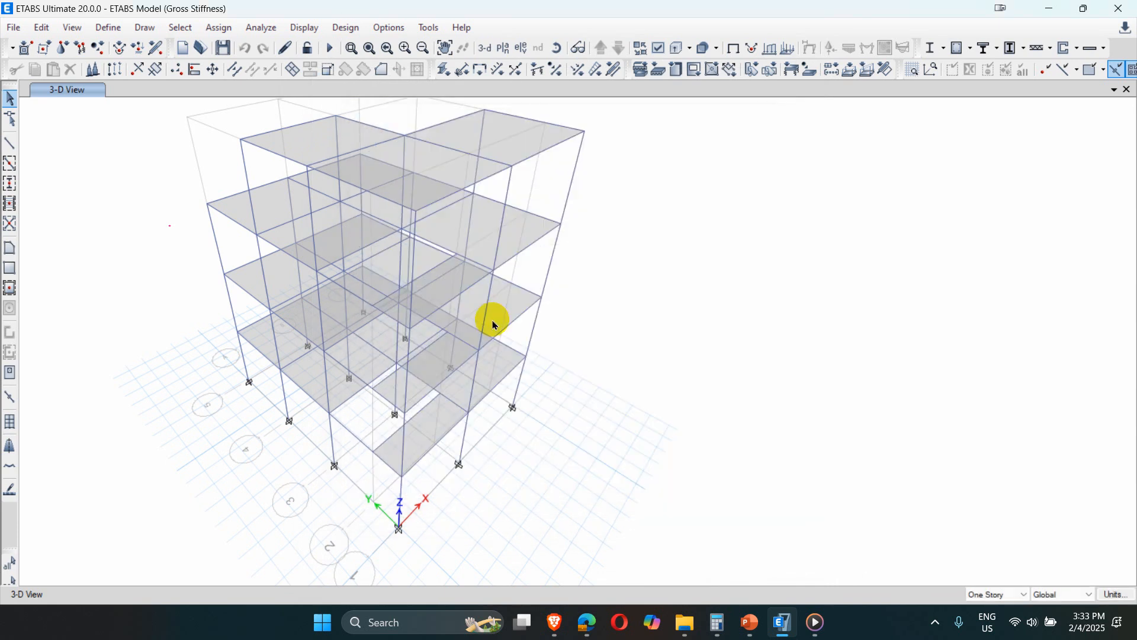
Examine the individual property modifiers assigned to the story 3 column C13, and clear the selection
{"action": "left_click", "coordinate": [551, 274]}
{"action": "right_click", "coordinate": [550, 274]}
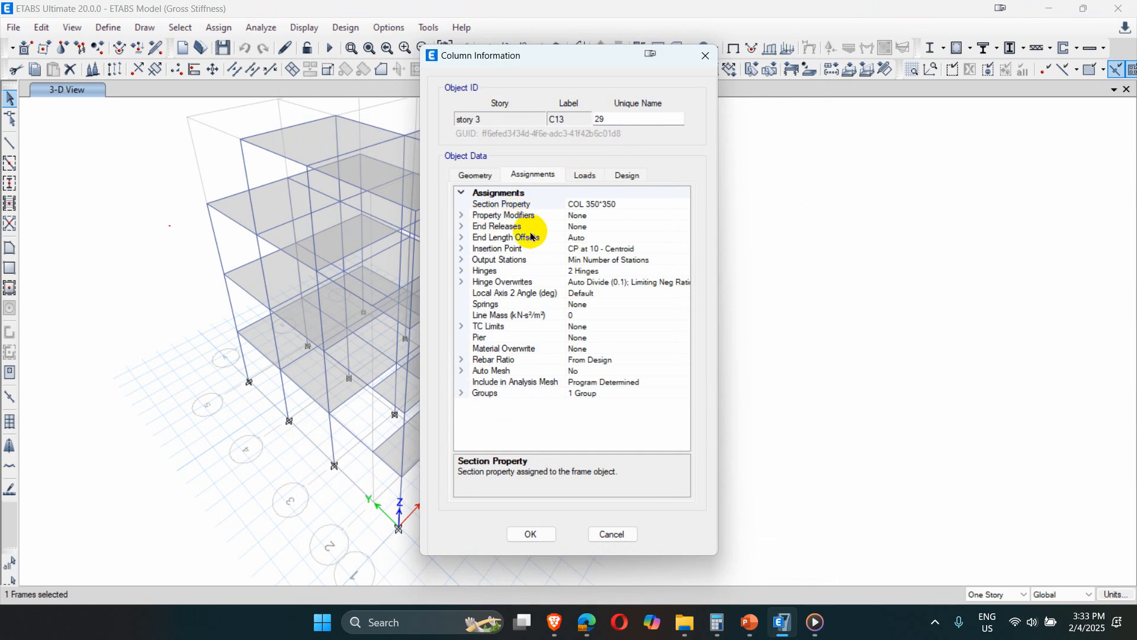
{"action": "left_click", "coordinate": [461, 215]}
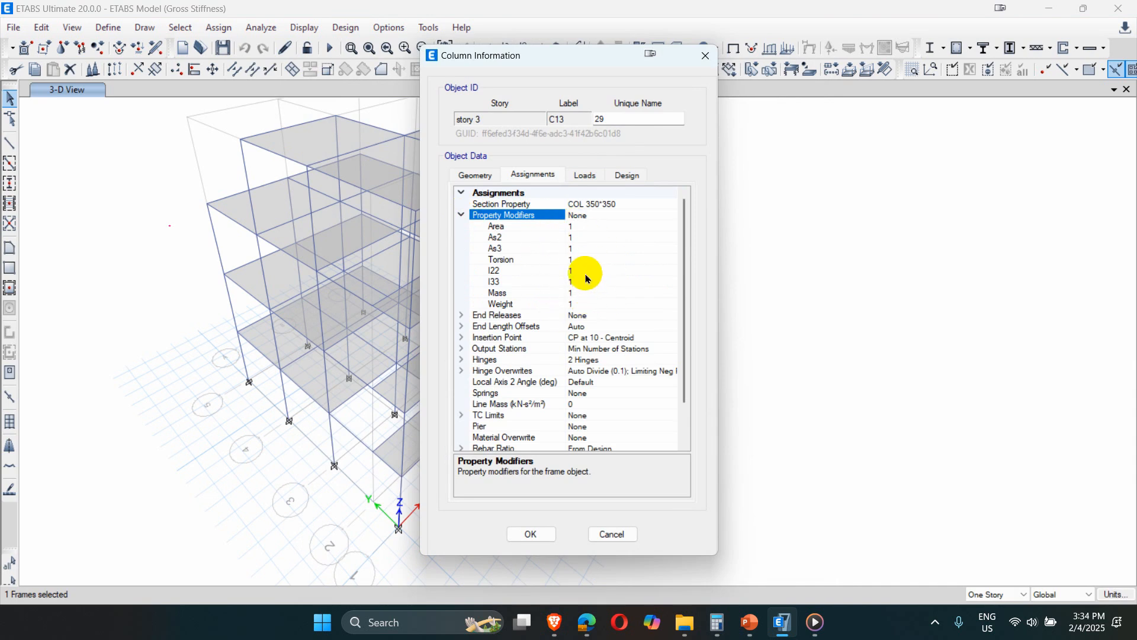
{"action": "left_click", "coordinate": [612, 535]}
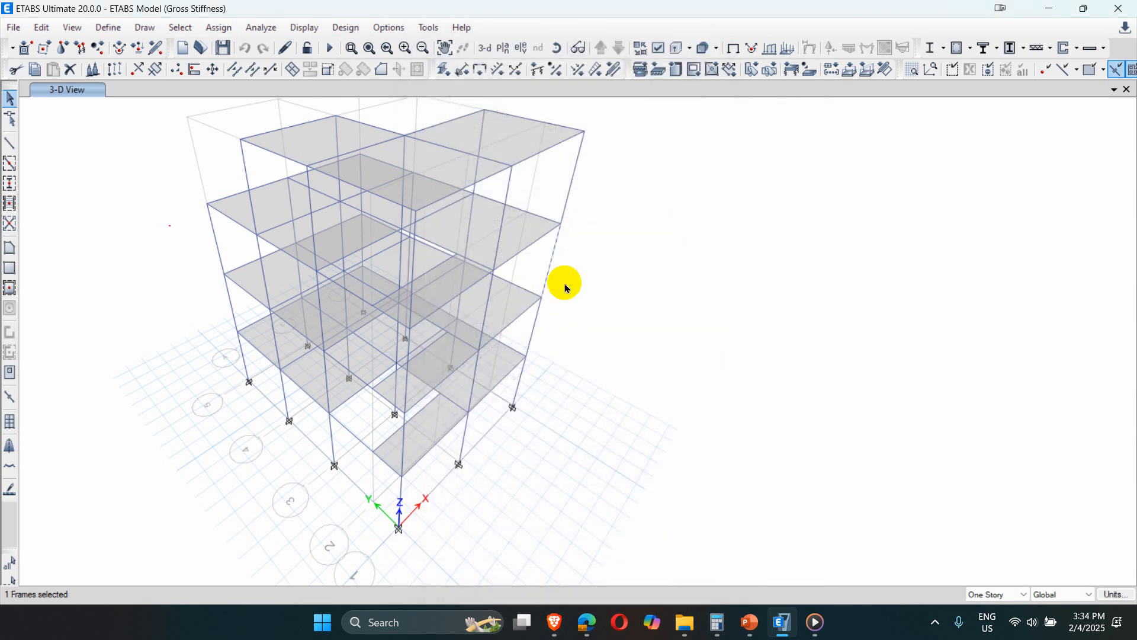
{"action": "key", "text": "Escape"}
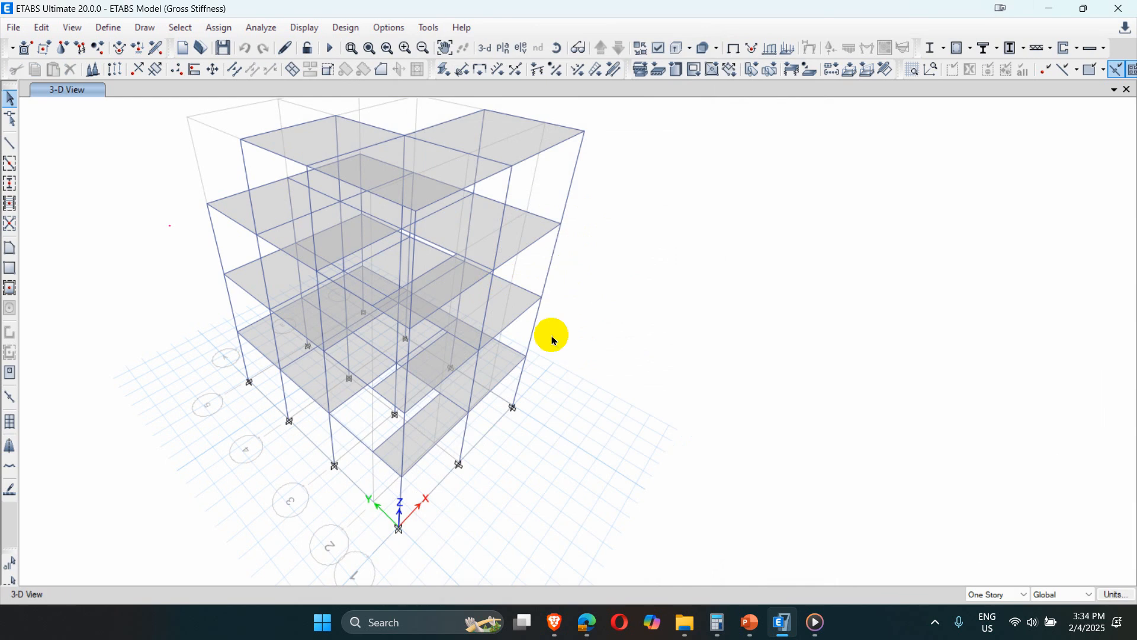
Assign frame property modifiers of 0.7 for moment of inertia about the 2 and 3 axes to the story 2 column C13
{"action": "left_click", "coordinate": [533, 333]}
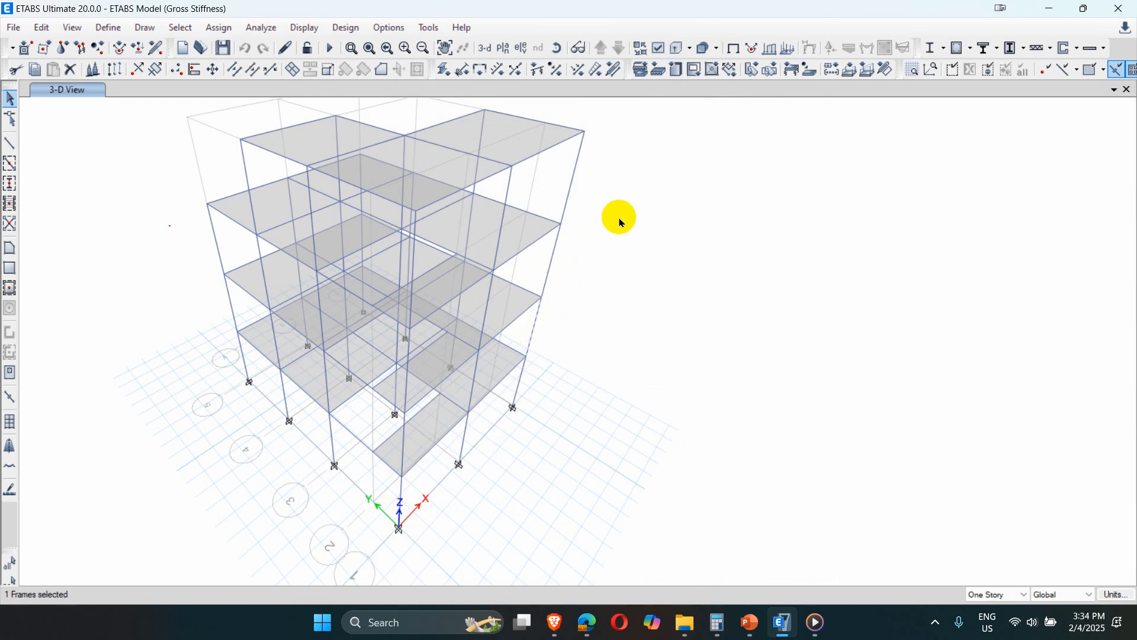
{"action": "left_click", "coordinate": [219, 27]}
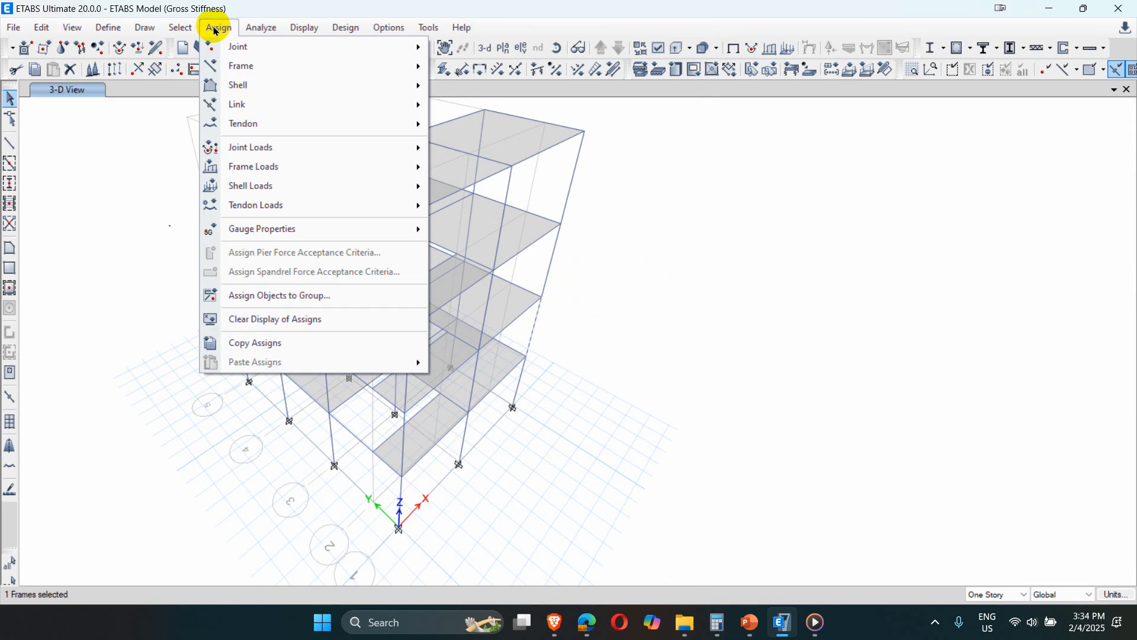
{"action": "mouse_move", "coordinate": [258, 65]}
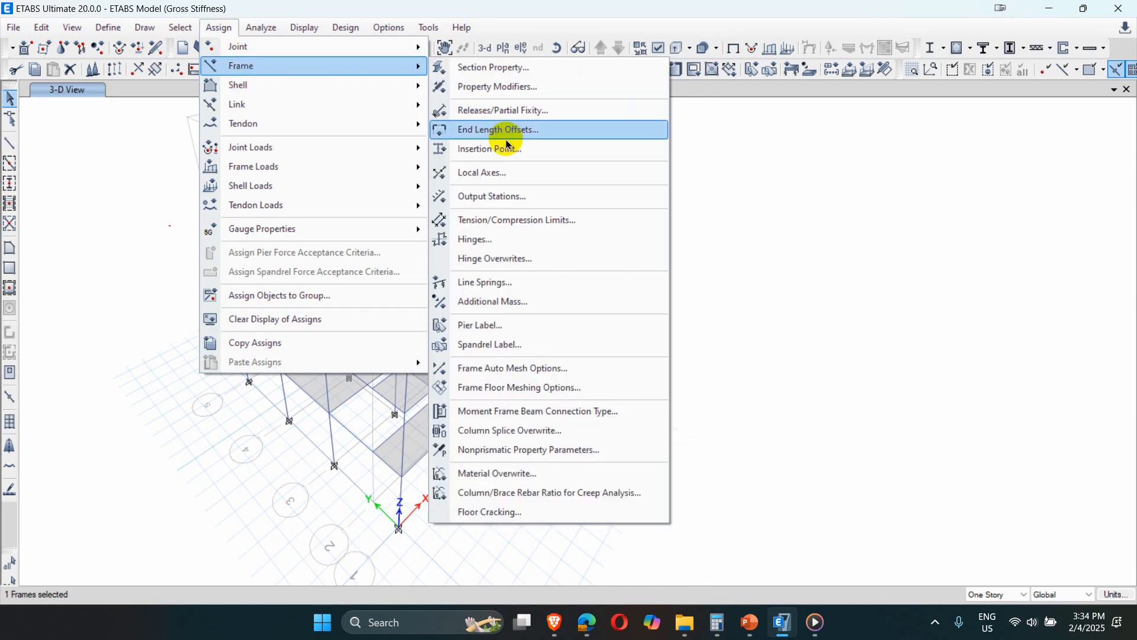
{"action": "left_click", "coordinate": [505, 84]}
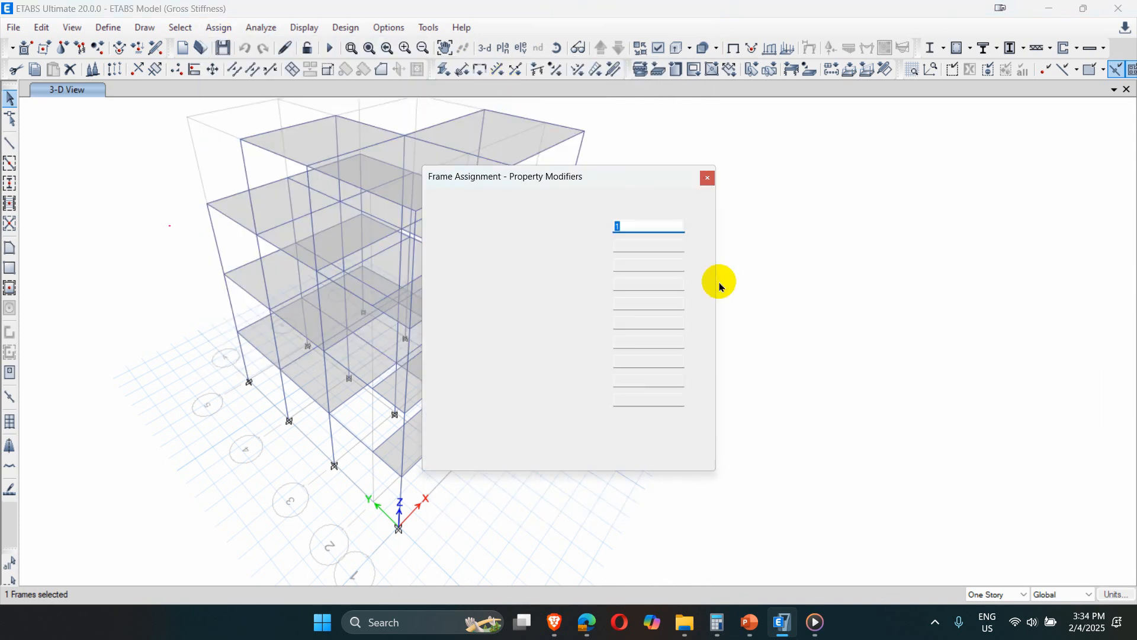
{"action": "left_click_drag", "start_coordinate": [630, 302], "coordinate": [557, 301]}
{"action": "type", "text": "0.7"}
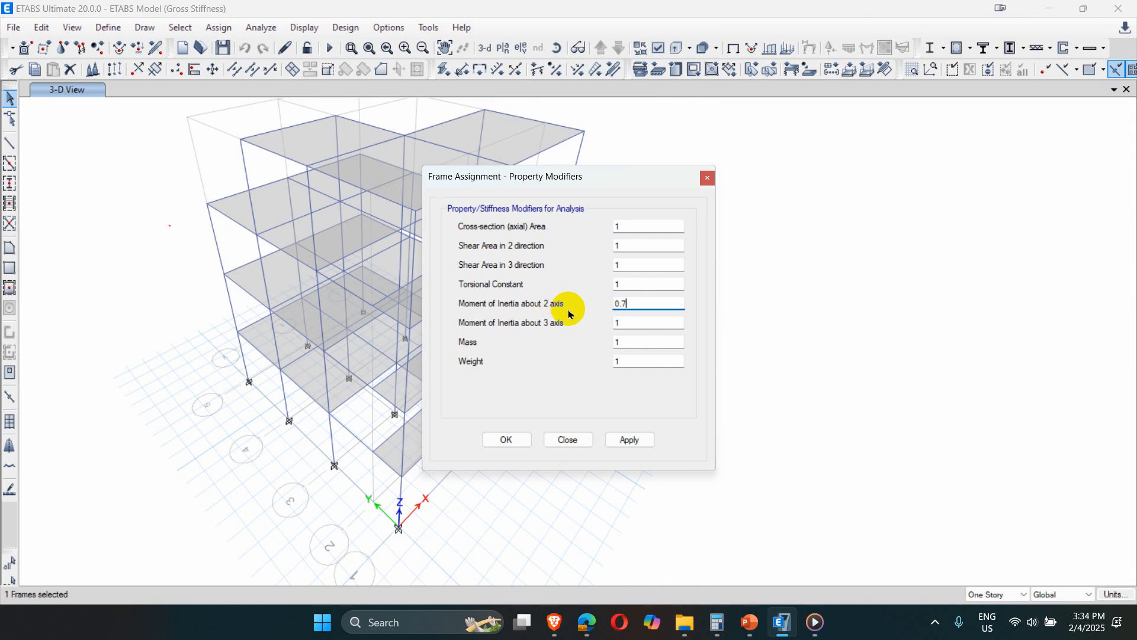
{"action": "key", "text": "Tab"}
{"action": "type", "text": "0.7"}
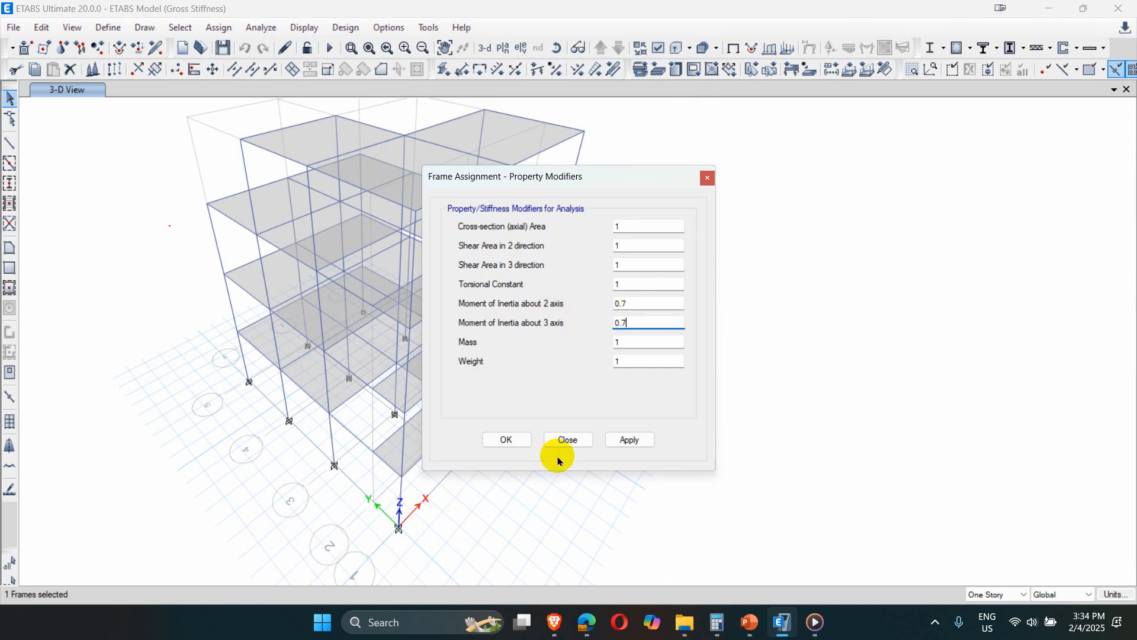
{"action": "left_click", "coordinate": [629, 439]}
{"action": "left_click", "coordinate": [567, 440]}
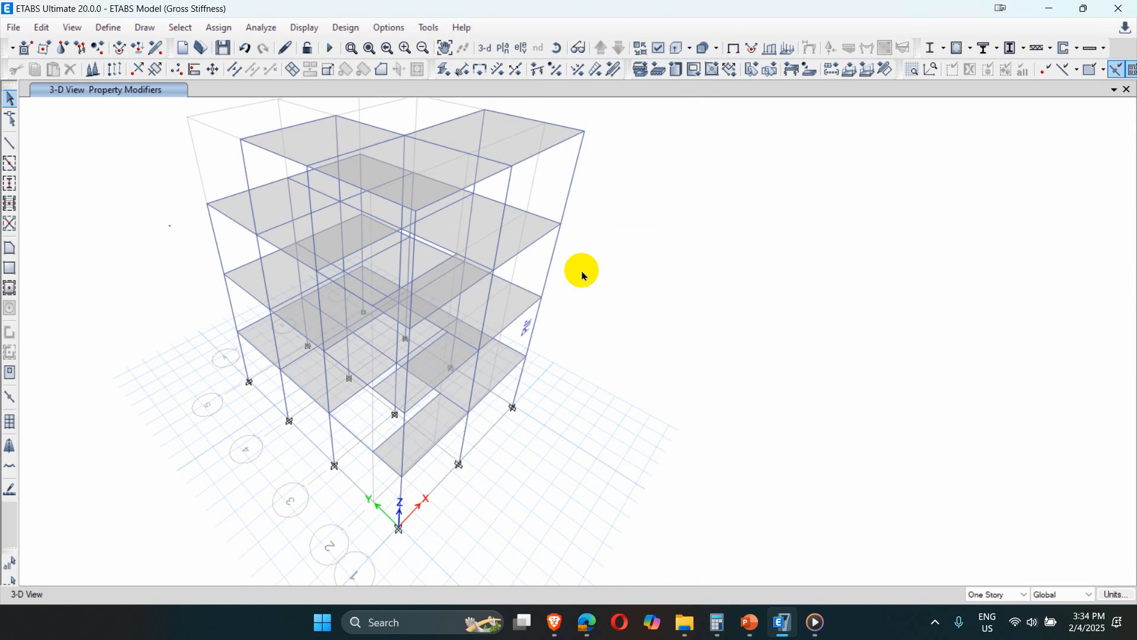
Examine the I22 and I33 property modifiers on the story 2 column C13 and restore the full 3-D view
{"action": "scroll", "coordinate": [522, 331], "scroll_direction": "up", "scroll_amount": 4}
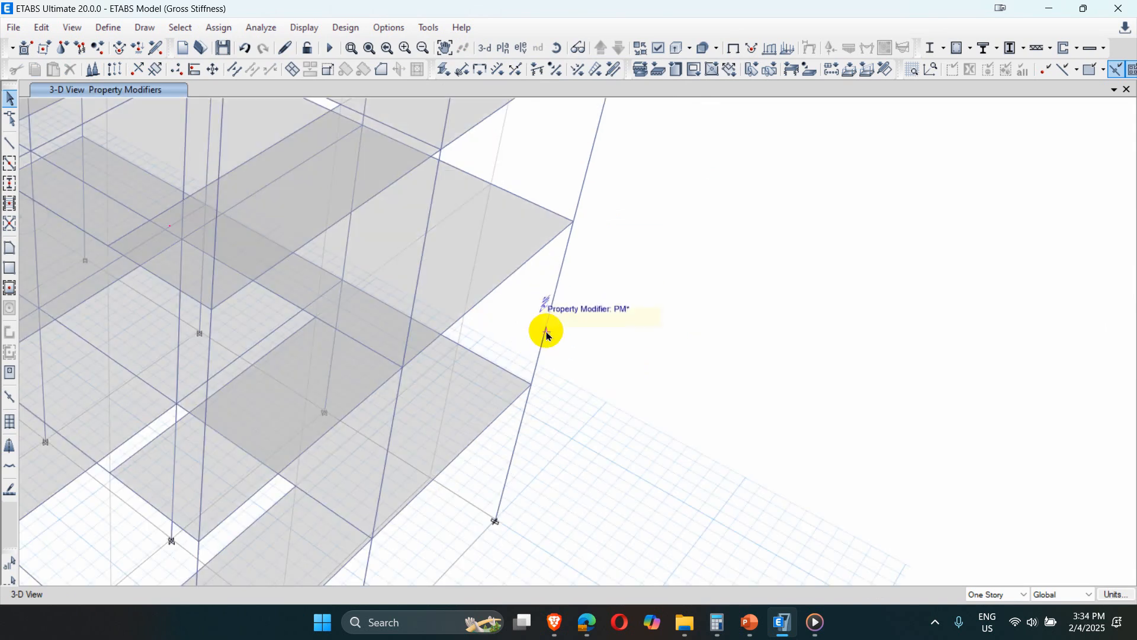
{"action": "right_click", "coordinate": [550, 320]}
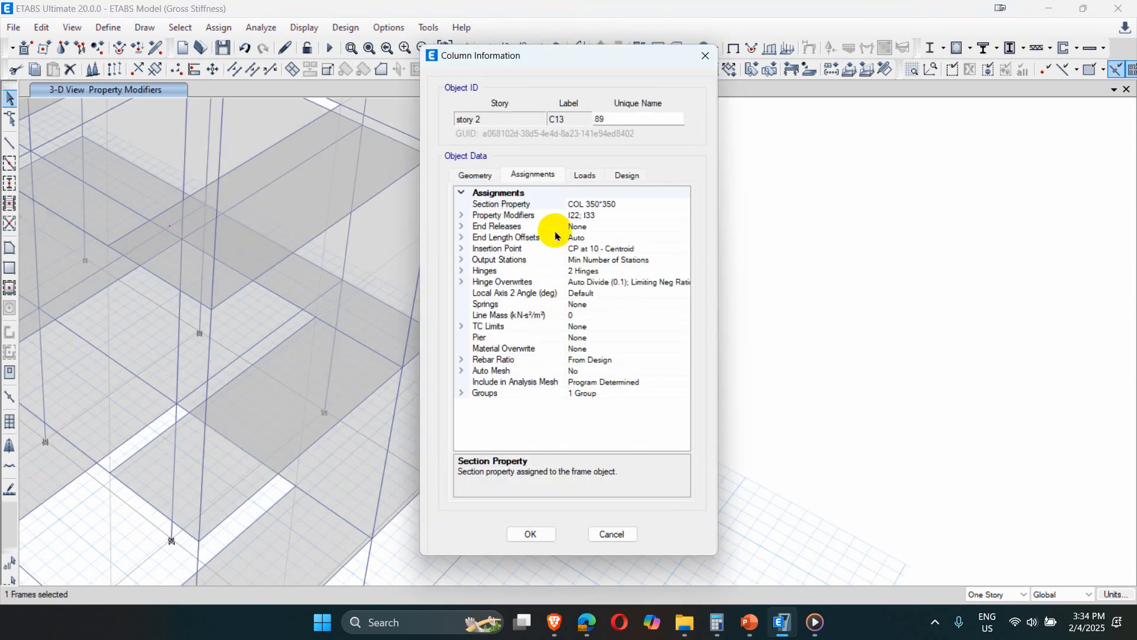
{"action": "left_click", "coordinate": [462, 217]}
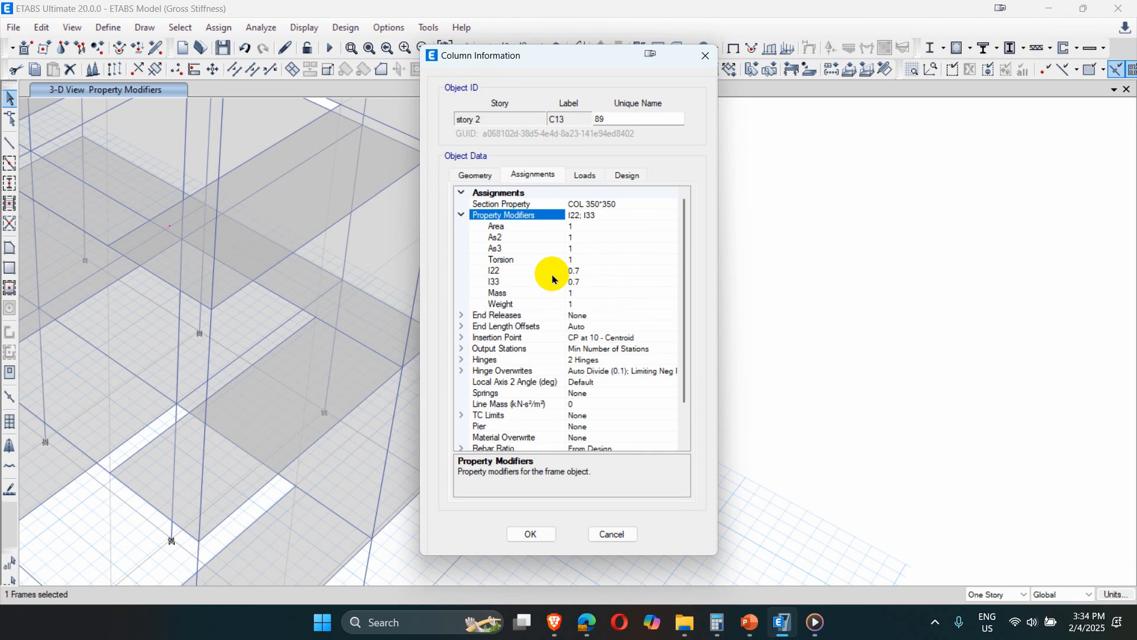
{"action": "left_click", "coordinate": [521, 533]}
{"action": "key", "text": "F3"}
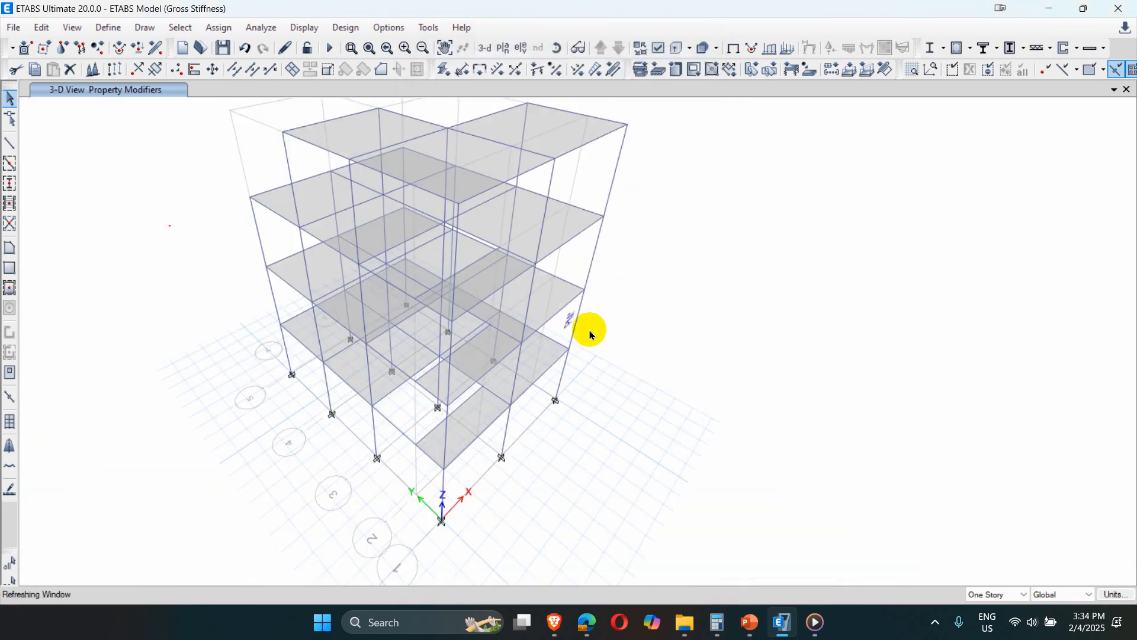
Annotate the model view with a handwritten "0.7 X 0.7" beside the story 2 column C13
{"action": "scroll", "coordinate": [579, 329], "scroll_direction": "up", "scroll_amount": 3}
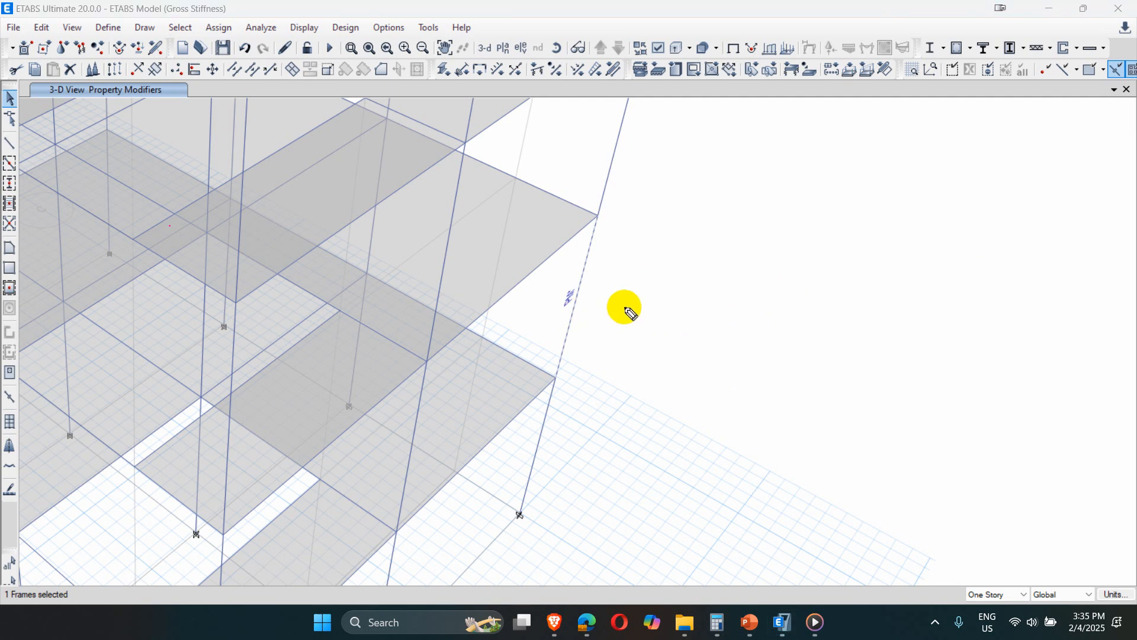
{"action": "mouse_move", "coordinate": [635, 310]}
{"action": "left_mouse_down"}
{"action": "mouse_move", "coordinate": [626, 333]}
{"action": "mouse_move", "coordinate": [635, 306]}
{"action": "mouse_move", "coordinate": [631, 315]}
{"action": "mouse_move", "coordinate": [687, 349]}
{"action": "left_mouse_up"}
{"action": "left_click", "coordinate": [664, 320]}
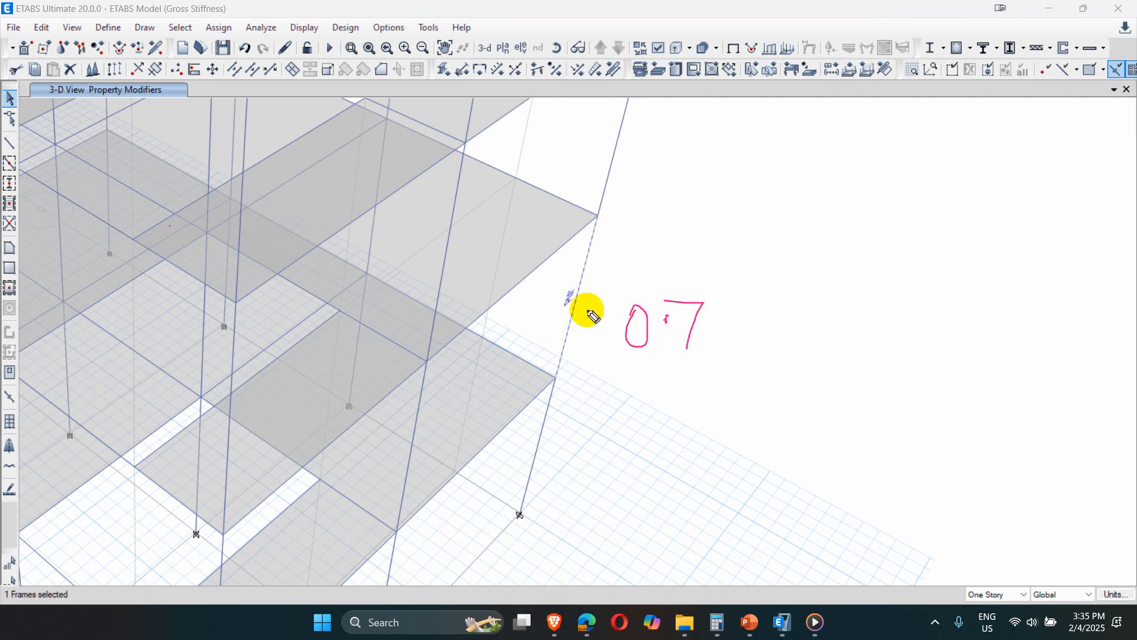
{"action": "mouse_move", "coordinate": [730, 302]}
{"action": "left_mouse_down"}
{"action": "mouse_move", "coordinate": [763, 333]}
{"action": "mouse_move", "coordinate": [735, 349]}
{"action": "left_mouse_up"}
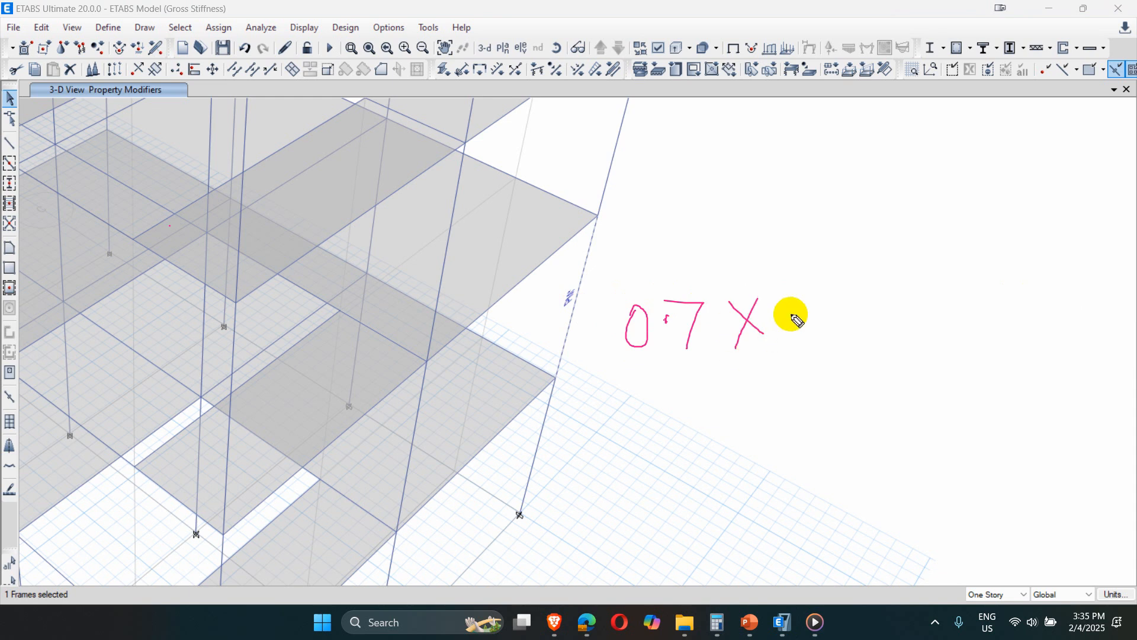
{"action": "mouse_move", "coordinate": [795, 303]}
{"action": "left_mouse_down"}
{"action": "mouse_move", "coordinate": [795, 326]}
{"action": "mouse_move", "coordinate": [798, 302]}
{"action": "mouse_move", "coordinate": [847, 340]}
{"action": "mouse_move", "coordinate": [863, 305]}
{"action": "mouse_move", "coordinate": [815, 319]}
{"action": "left_mouse_up"}
{"action": "left_click", "coordinate": [811, 315]}
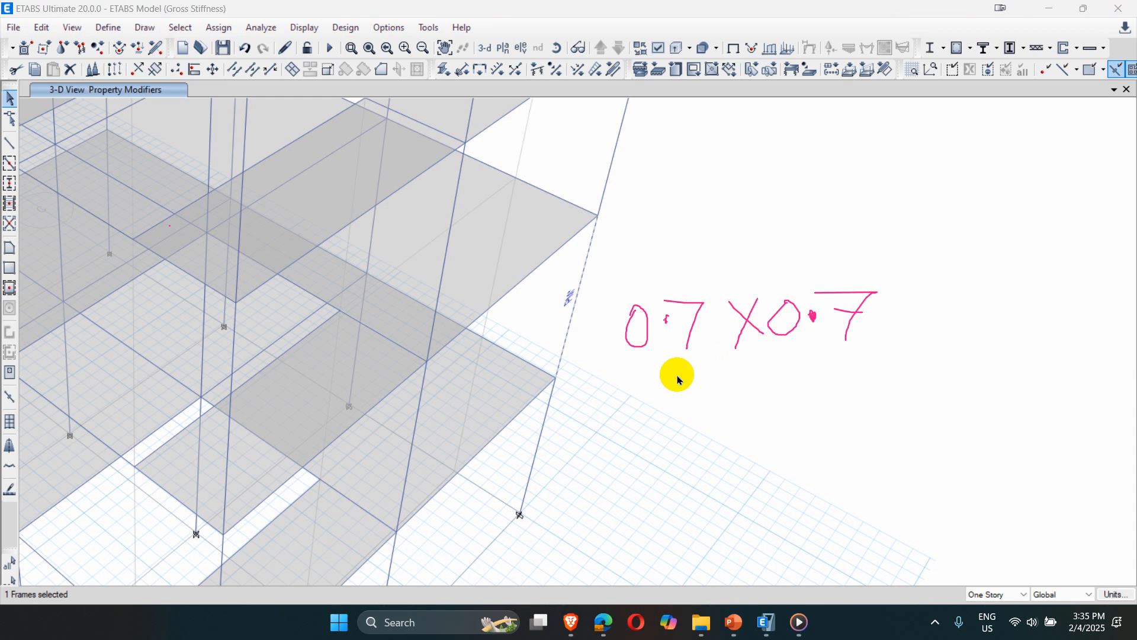
Switch to the Calculator, multiply 0.7 by 0.7, and close it to return to the ETABS model
{"action": "key", "text": "super+r"}
{"action": "key", "text": "Return"}
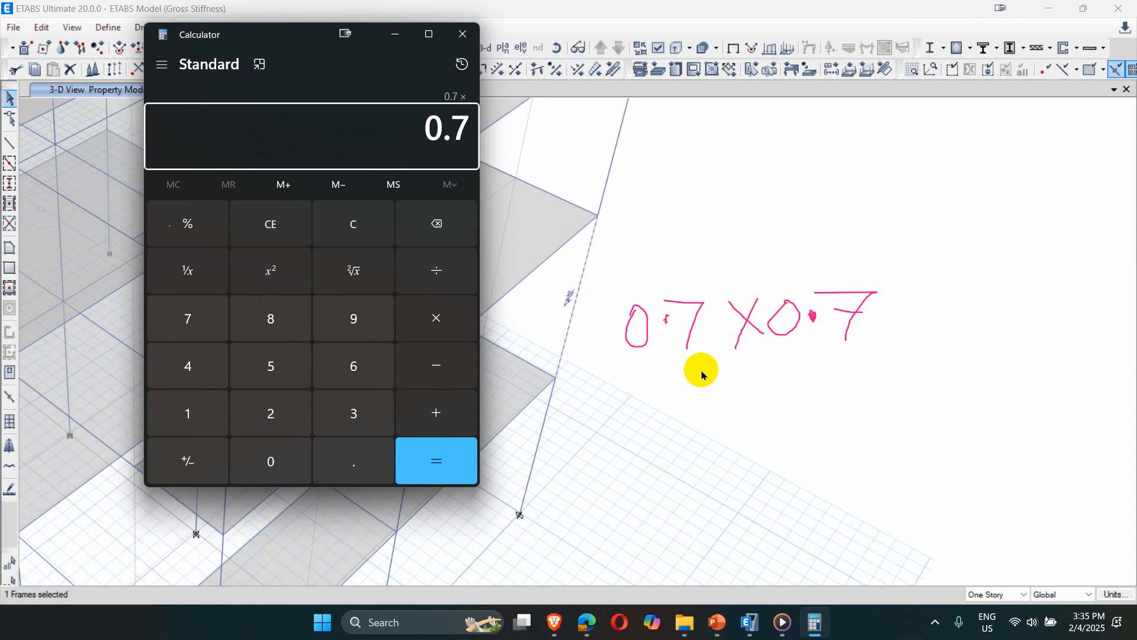
{"action": "type", "text": "0.07"}
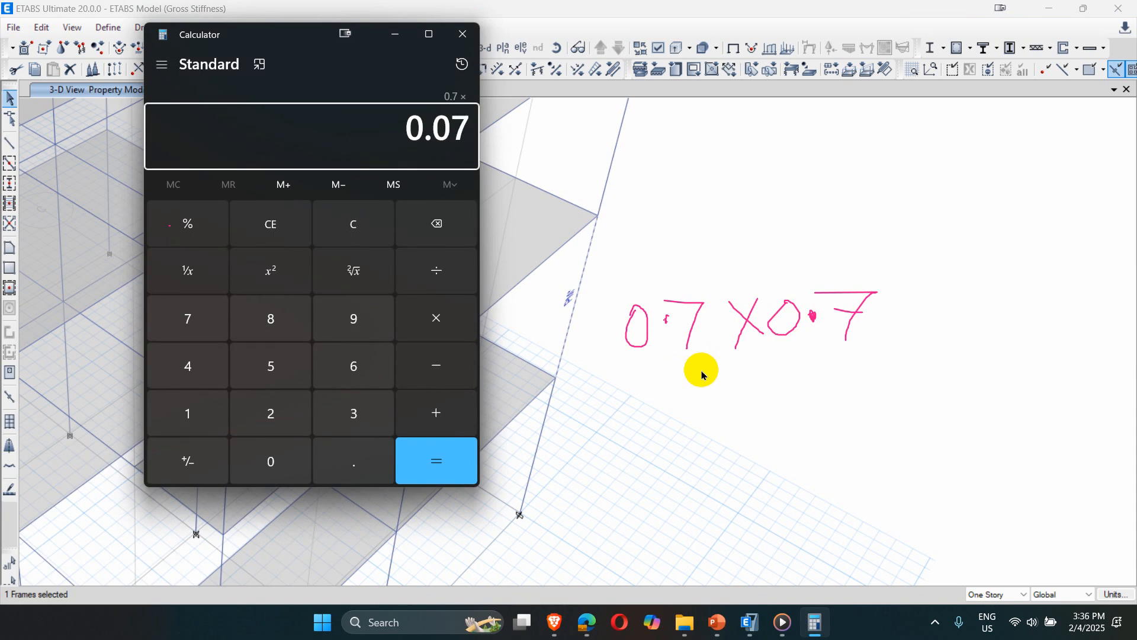
{"action": "type", "text": "07"}
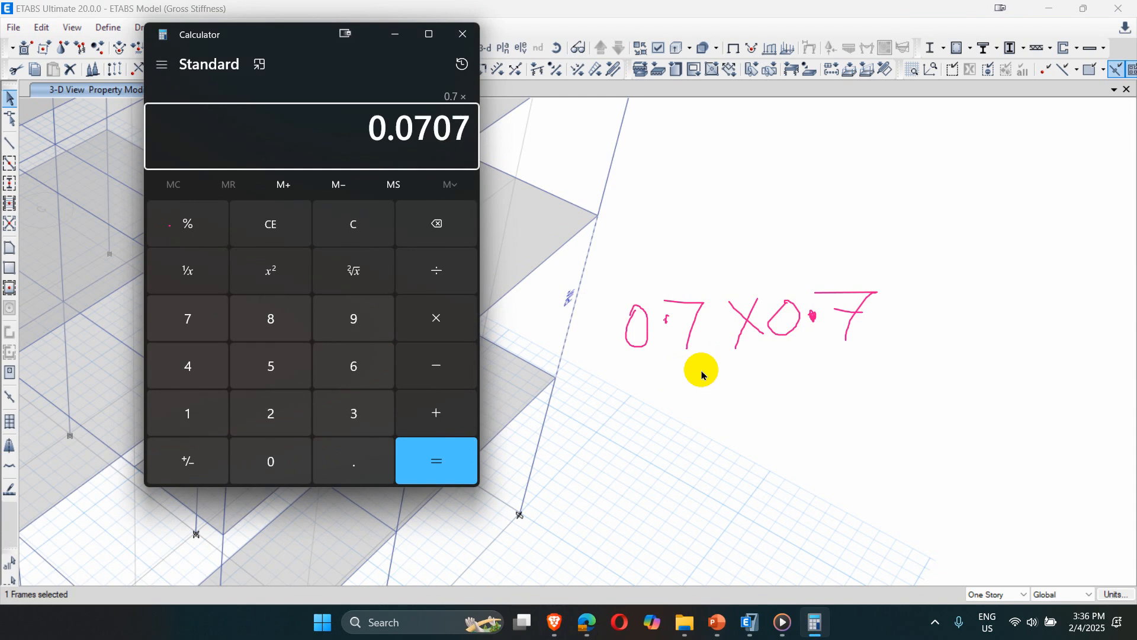
{"action": "left_click", "coordinate": [271, 224]}
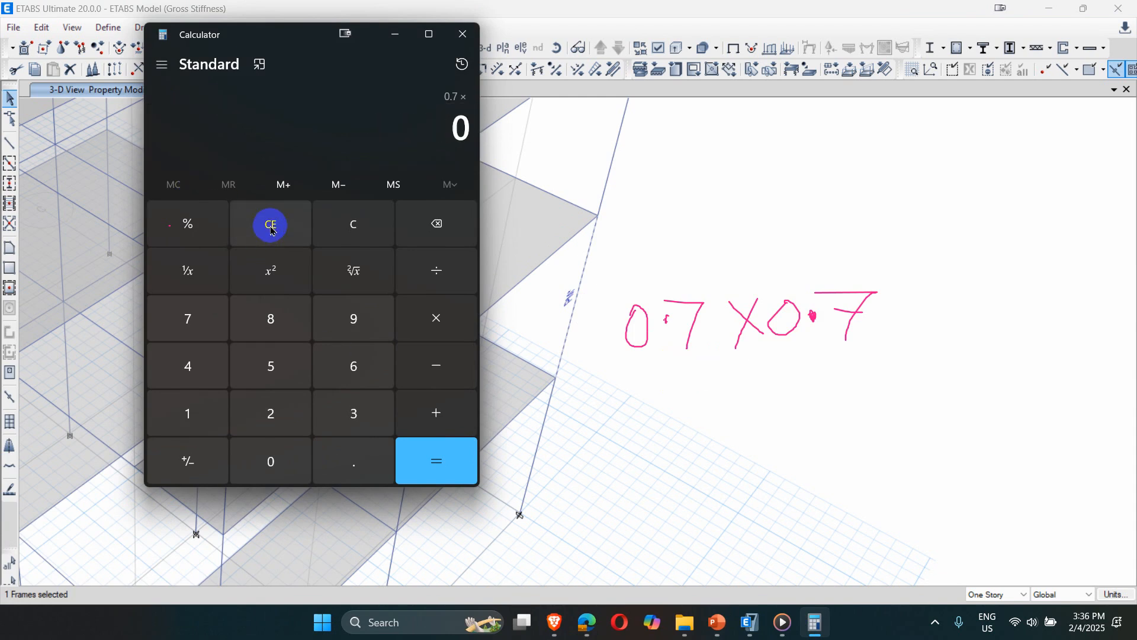
{"action": "type", "text": "0.7*"}
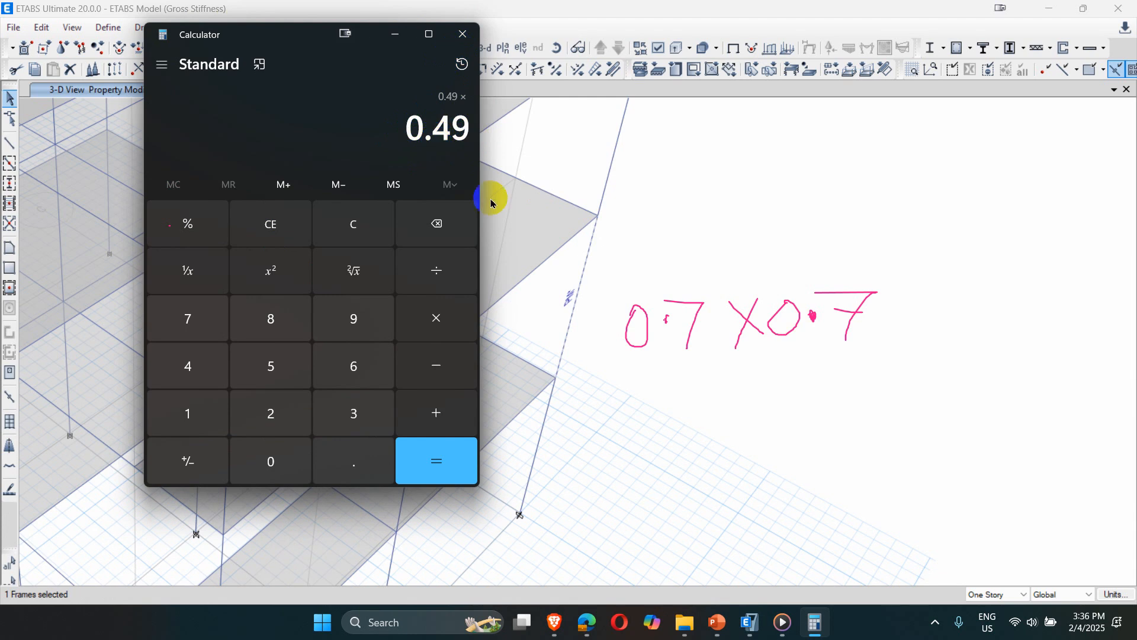
{"action": "left_click", "coordinate": [461, 33]}
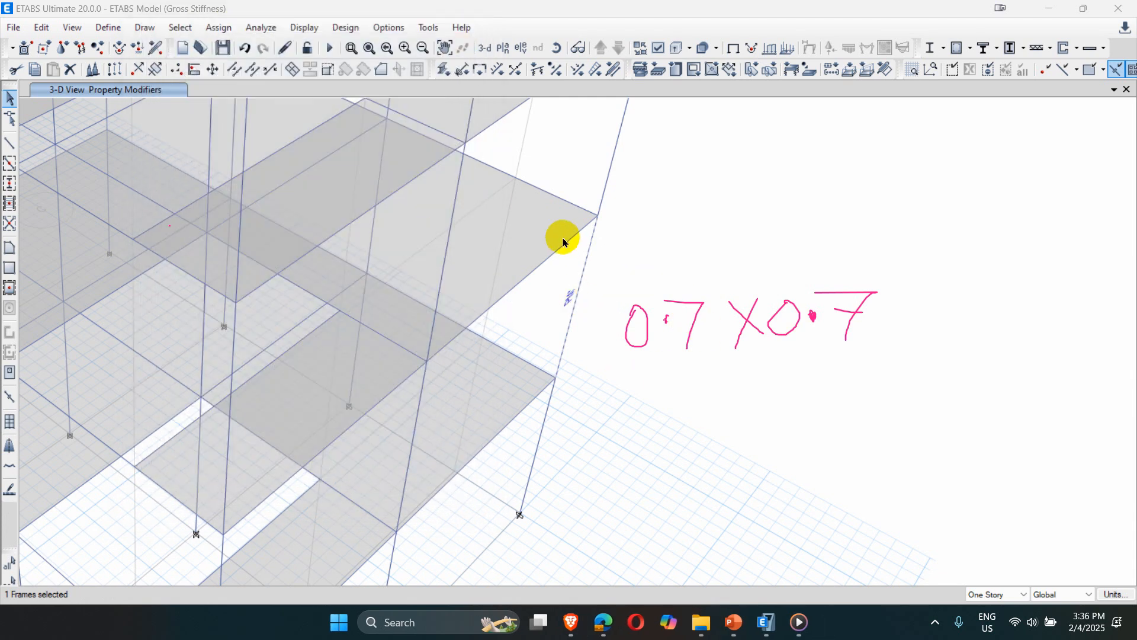
Deselect the story 2 column C13 and erase the handwritten "0.7 X 0.7" annotation beside it
{"action": "left_click", "coordinate": [573, 302]}
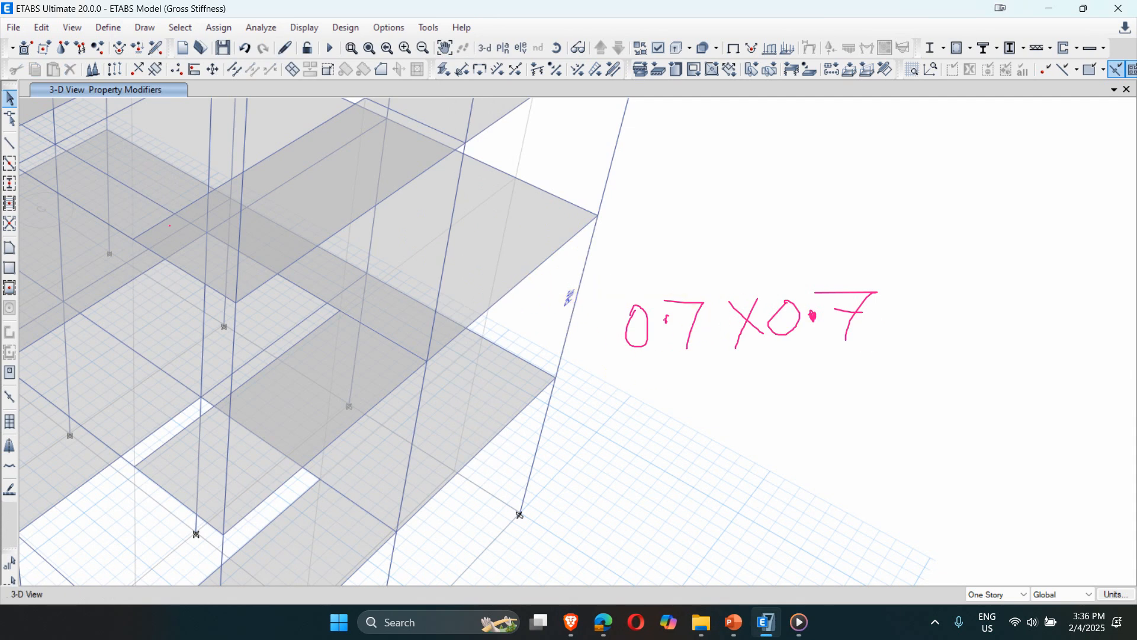
{"action": "key", "text": "ctrl+shift+5"}
{"action": "mouse_move", "coordinate": [645, 270]}
{"action": "left_mouse_down"}
{"action": "mouse_move", "coordinate": [699, 146]}
{"action": "mouse_move", "coordinate": [795, 191]}
{"action": "mouse_move", "coordinate": [842, 231]}
{"action": "left_mouse_up"}
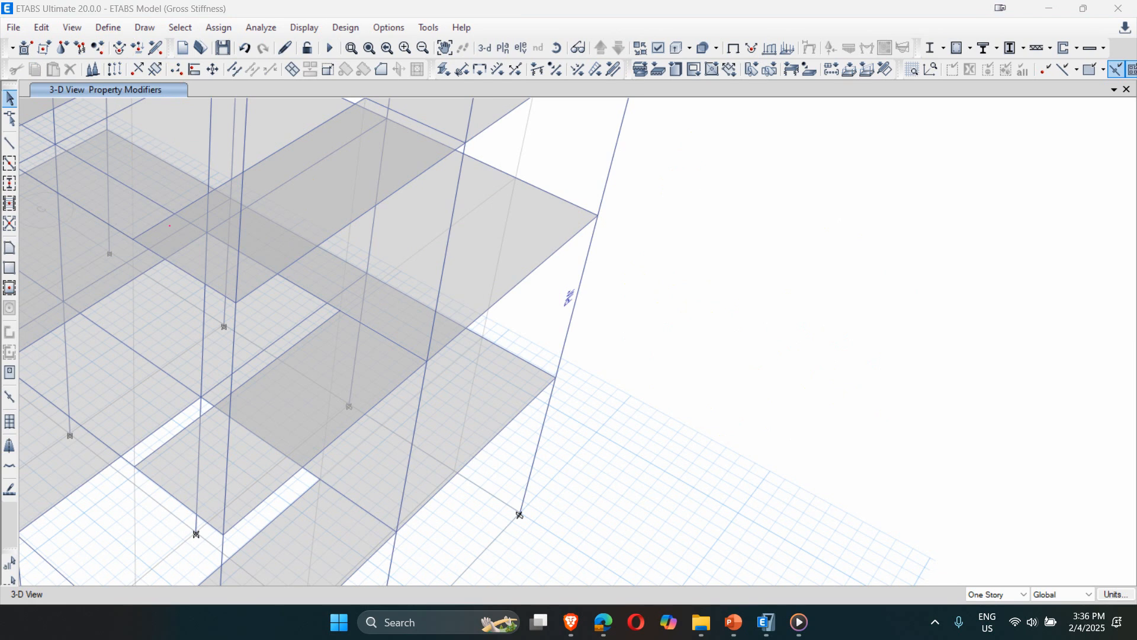
Select all frames with the COL 350*350 section property and bring the whole building into view
{"action": "left_click", "coordinate": [178, 28]}
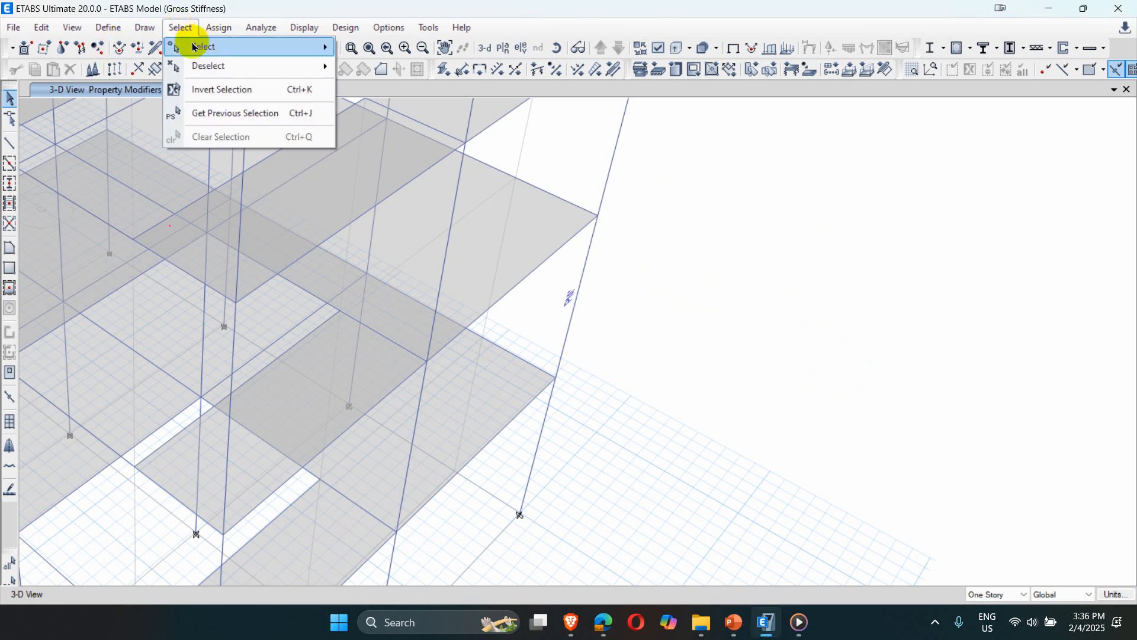
{"action": "mouse_move", "coordinate": [197, 46]}
{"action": "mouse_move", "coordinate": [409, 179]}
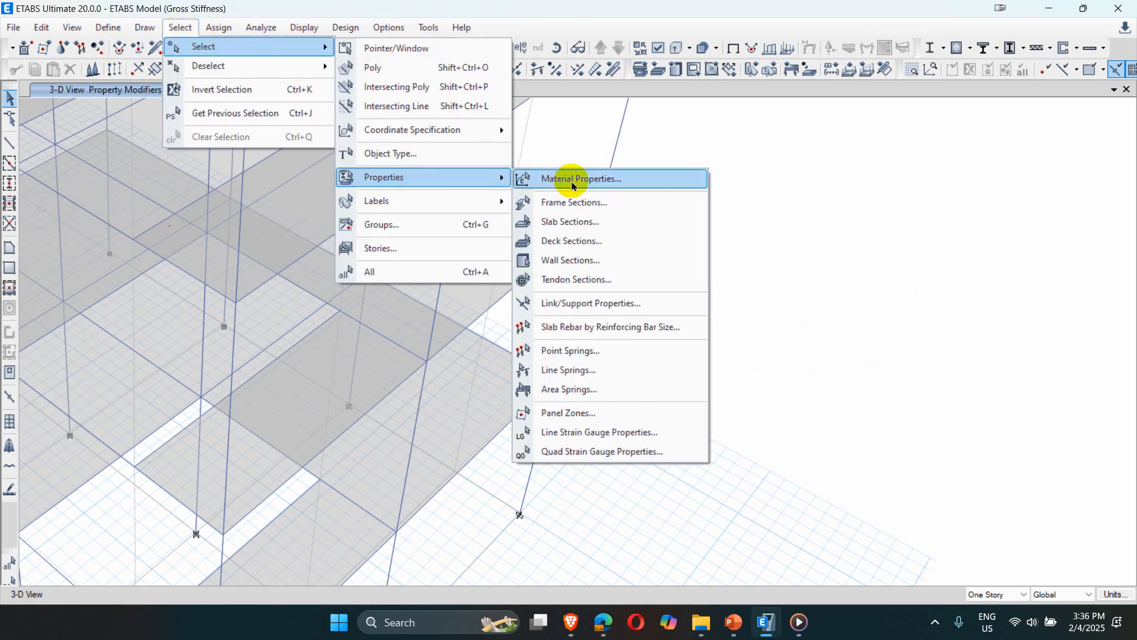
{"action": "left_click", "coordinate": [573, 203]}
{"action": "left_click", "coordinate": [515, 253]}
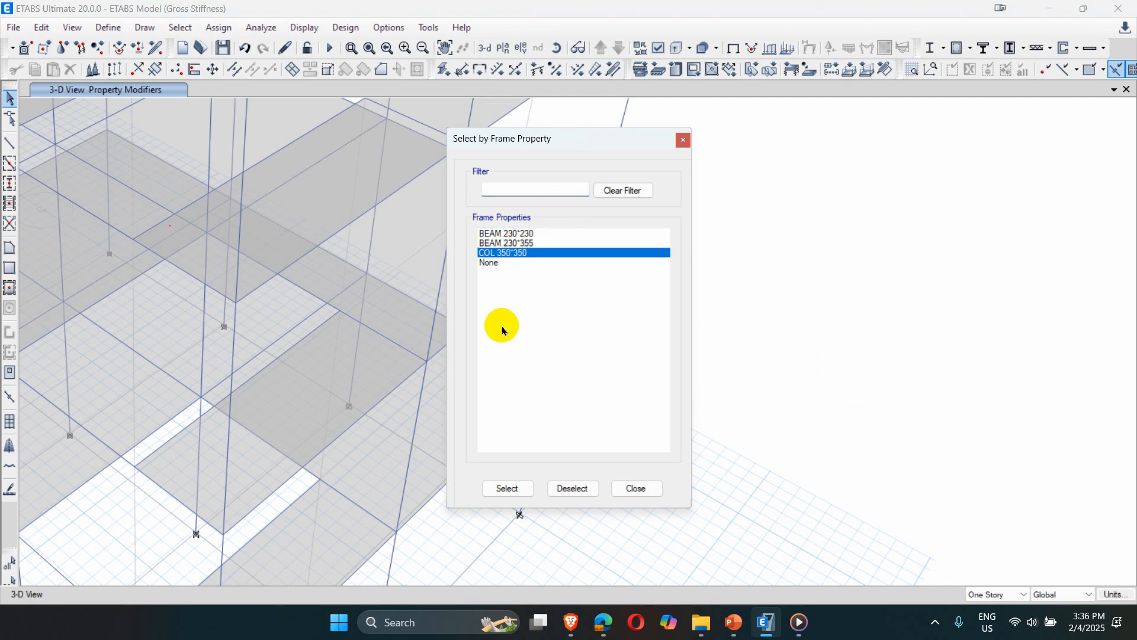
{"action": "left_click", "coordinate": [508, 489]}
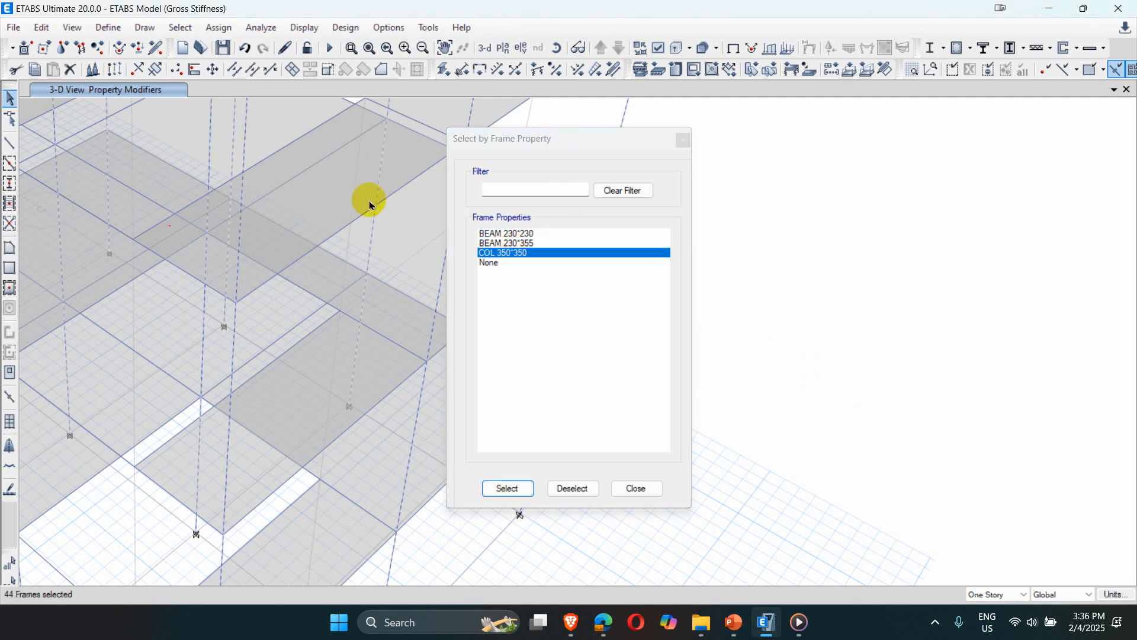
{"action": "left_click_drag", "start_coordinate": [510, 135], "coordinate": [719, 161]}
{"action": "scroll", "coordinate": [289, 354], "scroll_direction": "down", "scroll_amount": 5}
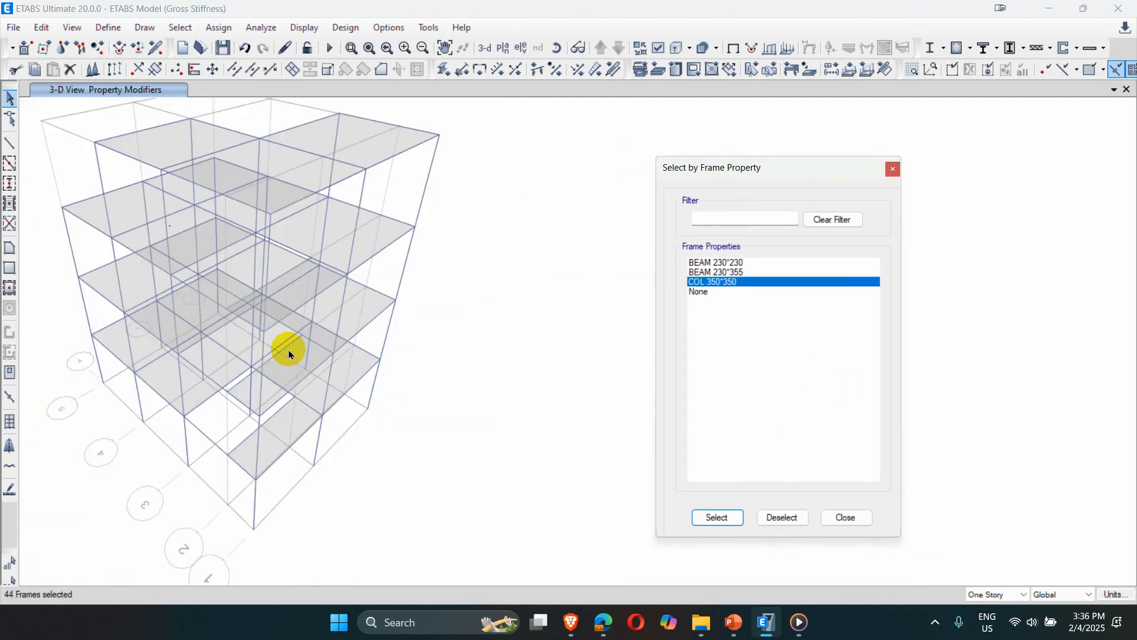
Assign frame property modifiers of 0.7 for moment of inertia about the 2 and 3 axes to all selected COL 350*350 columns
{"action": "left_click", "coordinate": [219, 28]}
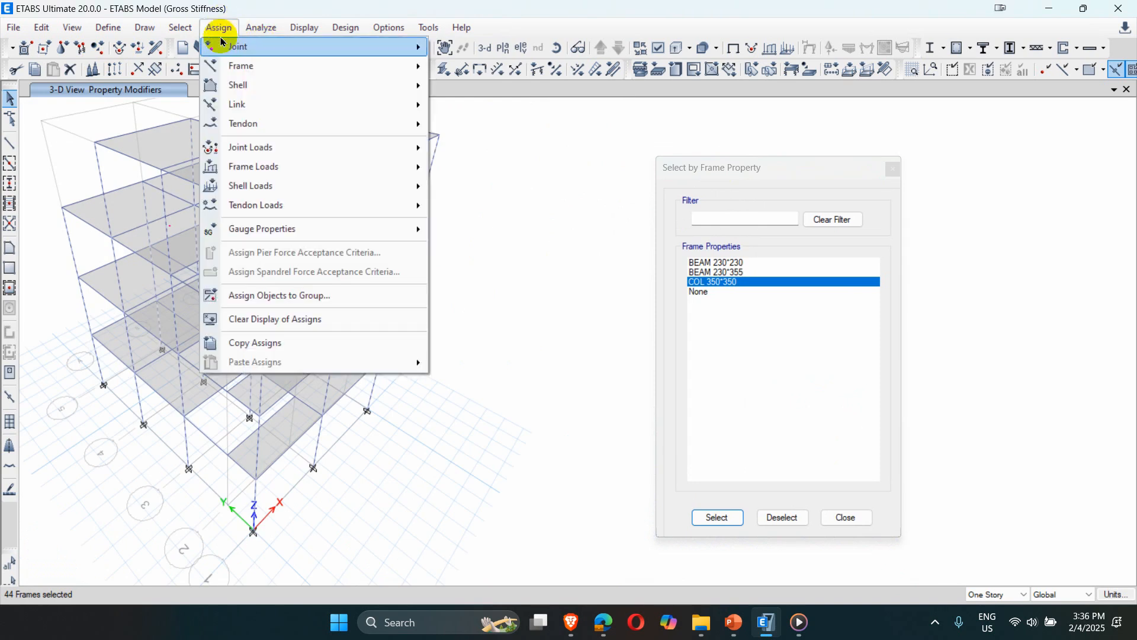
{"action": "mouse_move", "coordinate": [273, 65]}
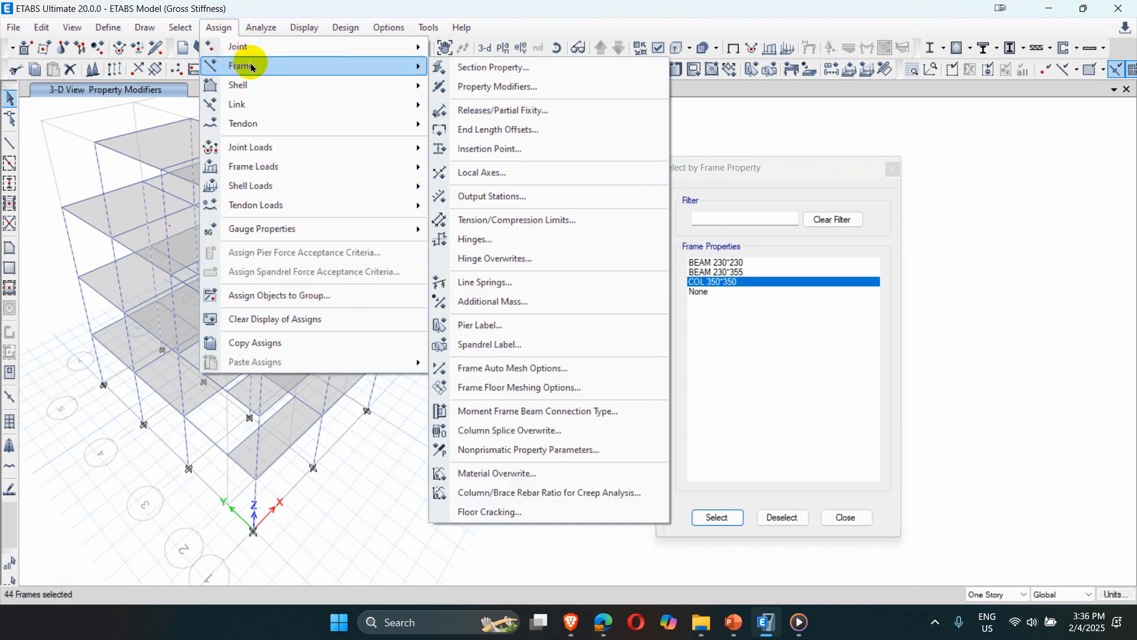
{"action": "left_click", "coordinate": [488, 88]}
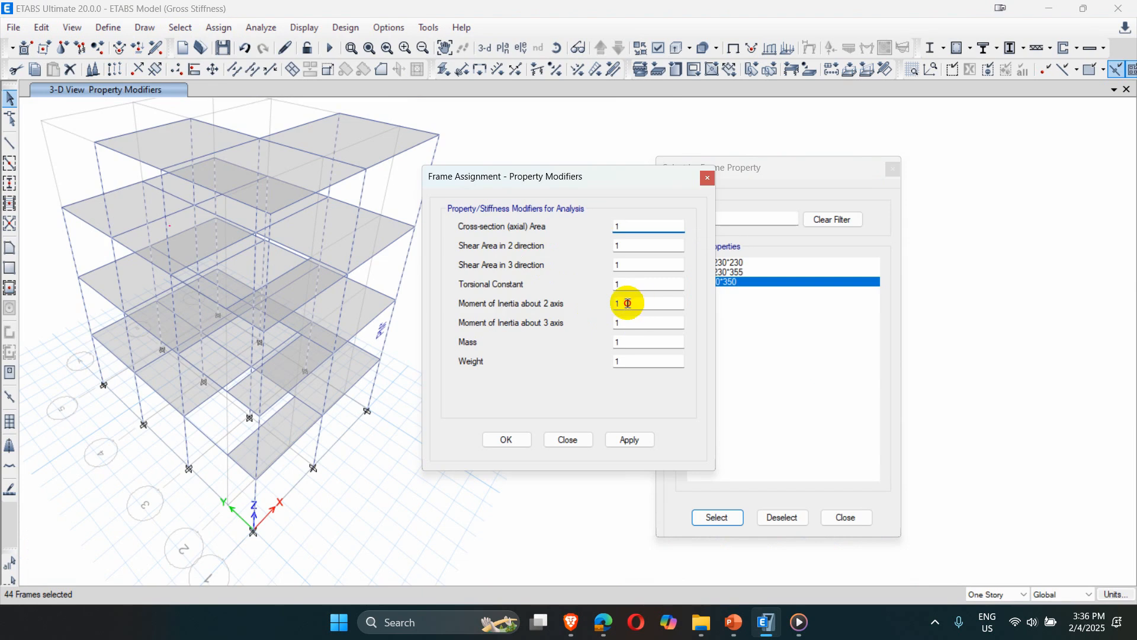
{"action": "double_click", "coordinate": [627, 303]}
{"action": "type", "text": "0.7"}
{"action": "key", "text": "Tab"}
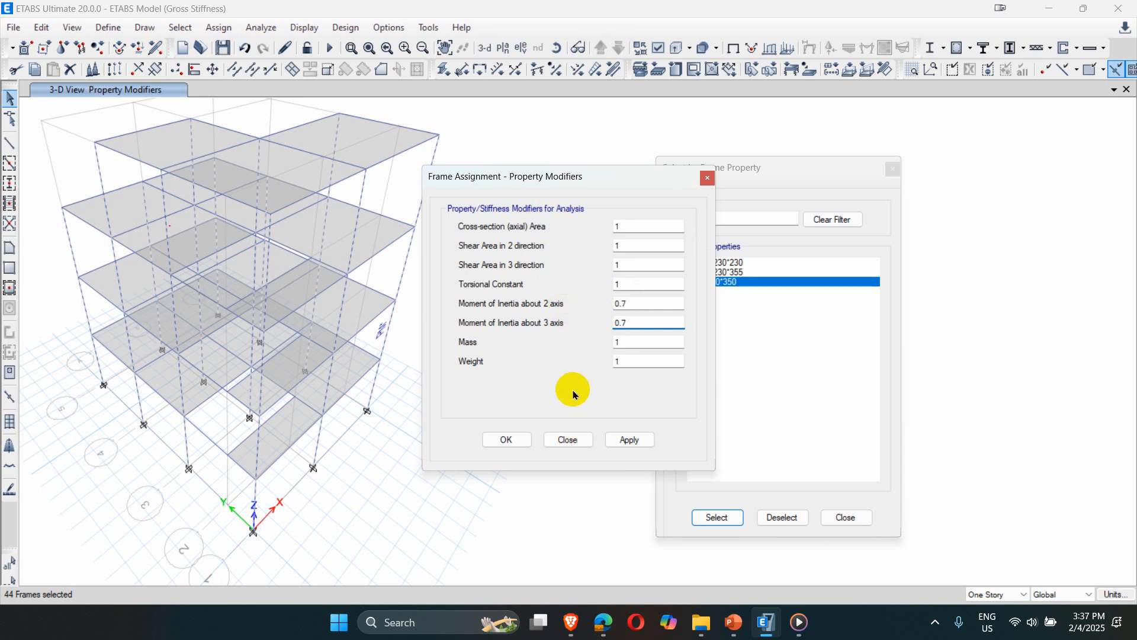
{"action": "left_click", "coordinate": [629, 440]}
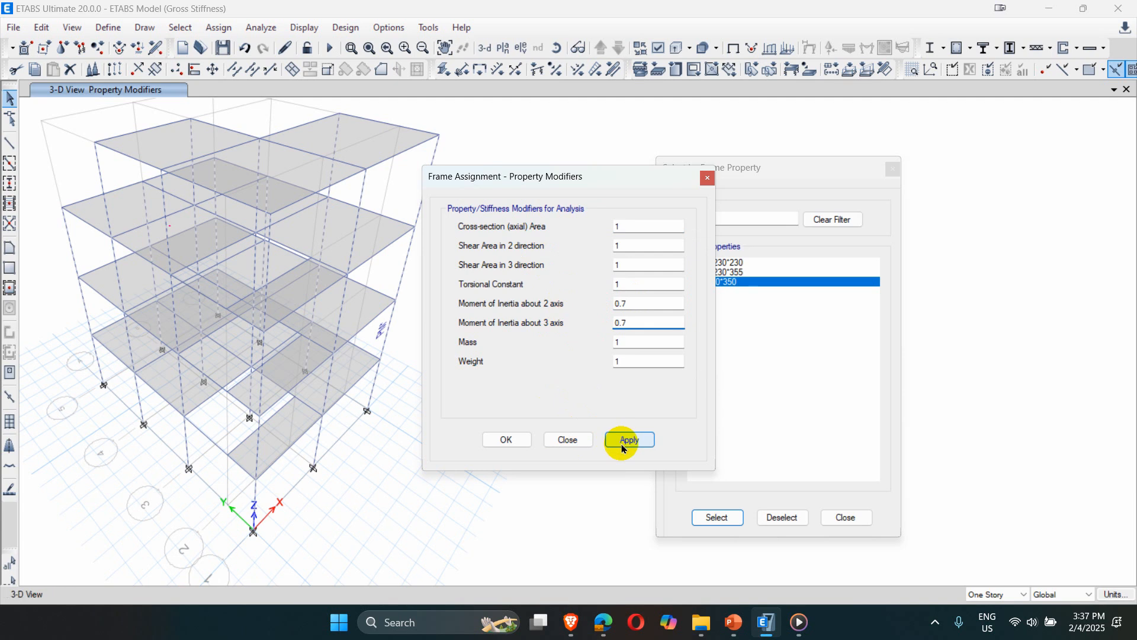
{"action": "left_click", "coordinate": [575, 445]}
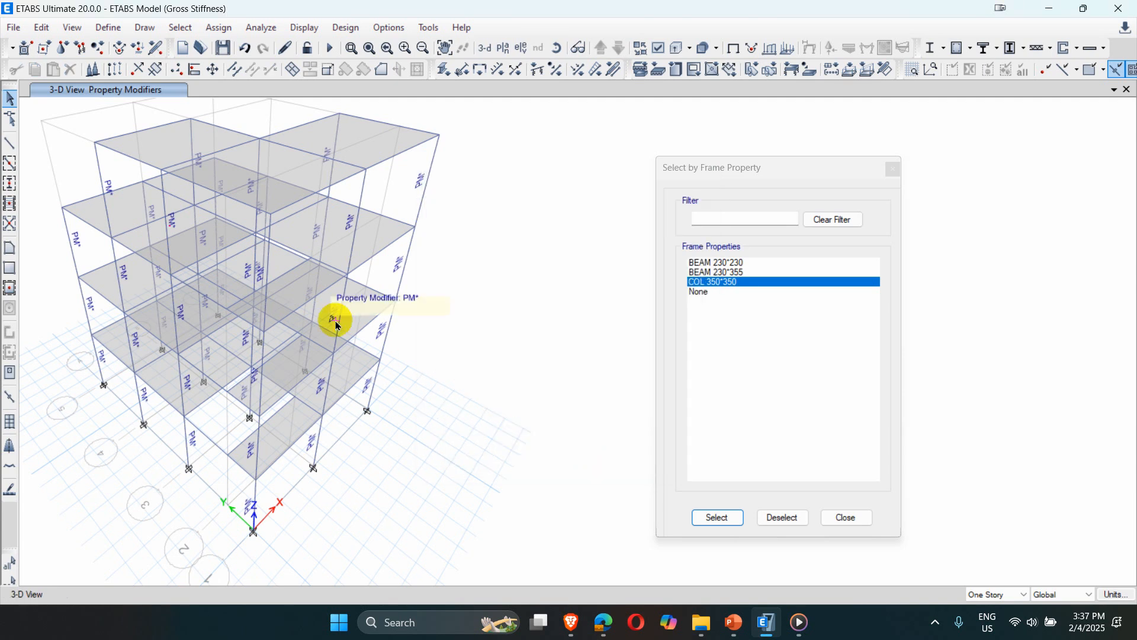
Examine the property modifiers assigned to the story 2 column C13, and clear the selection
{"action": "scroll", "coordinate": [365, 319], "scroll_direction": "up", "scroll_amount": 3}
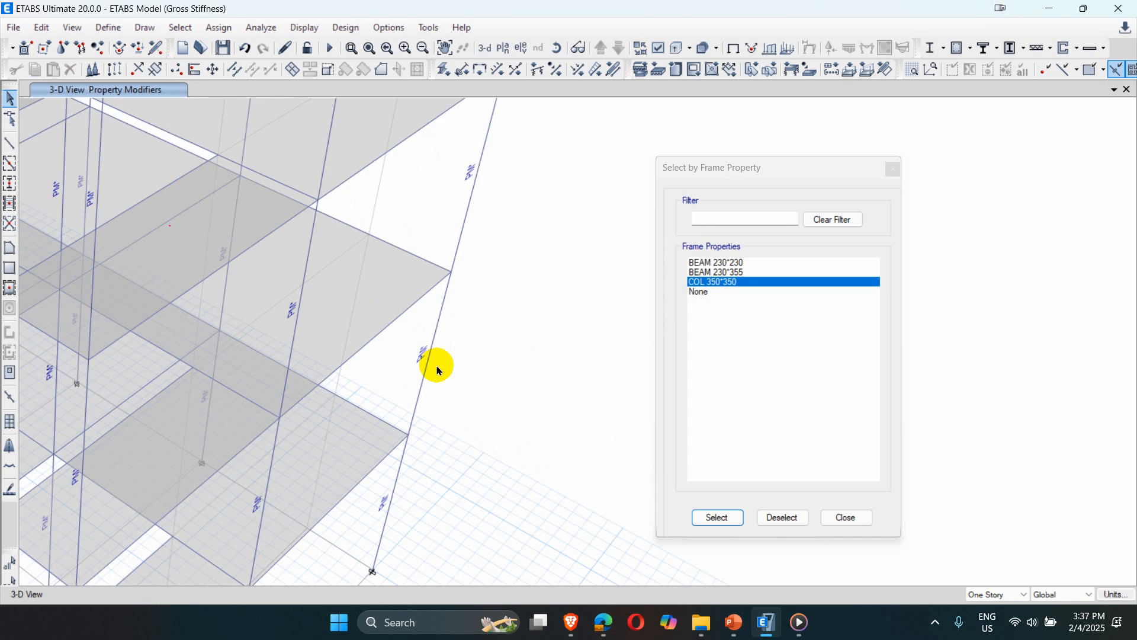
{"action": "scroll", "coordinate": [522, 344], "scroll_direction": "down", "scroll_amount": 3}
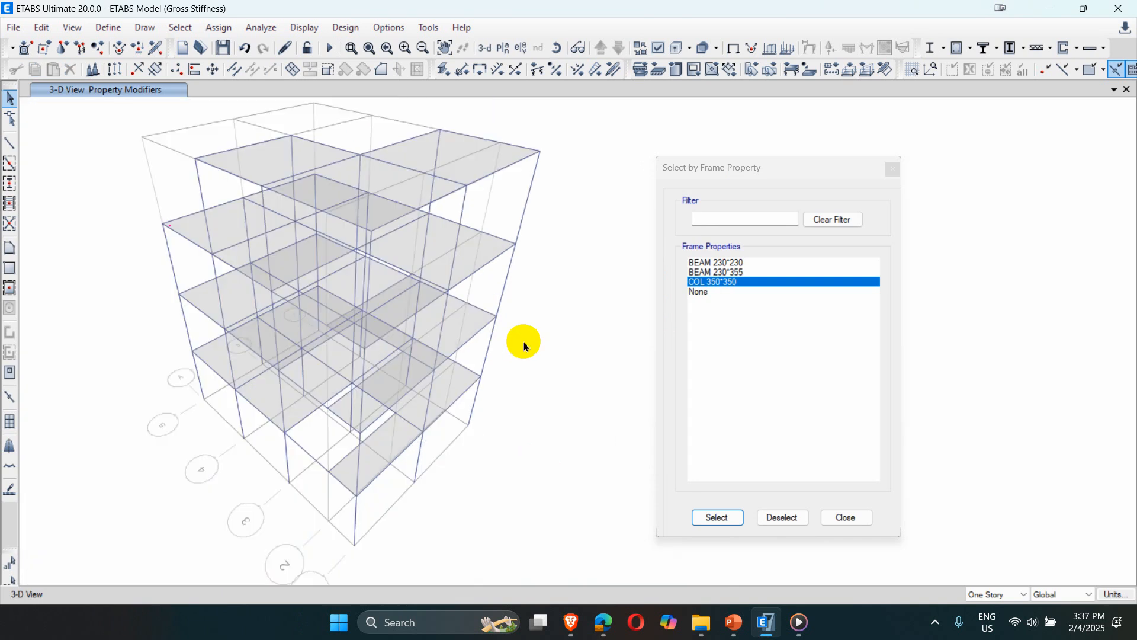
{"action": "left_click", "coordinate": [491, 351]}
{"action": "right_click", "coordinate": [490, 351]}
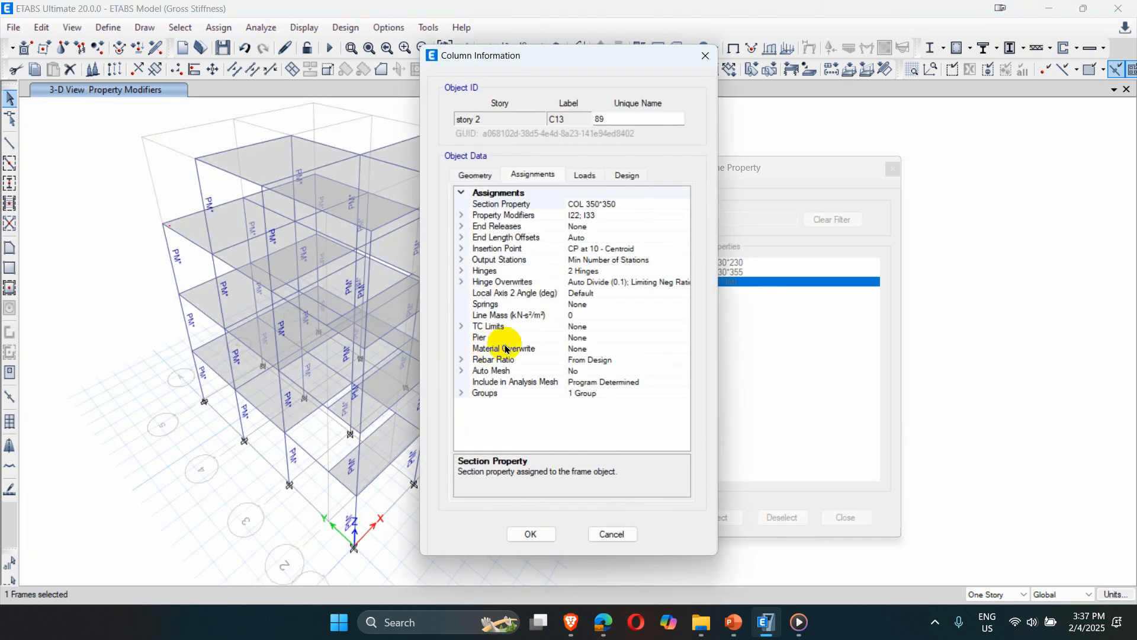
{"action": "left_click", "coordinate": [461, 216]}
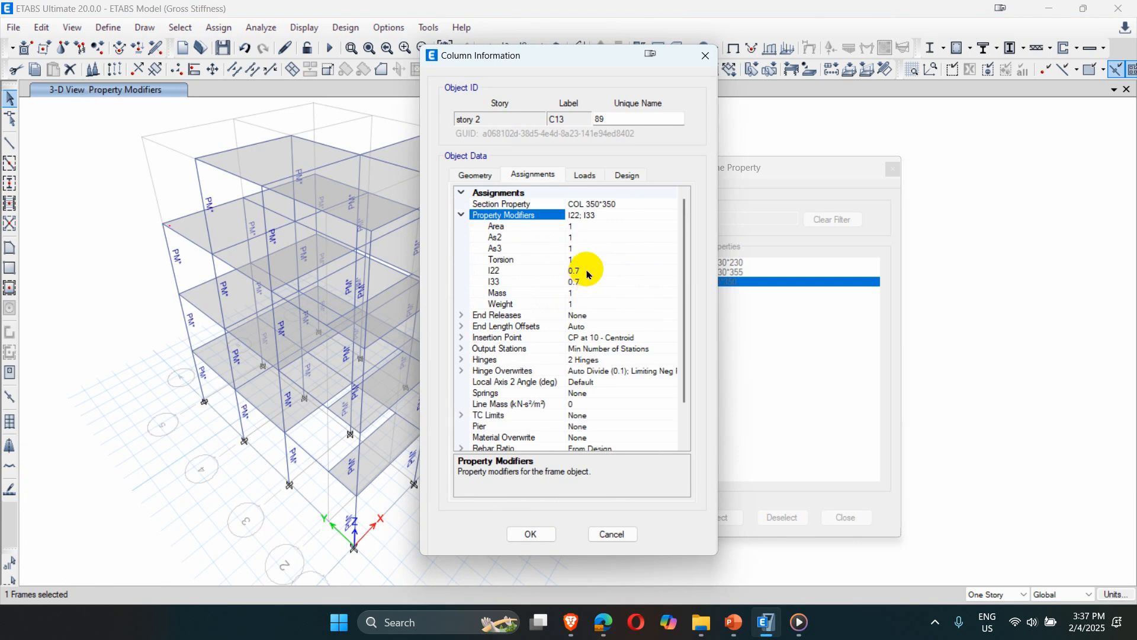
{"action": "left_click", "coordinate": [612, 535]}
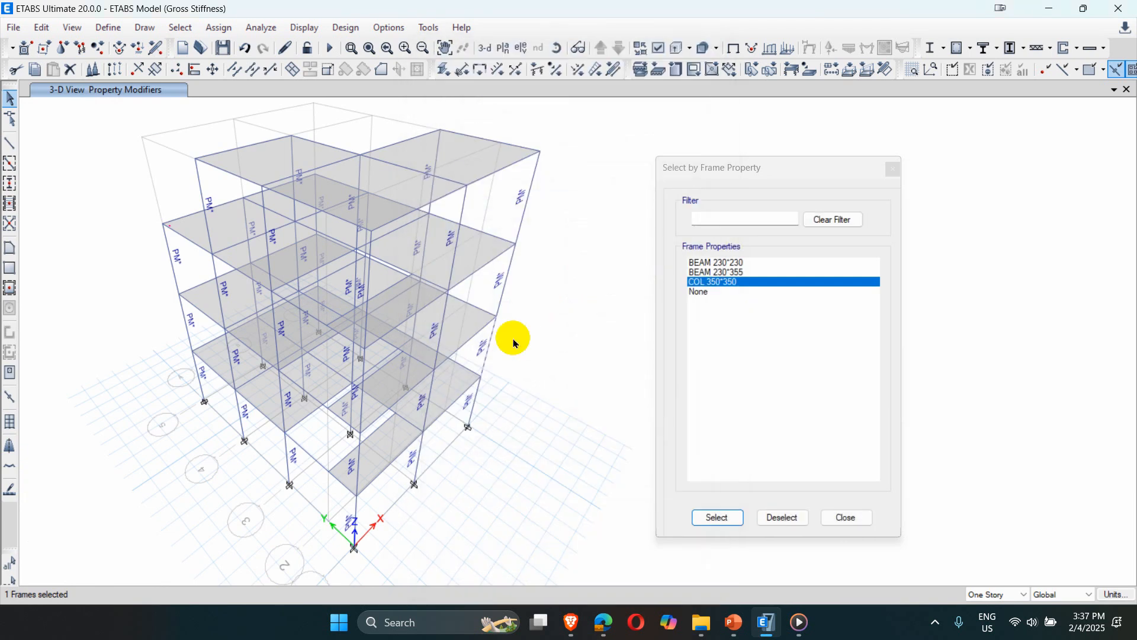
{"action": "left_click", "coordinate": [490, 353]}
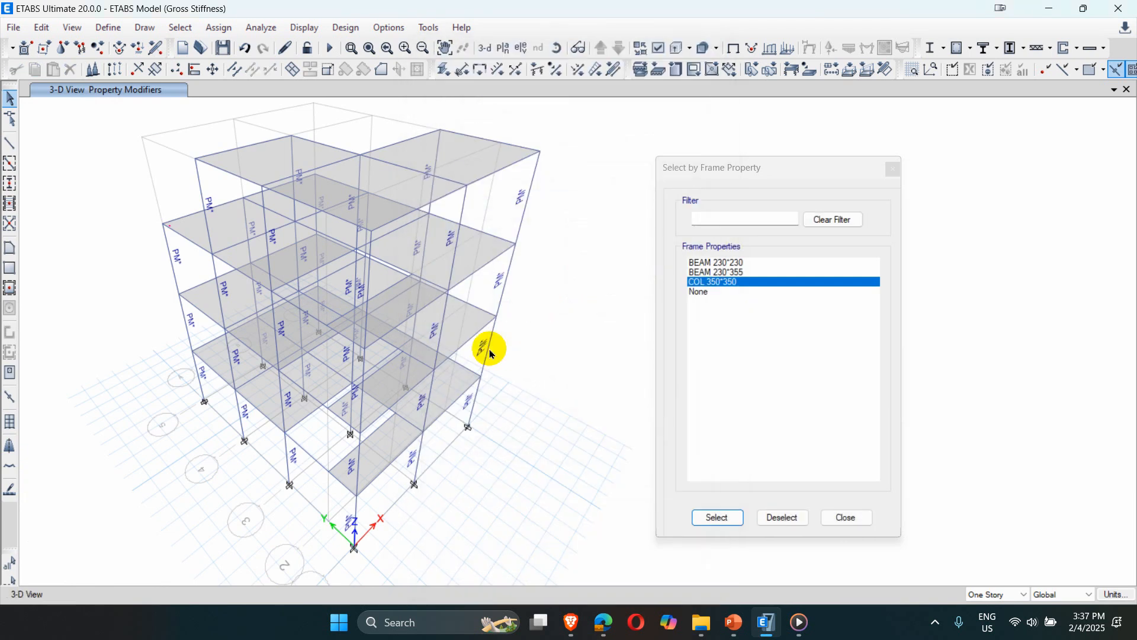
Set the COL 350*350 section's moment of inertia modifiers about the 2 and 3 axes to 1, and close the open dialogs
{"action": "left_click", "coordinate": [108, 27]}
{"action": "mouse_move", "coordinate": [152, 75]}
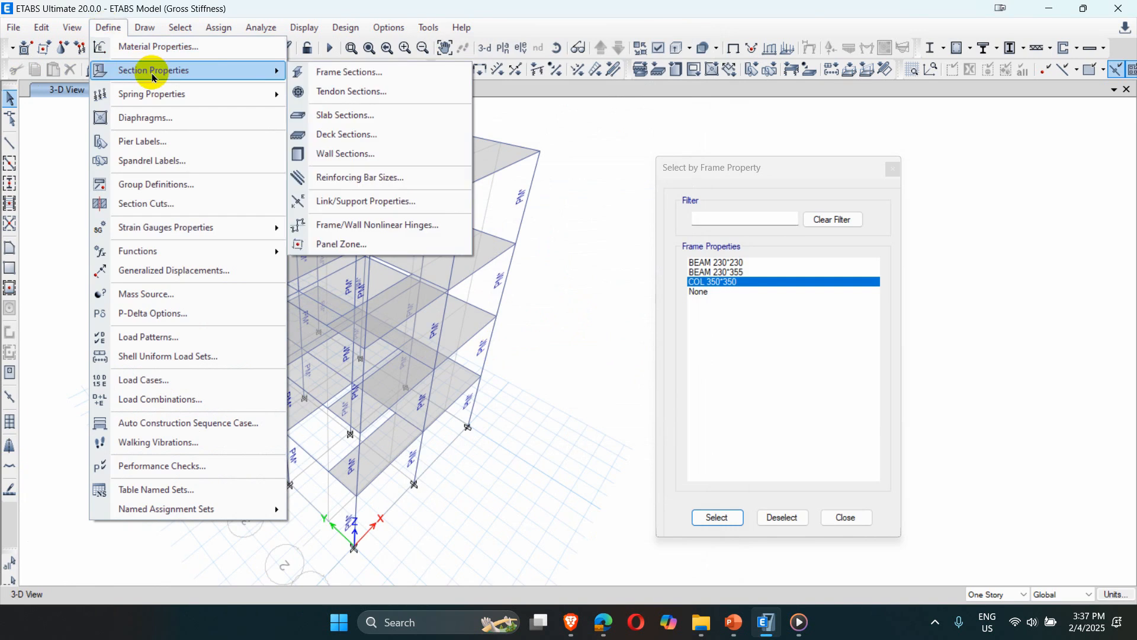
{"action": "left_click", "coordinate": [331, 73]}
{"action": "left_click", "coordinate": [423, 285]}
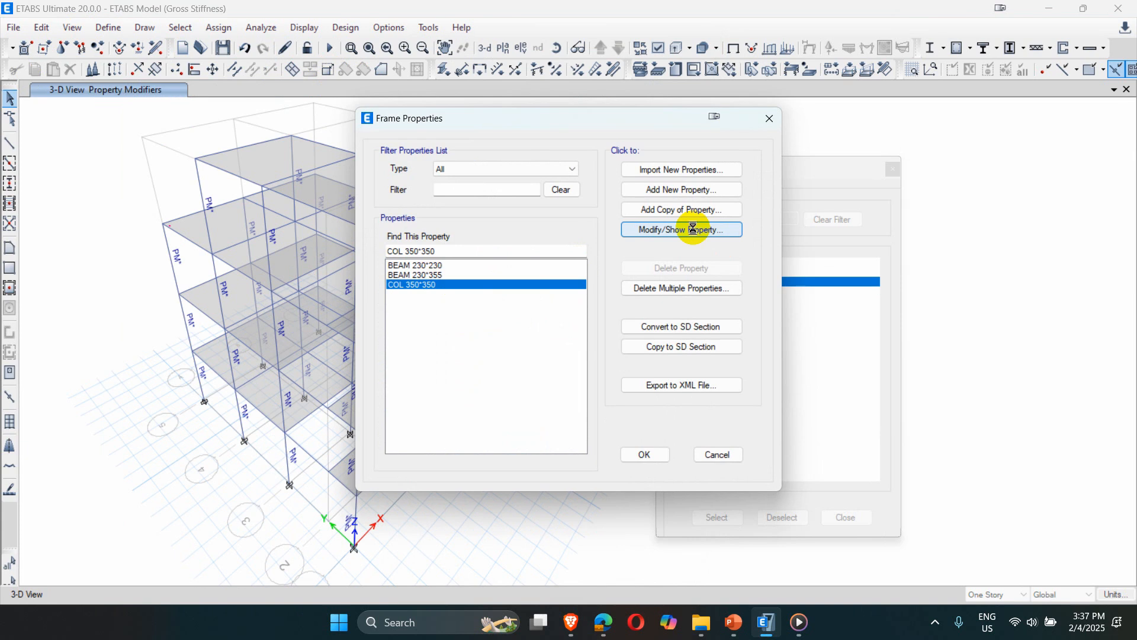
{"action": "left_click", "coordinate": [692, 229]}
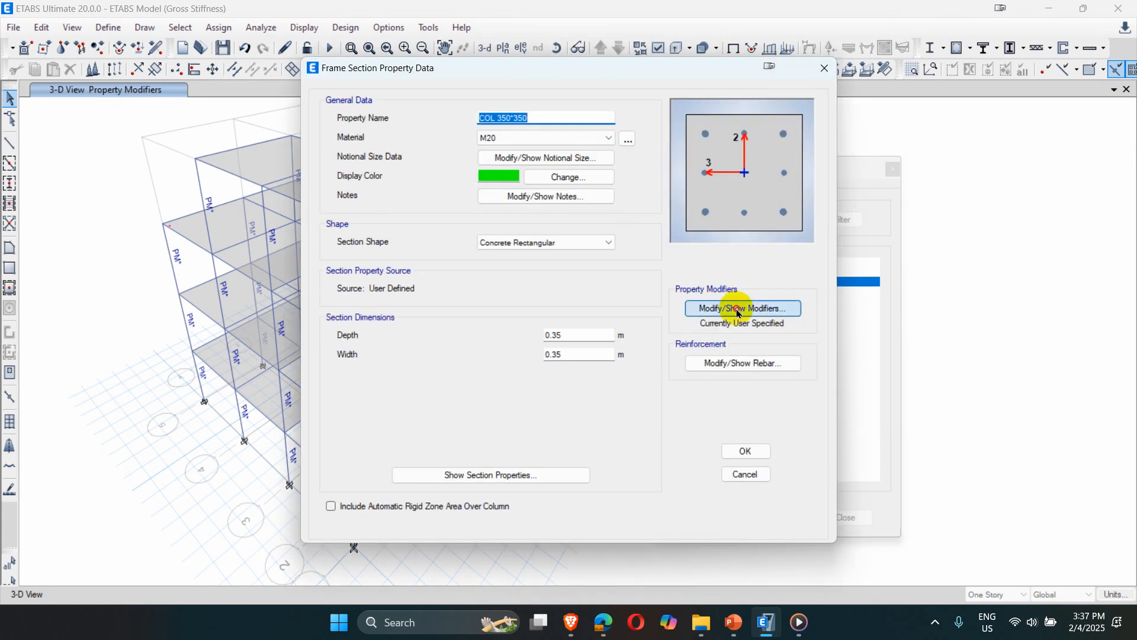
{"action": "left_click", "coordinate": [729, 309]}
{"action": "double_click", "coordinate": [617, 279]}
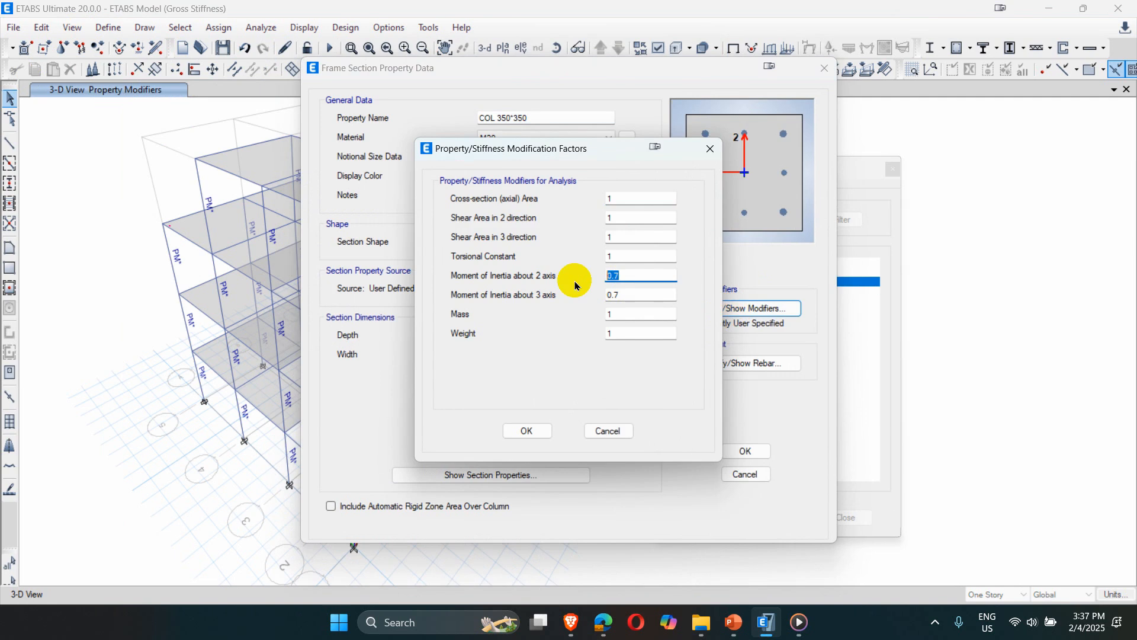
{"action": "type", "text": "1"}
{"action": "double_click", "coordinate": [619, 295]}
{"action": "type", "text": "1"}
{"action": "left_click", "coordinate": [526, 431]}
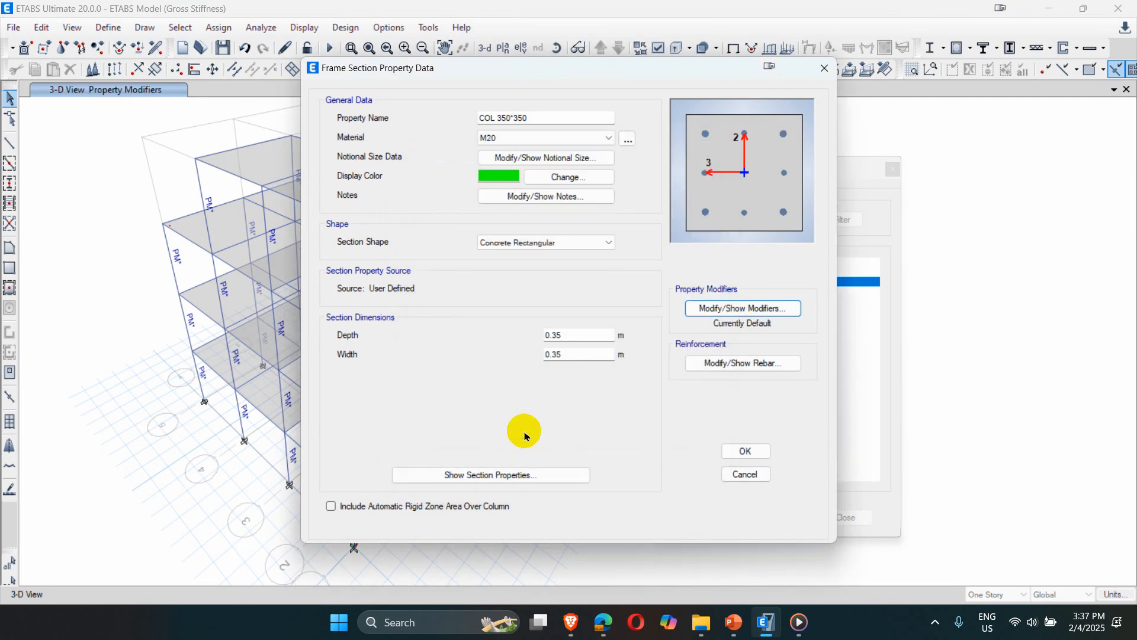
{"action": "left_click", "coordinate": [738, 452]}
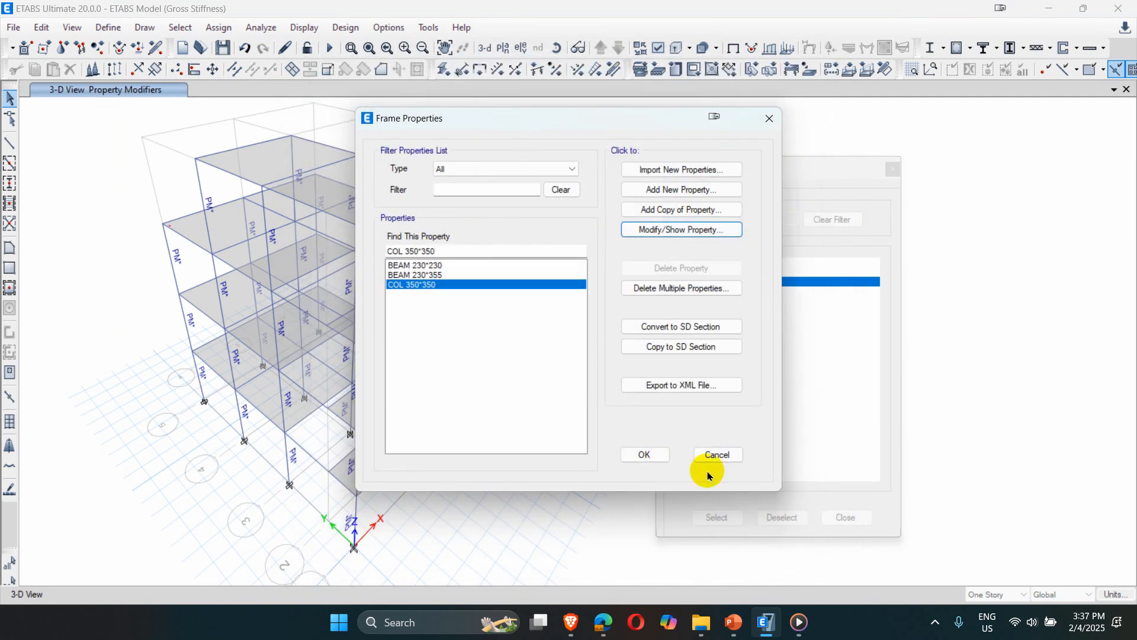
{"action": "left_click", "coordinate": [652, 454]}
{"action": "left_click", "coordinate": [844, 517]}
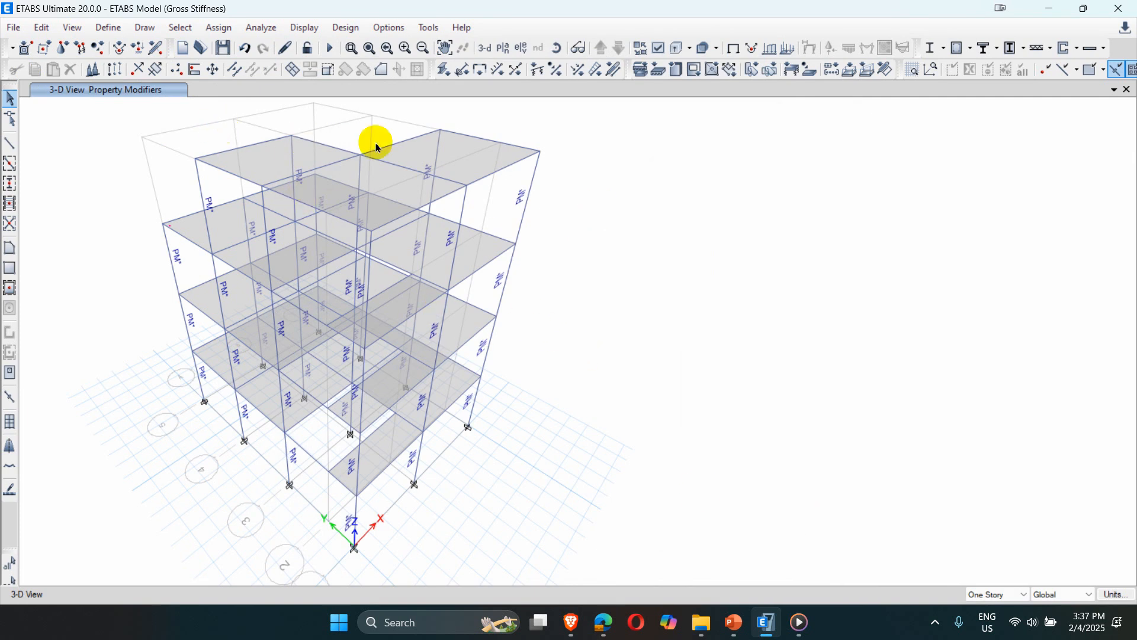
Select all frames with the BEAM 230*230 and BEAM 230*355 section properties
{"action": "left_click", "coordinate": [178, 28]}
{"action": "mouse_move", "coordinate": [223, 44]}
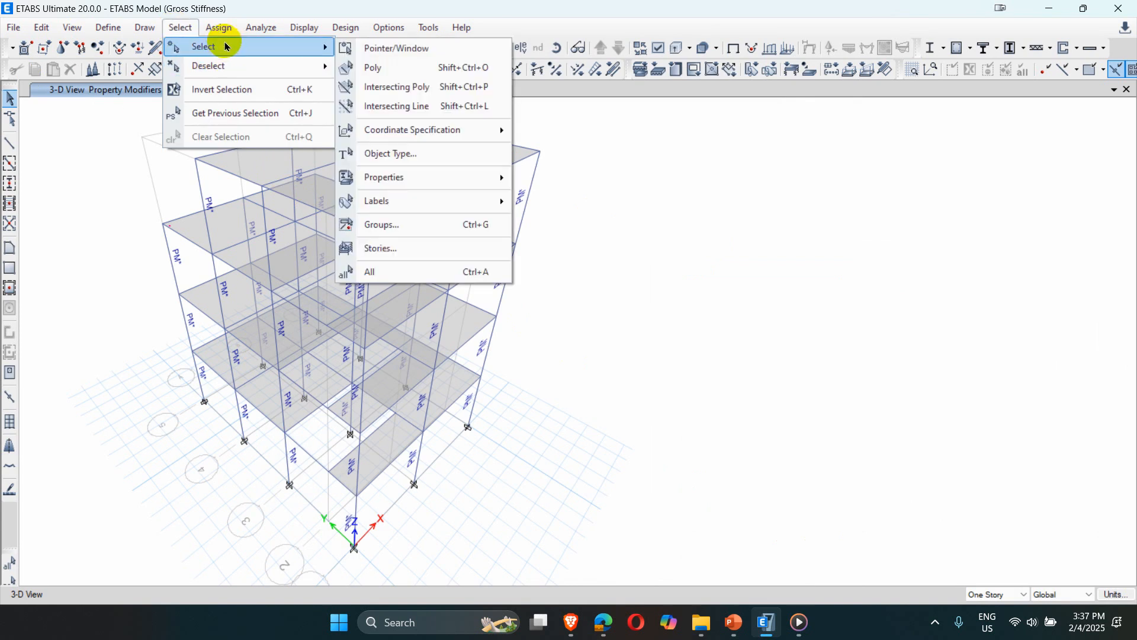
{"action": "mouse_move", "coordinate": [500, 184]}
{"action": "left_click", "coordinate": [573, 203]}
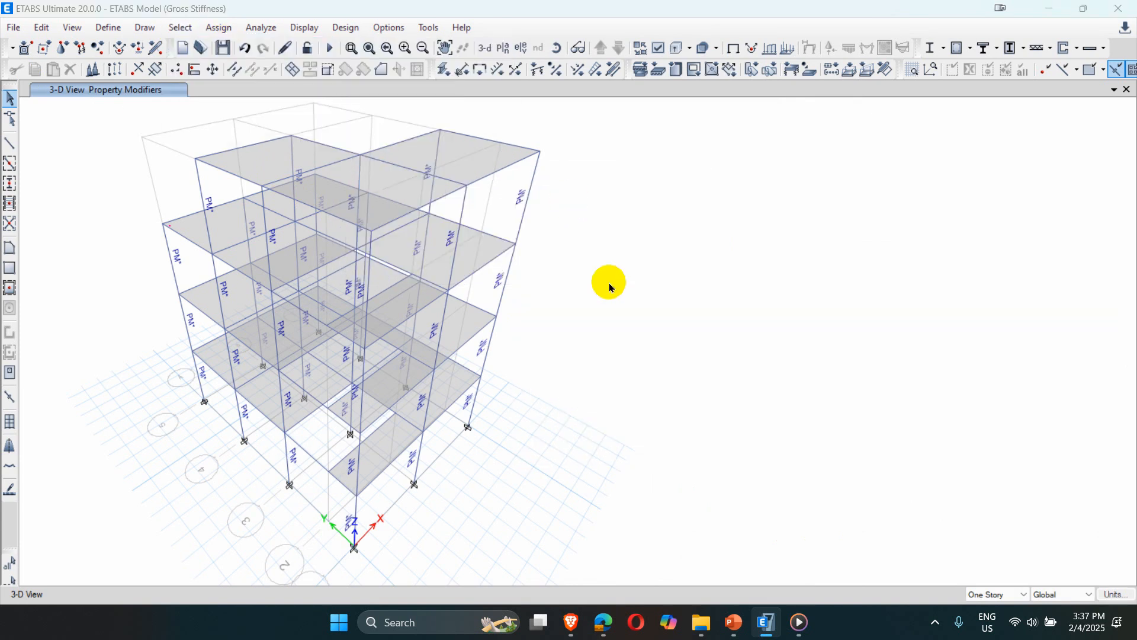
{"action": "left_click", "coordinate": [730, 274]}
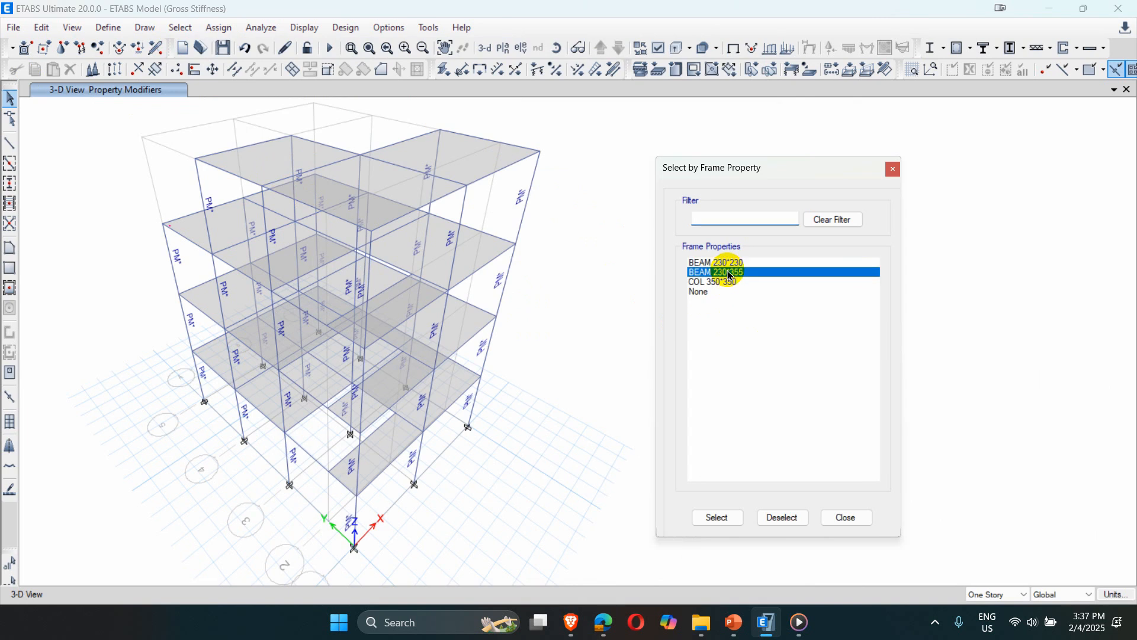
{"action": "left_click", "coordinate": [728, 282], "text": "ctrl"}
{"action": "left_click", "coordinate": [730, 263], "text": "ctrl"}
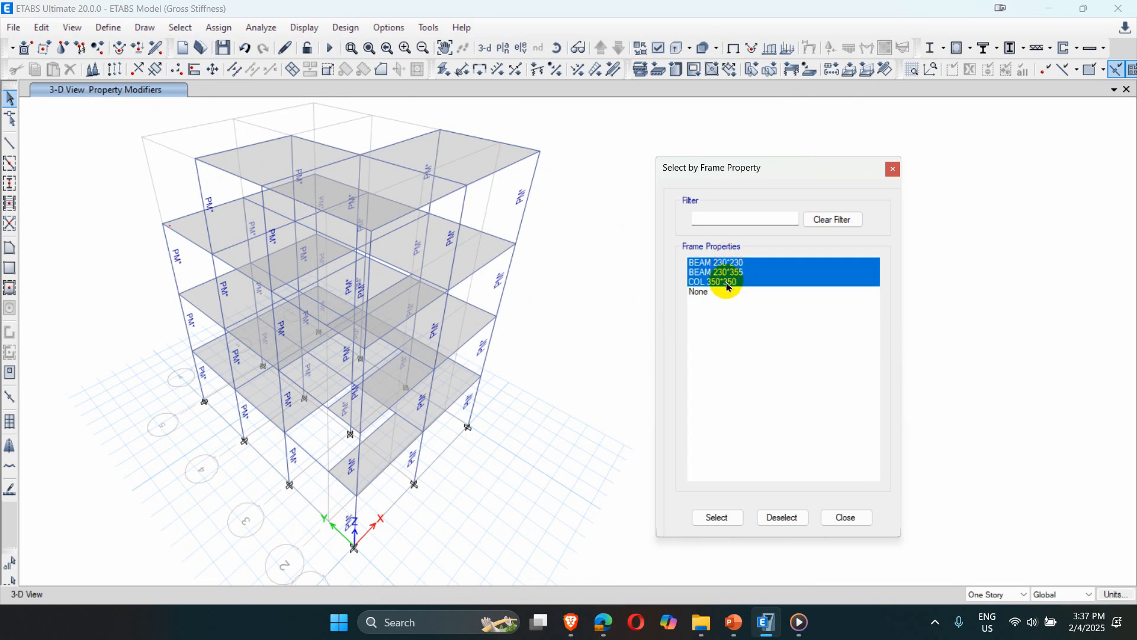
{"action": "left_click", "coordinate": [729, 283]}
{"action": "left_click", "coordinate": [725, 272]}
{"action": "left_click", "coordinate": [725, 262], "text": "ctrl"}
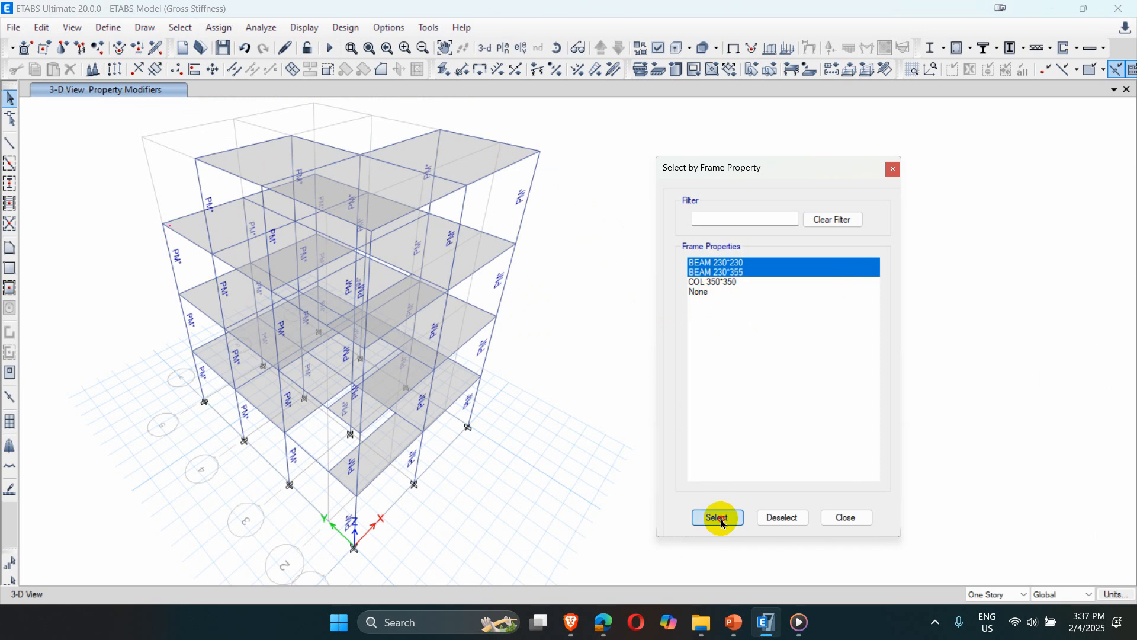
{"action": "left_click", "coordinate": [718, 518]}
Assign frame property modifiers of 0.35 for moment of inertia about the 2 and 3 axes to all selected beams
{"action": "left_click", "coordinate": [219, 28]}
{"action": "mouse_move", "coordinate": [274, 67]}
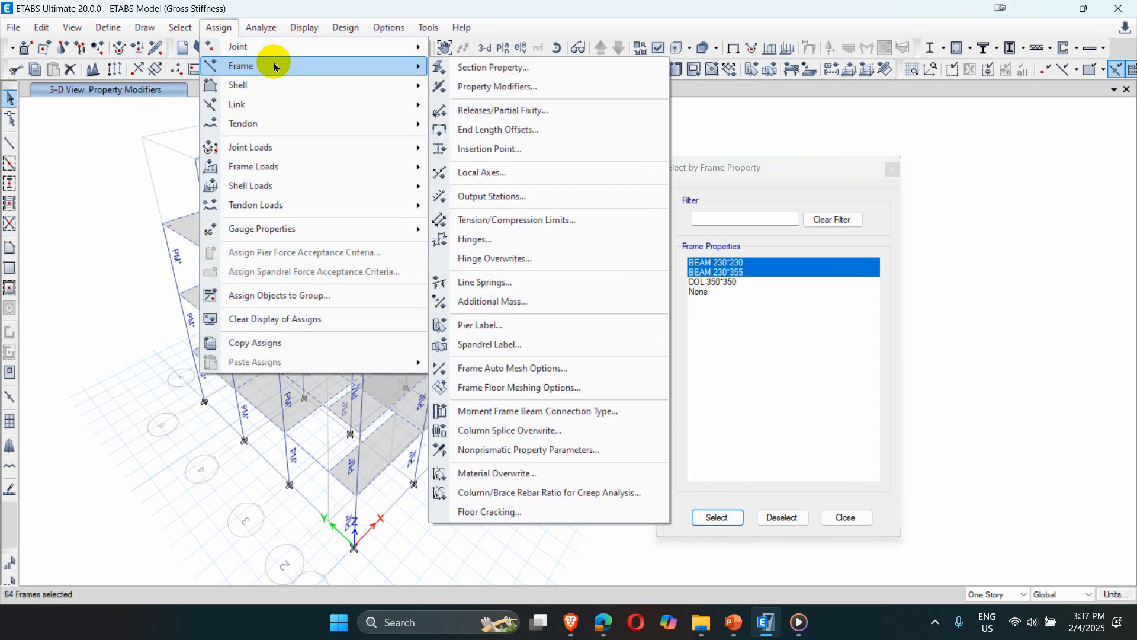
{"action": "left_click", "coordinate": [512, 86]}
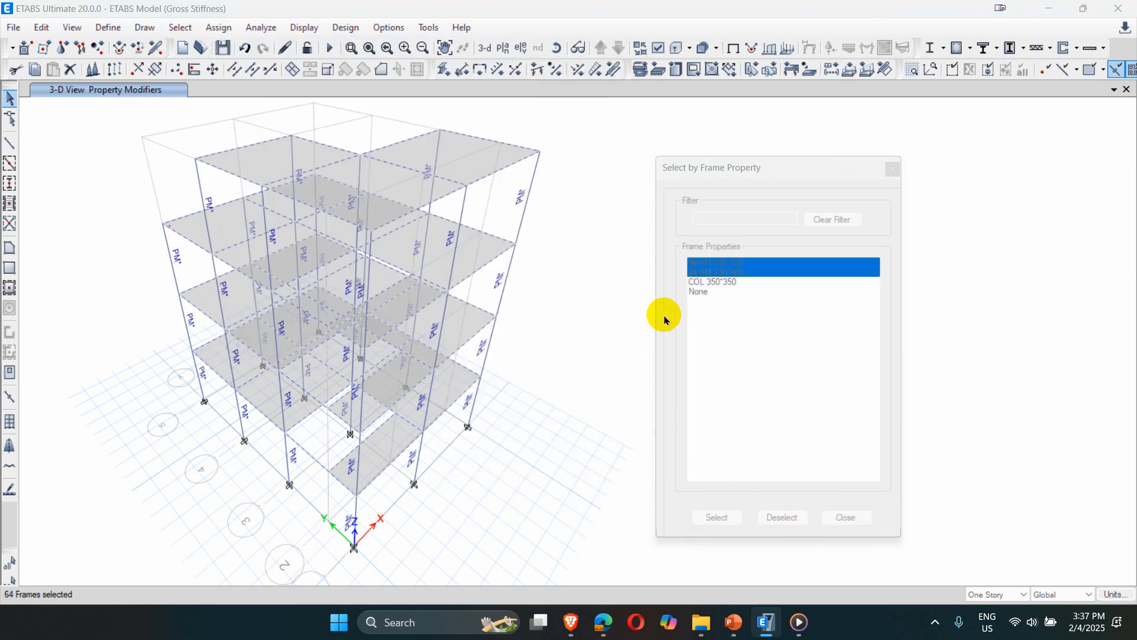
{"action": "double_click", "coordinate": [629, 304]}
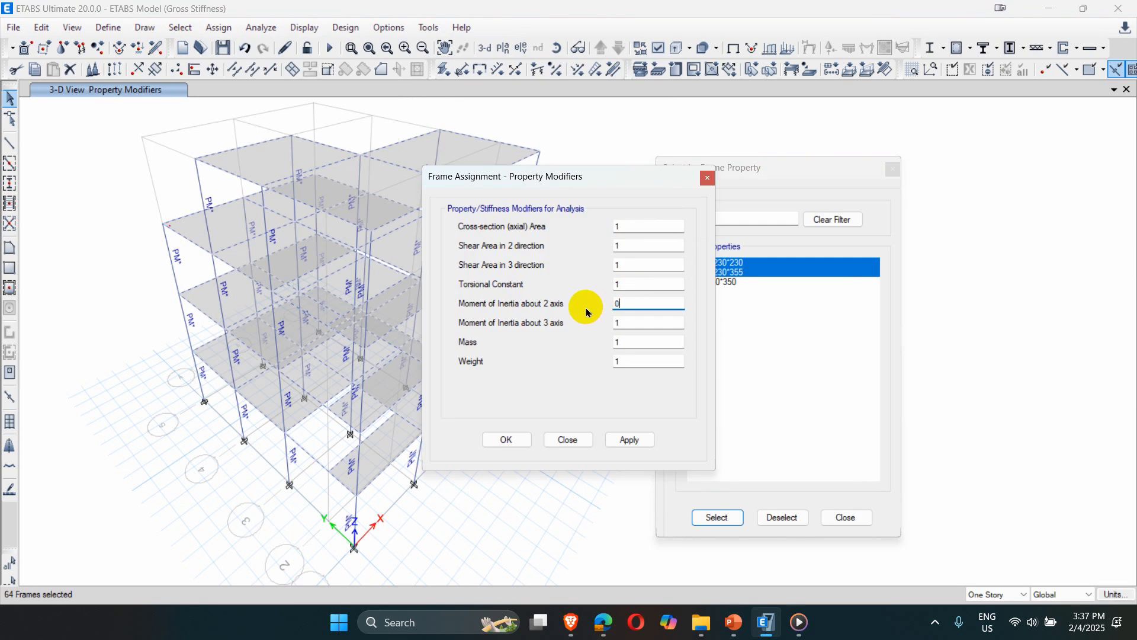
{"action": "double_click", "coordinate": [621, 323]}
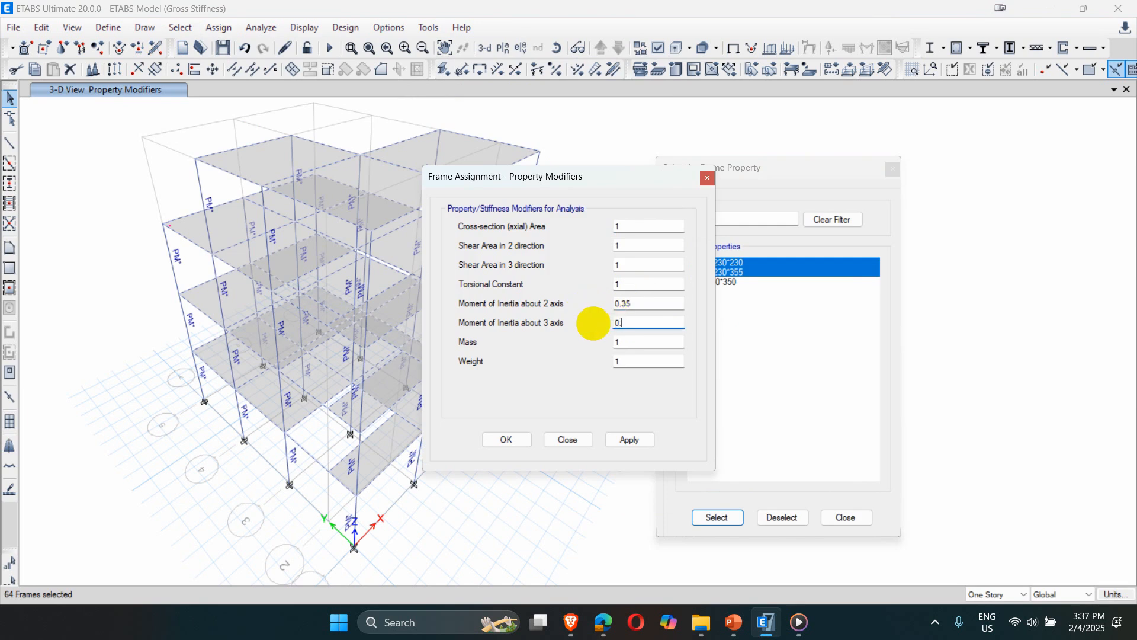
{"action": "type", "text": "0.35"}
{"action": "left_click", "coordinate": [630, 439]}
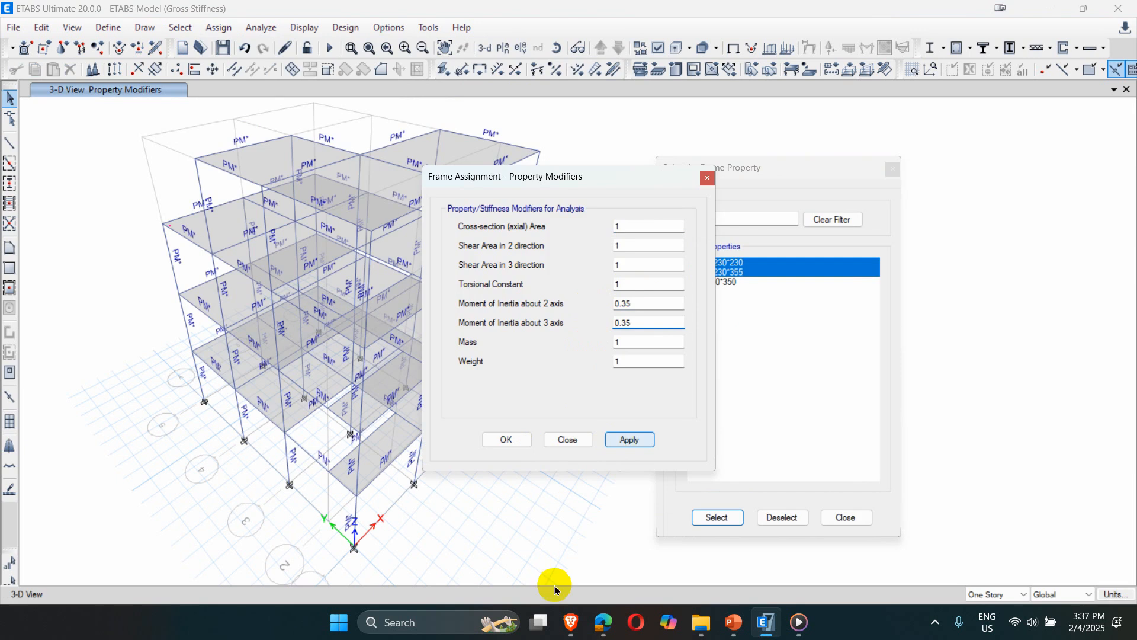
{"action": "left_click", "coordinate": [508, 441]}
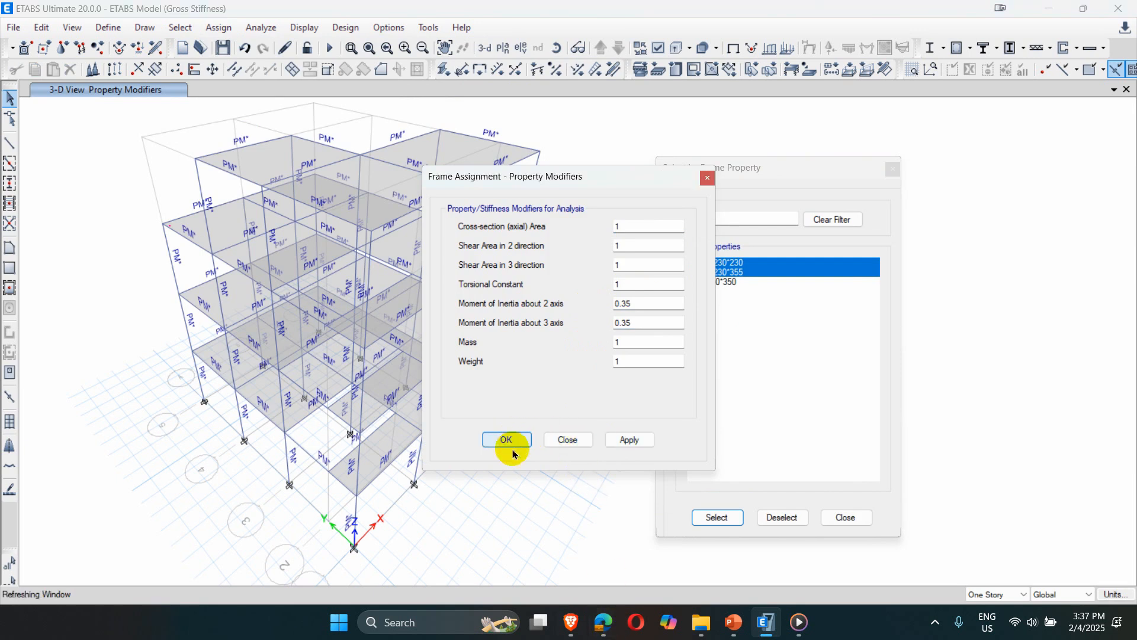
Switch to the NBC 105 PDF in the browser, examine the table of flexural and shear stiffness by component, and return to ETABS
{"action": "left_click", "coordinate": [603, 621]}
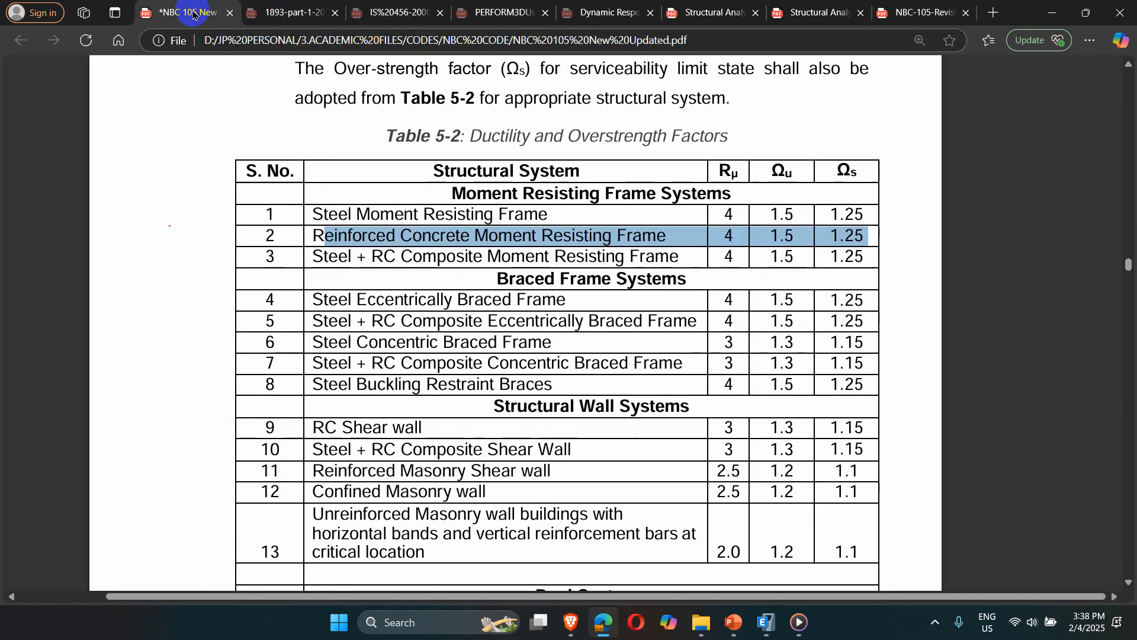
{"action": "left_click", "coordinate": [181, 13]}
{"action": "scroll", "coordinate": [580, 299], "scroll_direction": "up", "scroll_amount": 20}
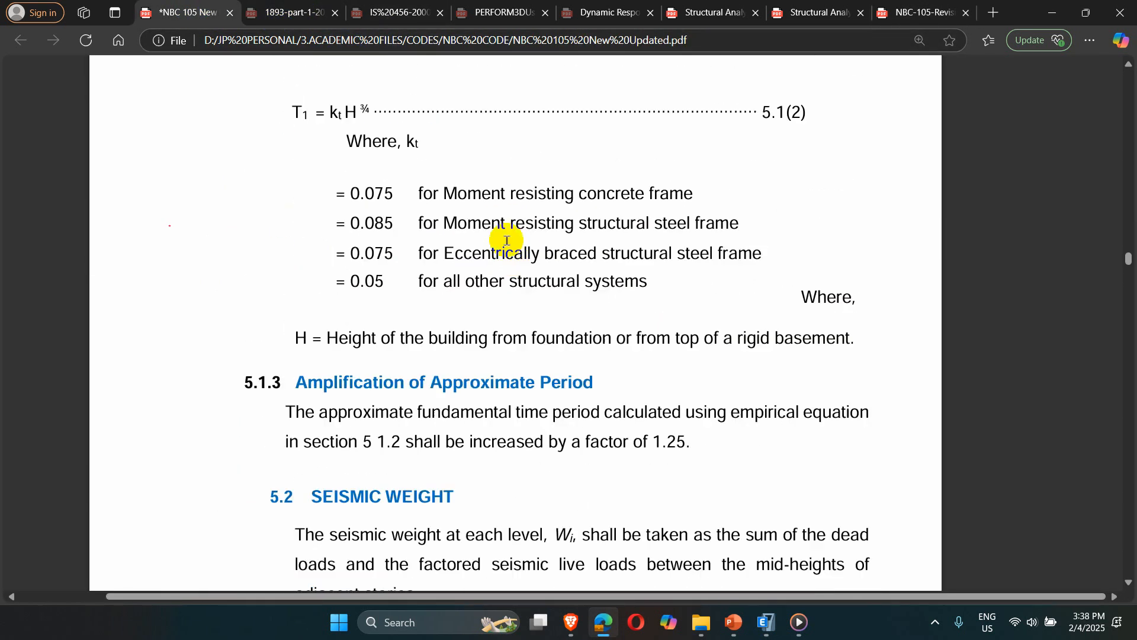
{"action": "scroll", "coordinate": [515, 256], "scroll_direction": "up", "scroll_amount": 20}
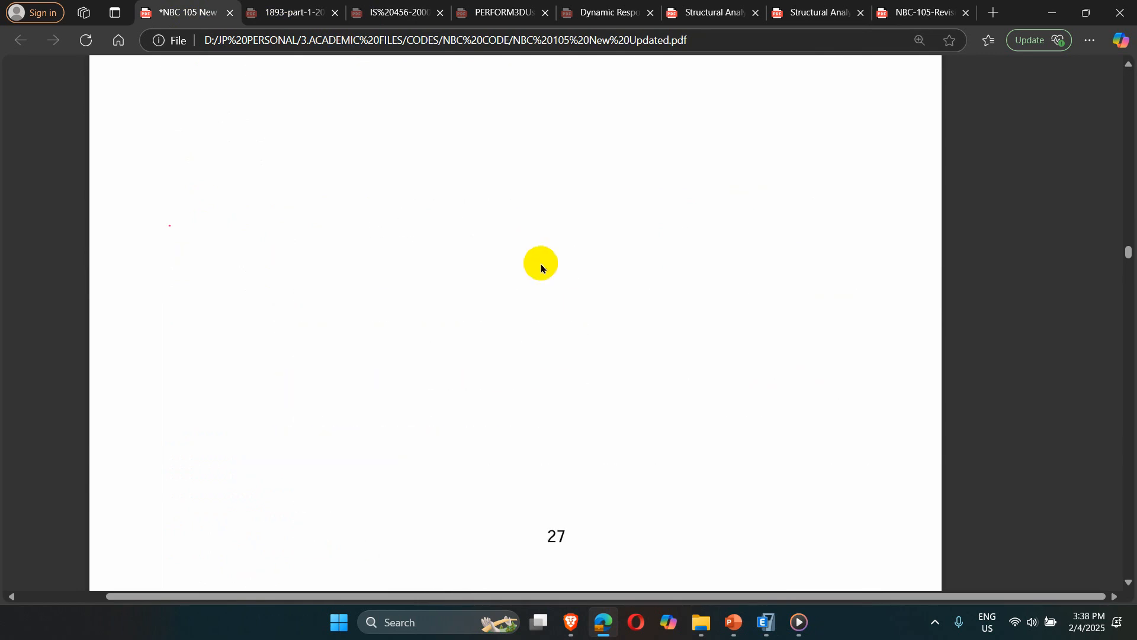
{"action": "scroll", "coordinate": [547, 236], "scroll_direction": "up", "scroll_amount": 20}
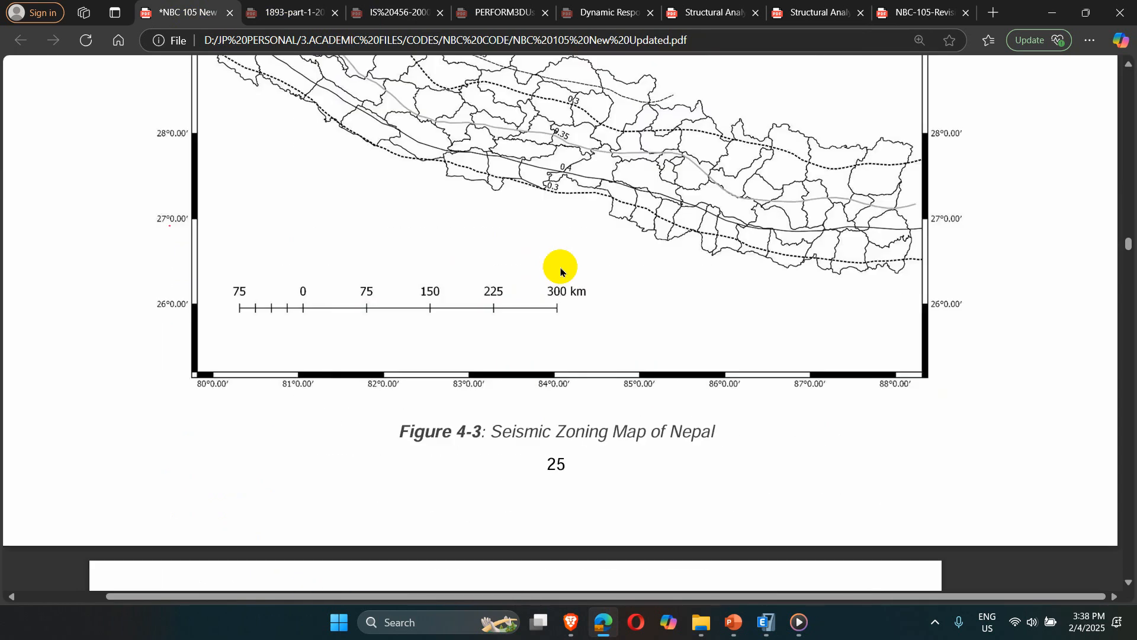
{"action": "scroll", "coordinate": [561, 285], "scroll_direction": "up", "scroll_amount": 15}
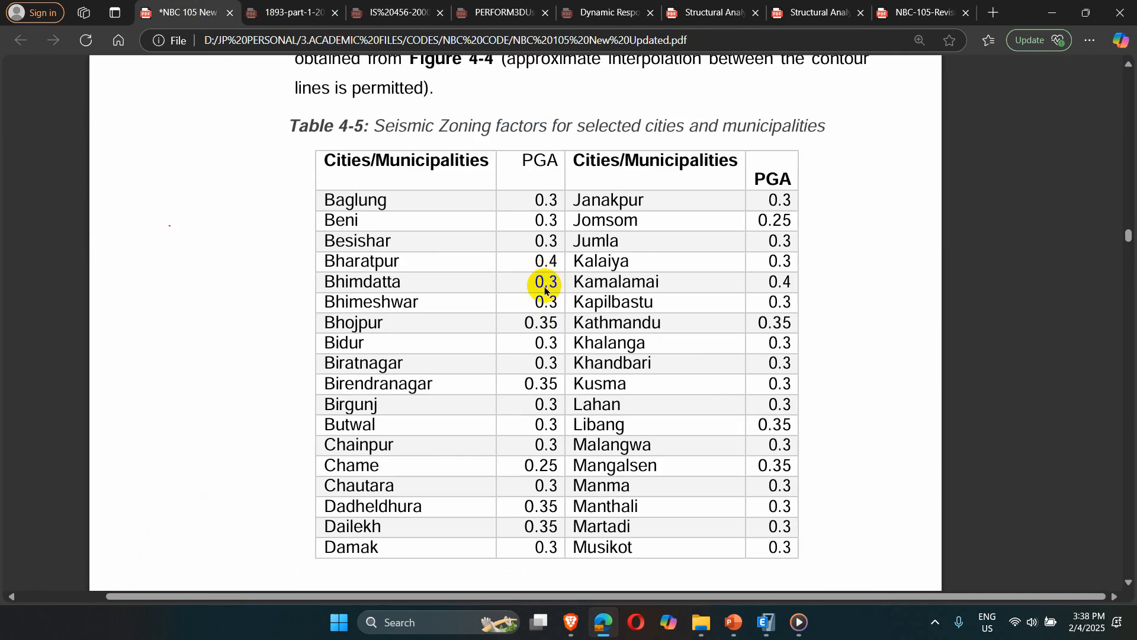
{"action": "scroll", "coordinate": [547, 290], "scroll_direction": "down", "scroll_amount": 3, "text": "ctrl"}
{"action": "scroll", "coordinate": [548, 290], "scroll_direction": "up", "scroll_amount": 15}
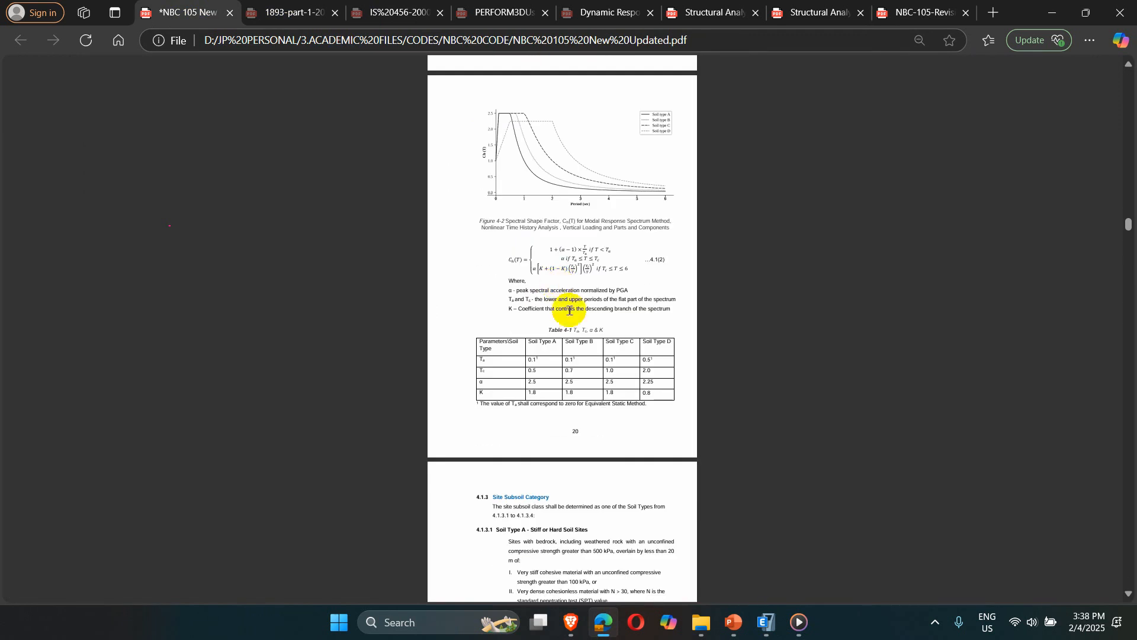
{"action": "scroll", "coordinate": [573, 298], "scroll_direction": "up", "scroll_amount": 15}
{"action": "scroll", "coordinate": [592, 195], "scroll_direction": "up", "scroll_amount": 5, "text": "ctrl"}
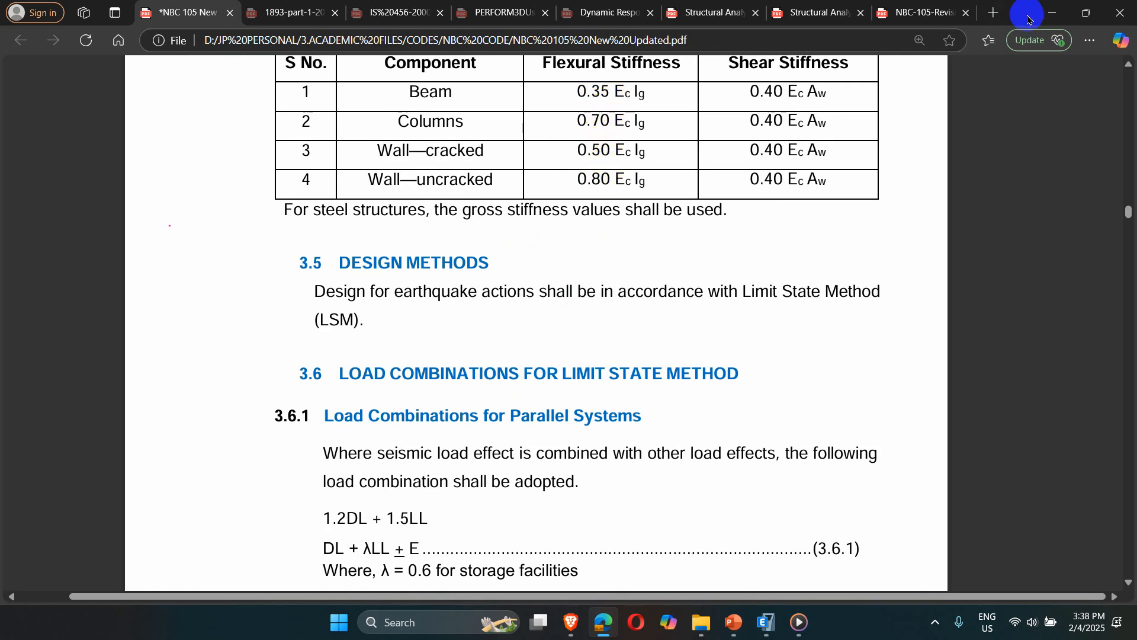
{"action": "left_click", "coordinate": [1050, 13]}
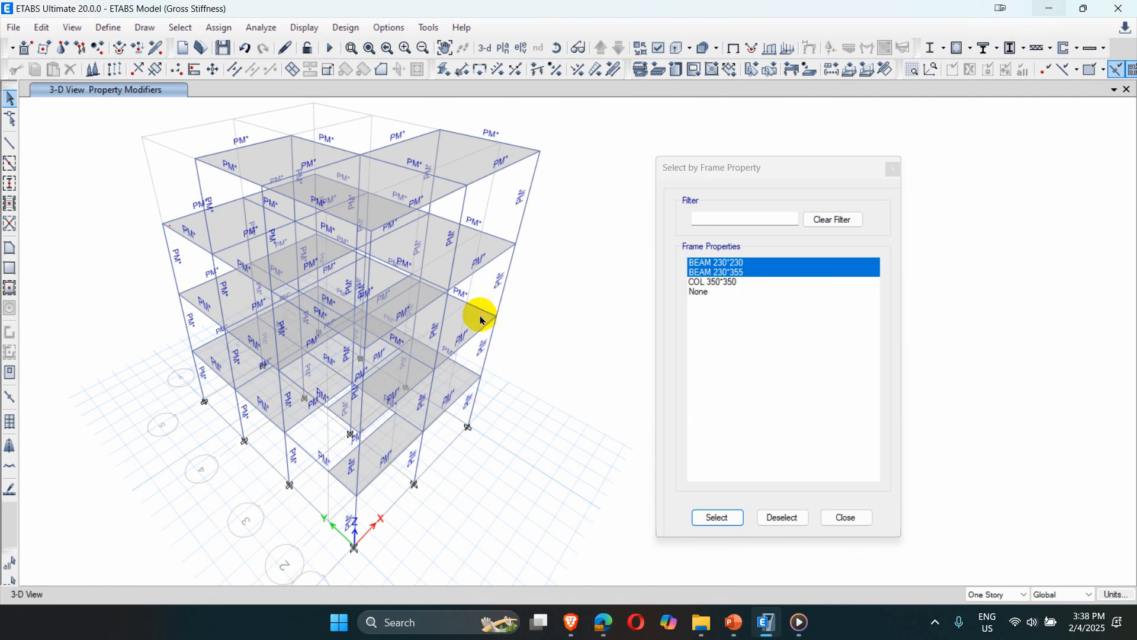
Examine the property modifier labels on the building's frames and close the frame property selection dialog
{"action": "scroll", "coordinate": [460, 166], "scroll_direction": "up", "scroll_amount": 5}
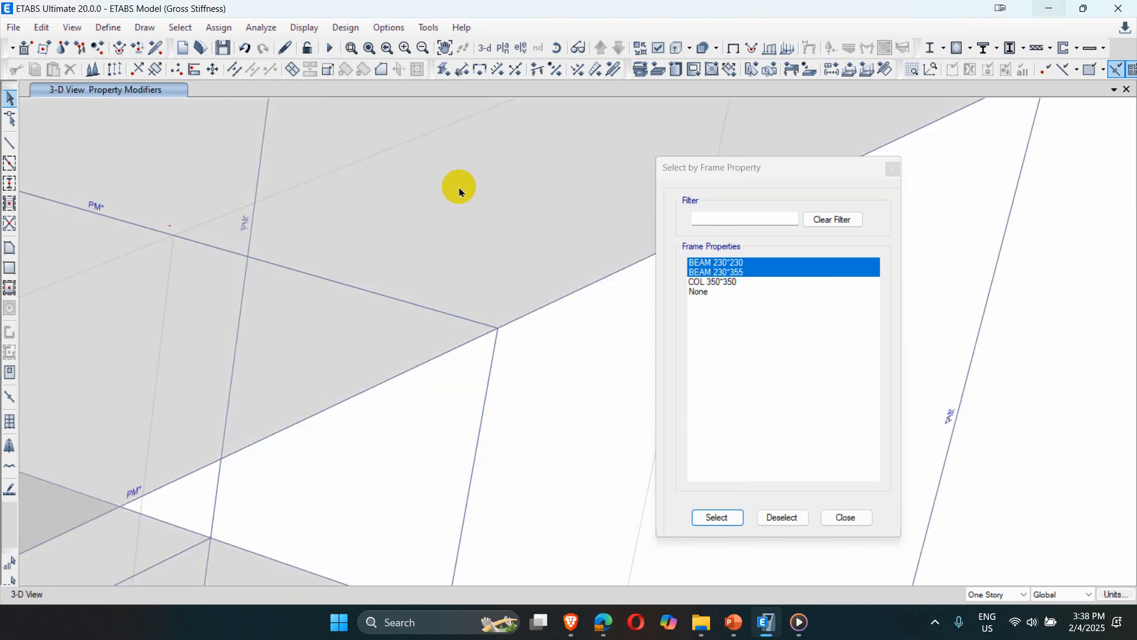
{"action": "scroll", "coordinate": [459, 191], "scroll_direction": "down", "scroll_amount": 5}
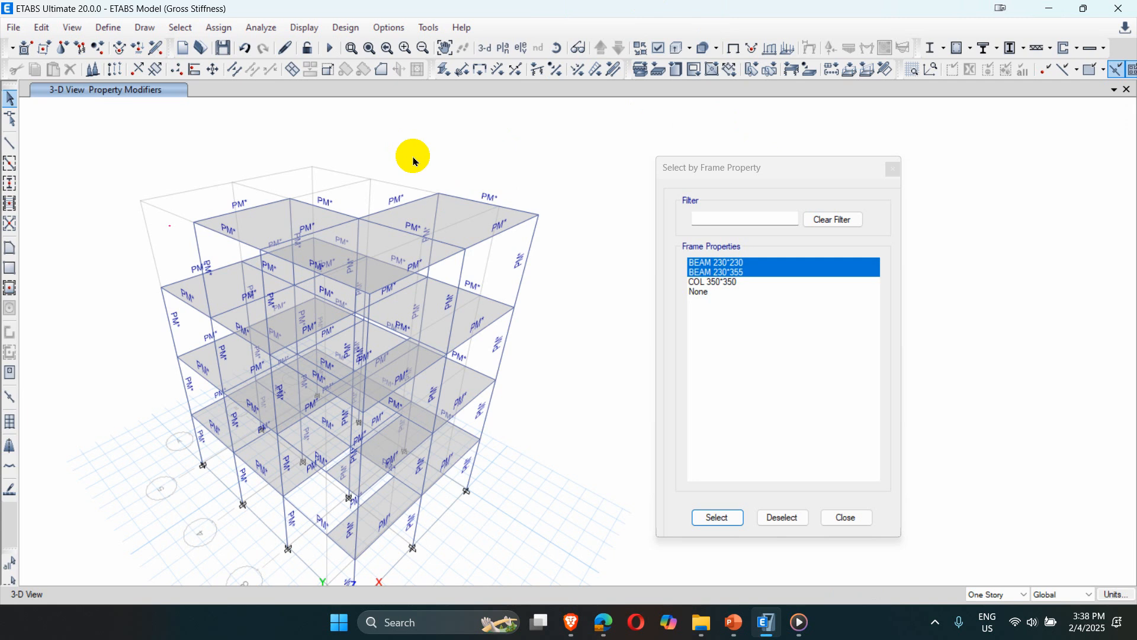
{"action": "left_click_drag", "start_coordinate": [749, 176], "coordinate": [661, 121]}
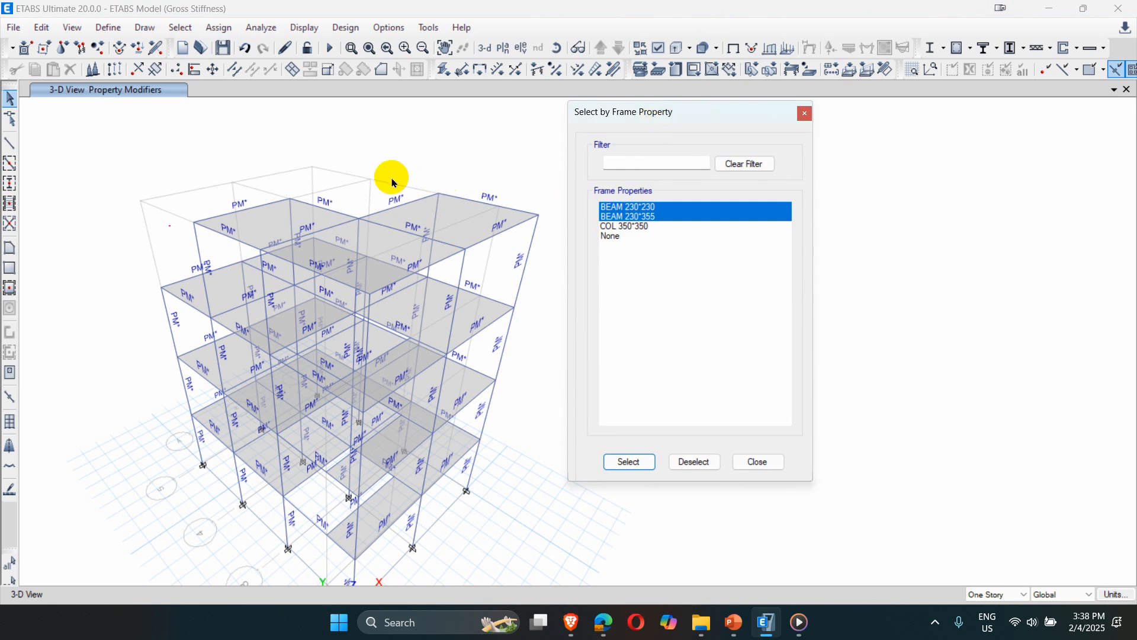
{"action": "left_click", "coordinate": [757, 461]}
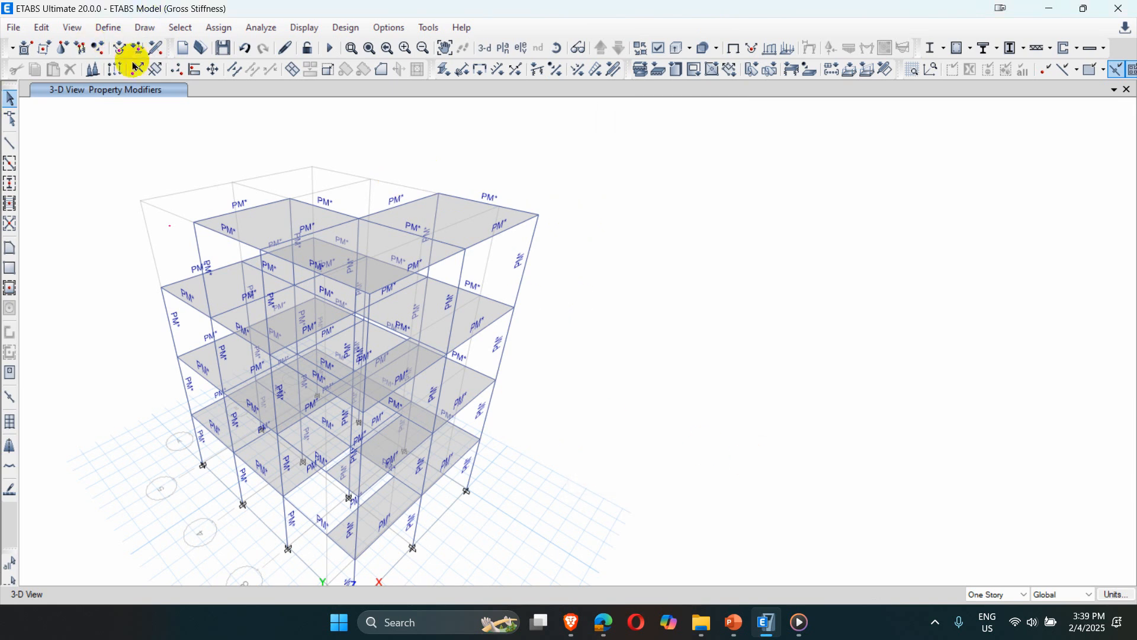
Reselect all BEAM 230*230 and BEAM 230*355 frames by section property
{"action": "left_click", "coordinate": [181, 28]}
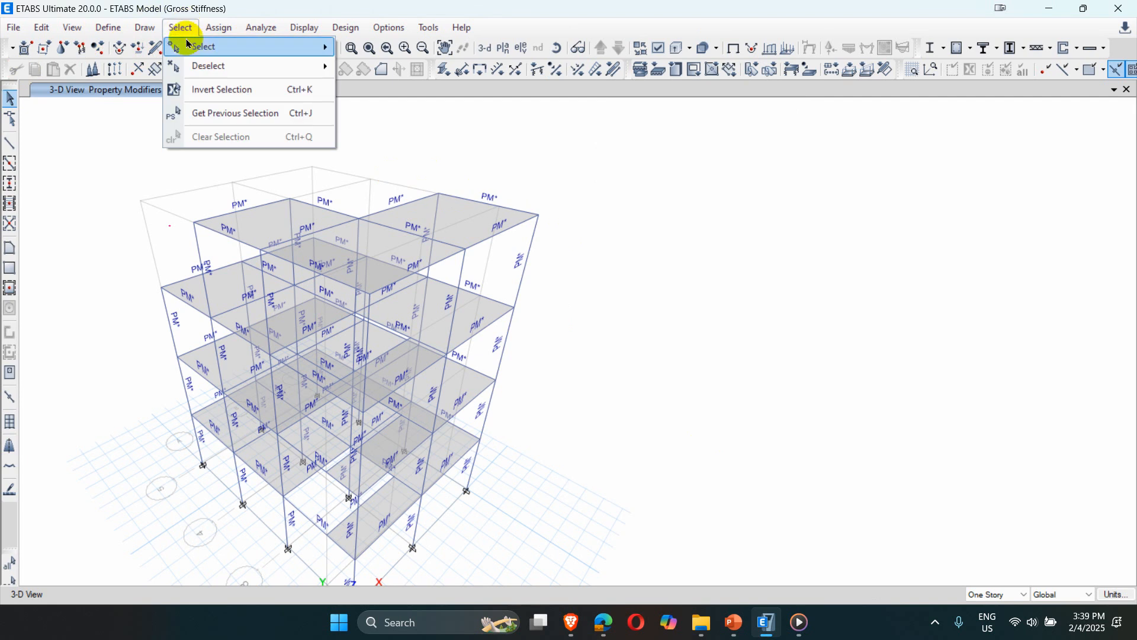
{"action": "mouse_move", "coordinate": [205, 46]}
{"action": "mouse_move", "coordinate": [426, 172]}
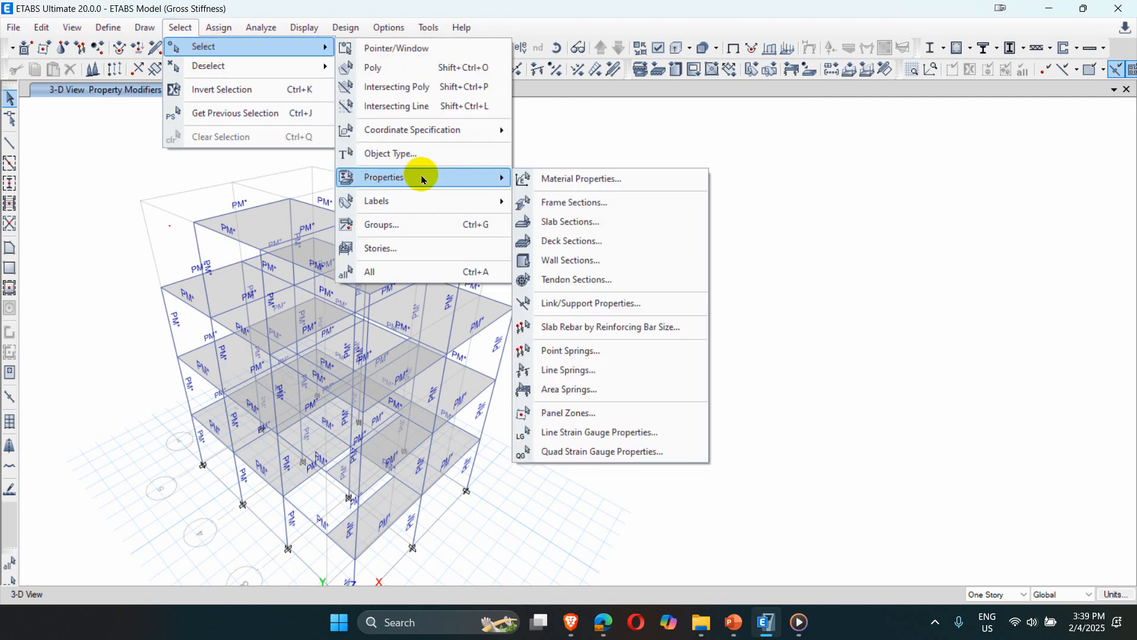
{"action": "left_click", "coordinate": [572, 202]}
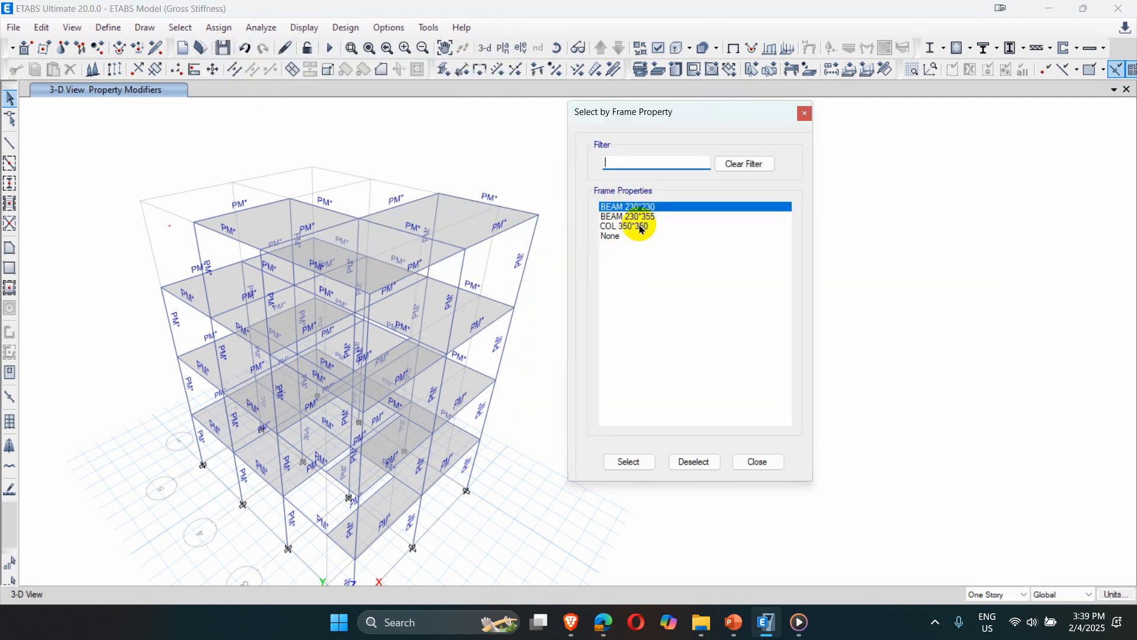
{"action": "left_click", "coordinate": [629, 216], "text": "ctrl"}
{"action": "left_click", "coordinate": [628, 462]}
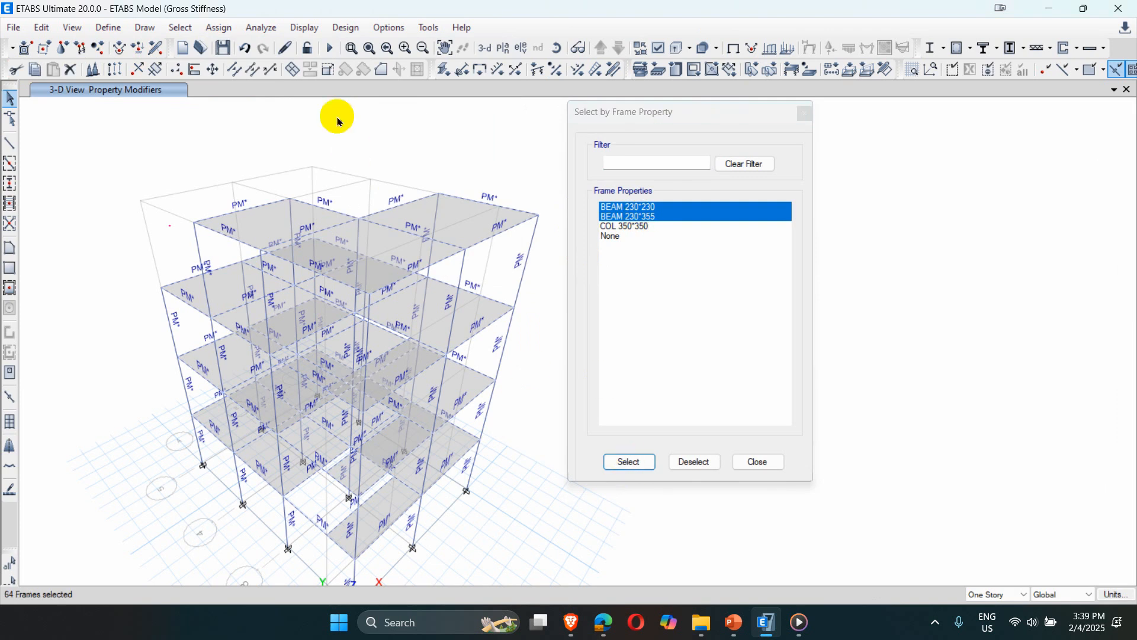
Reset every frame-assigned property modifier of the selected beams to 1
{"action": "left_click", "coordinate": [225, 27]}
{"action": "mouse_move", "coordinate": [224, 66]}
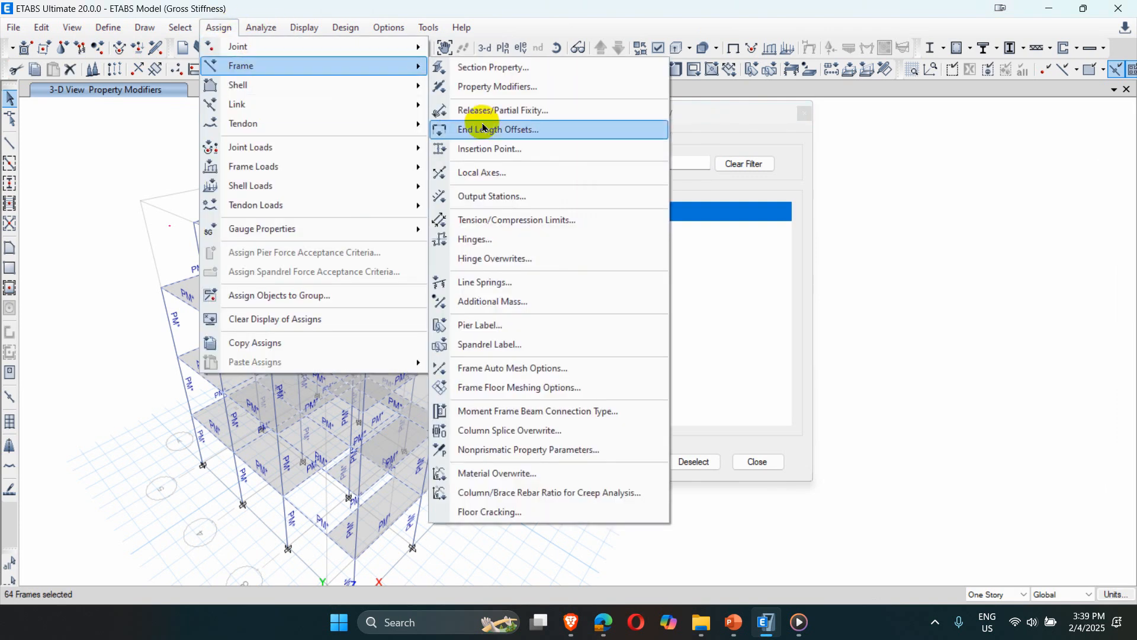
{"action": "left_click", "coordinate": [506, 128]}
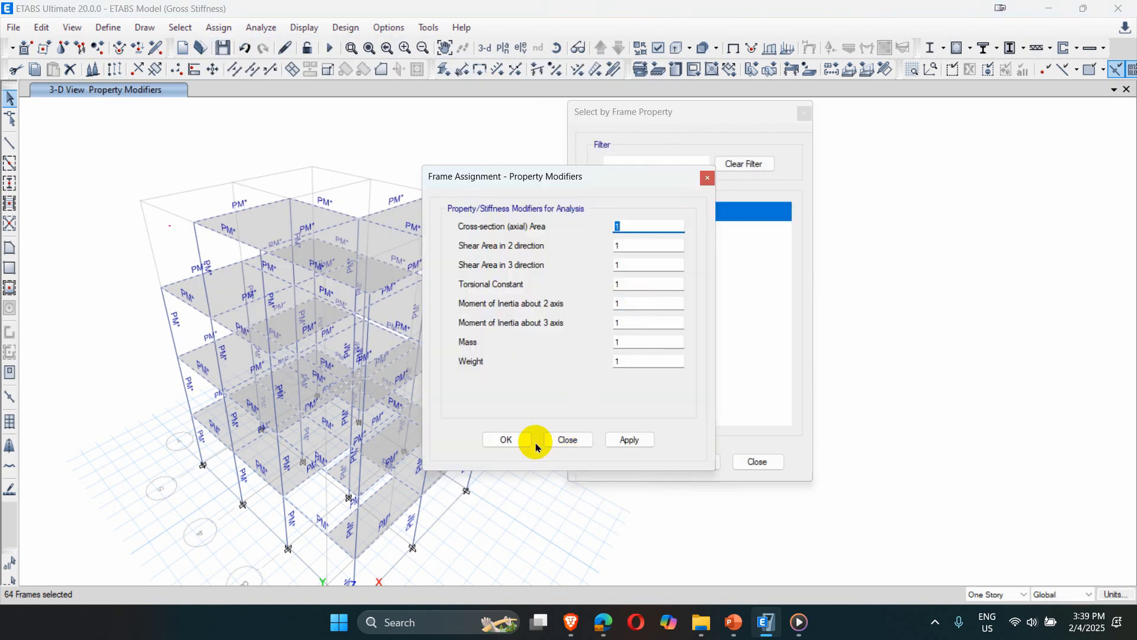
{"action": "left_click", "coordinate": [630, 440]}
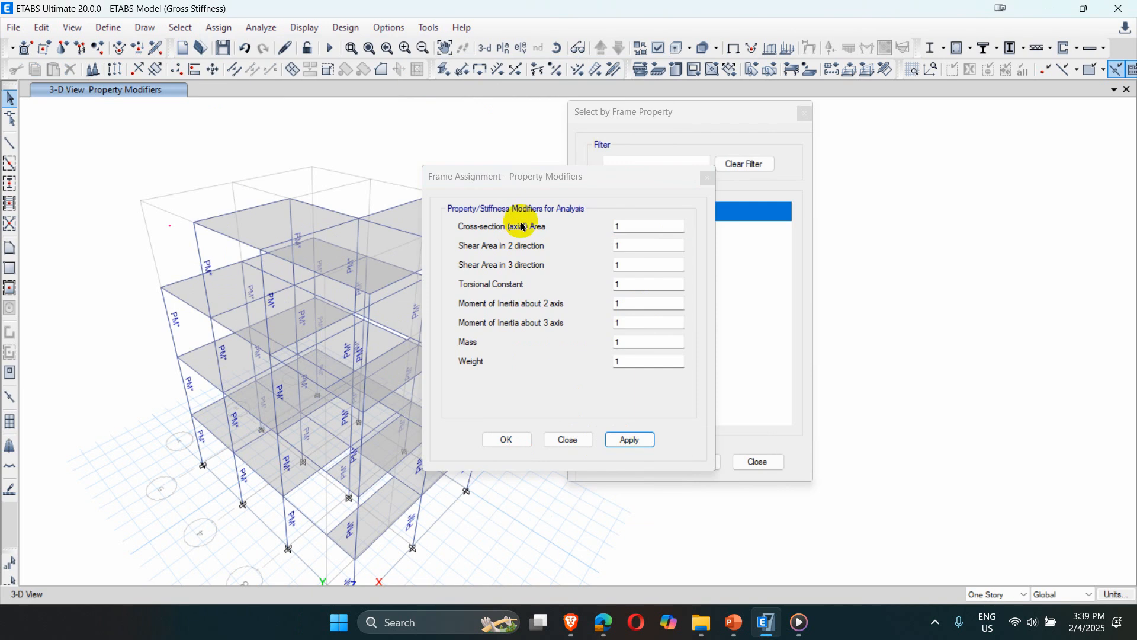
Select all COL 350*350 columns, reset their frame-assigned property modifiers to 1, and close both dialogs
{"action": "left_click_drag", "start_coordinate": [500, 177], "coordinate": [828, 220]}
{"action": "left_click", "coordinate": [626, 226]}
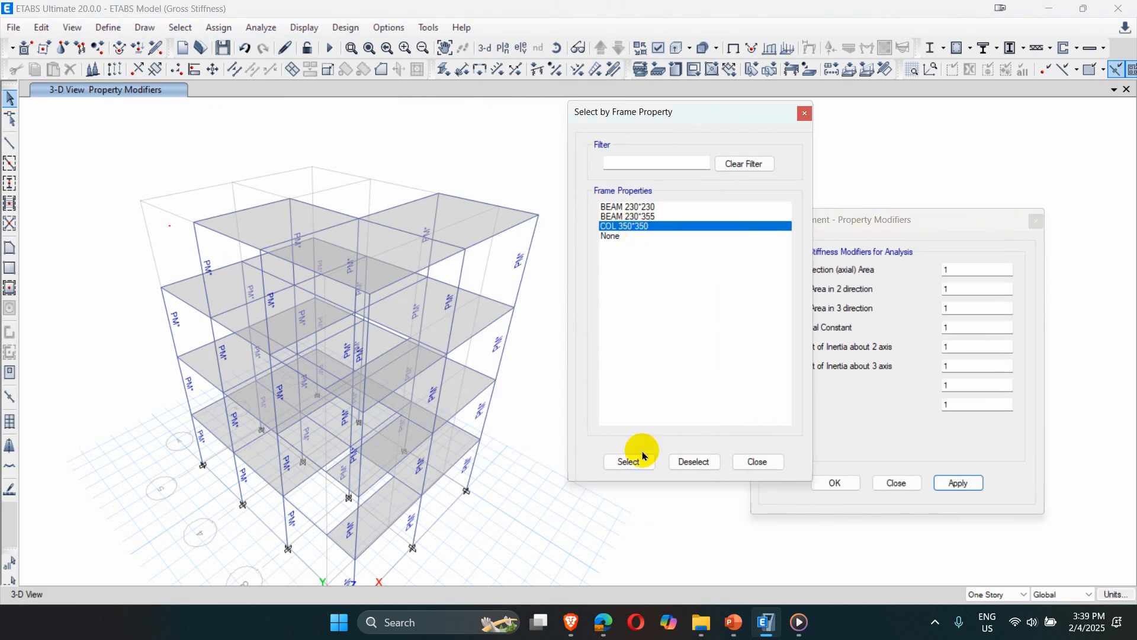
{"action": "left_click", "coordinate": [629, 461]}
{"action": "left_click", "coordinate": [948, 483]}
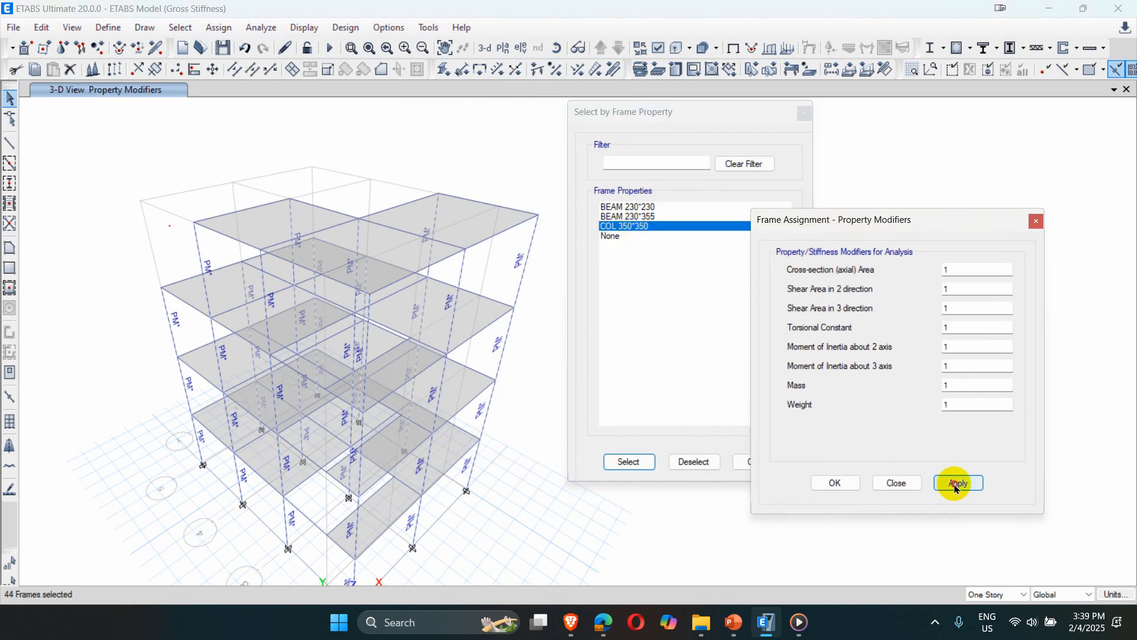
{"action": "left_click", "coordinate": [897, 482]}
{"action": "left_click", "coordinate": [758, 462]}
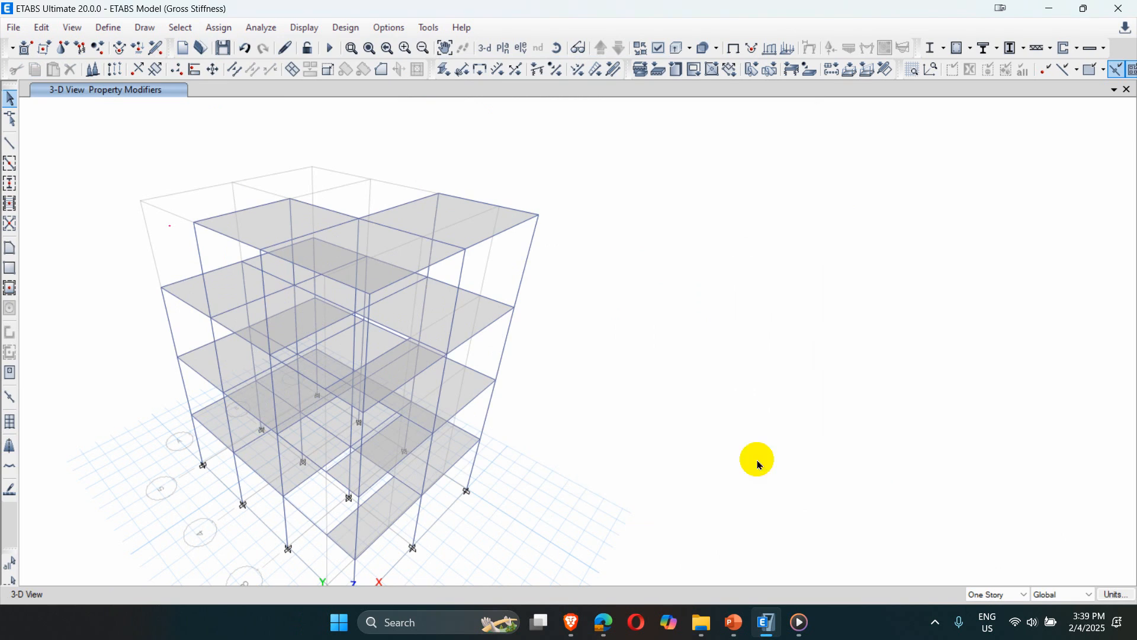
Review the defined load patterns, including the seismic pattern EQX_NBC_ULS, and close the load pattern definitions
{"action": "left_click", "coordinate": [110, 27]}
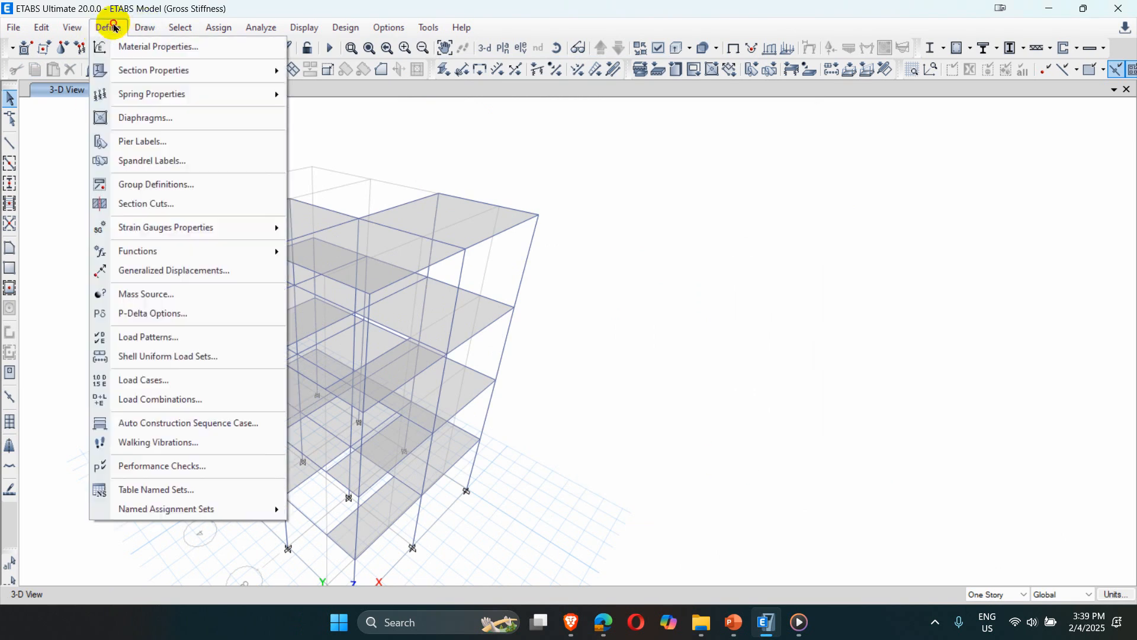
{"action": "left_click", "coordinate": [115, 336]}
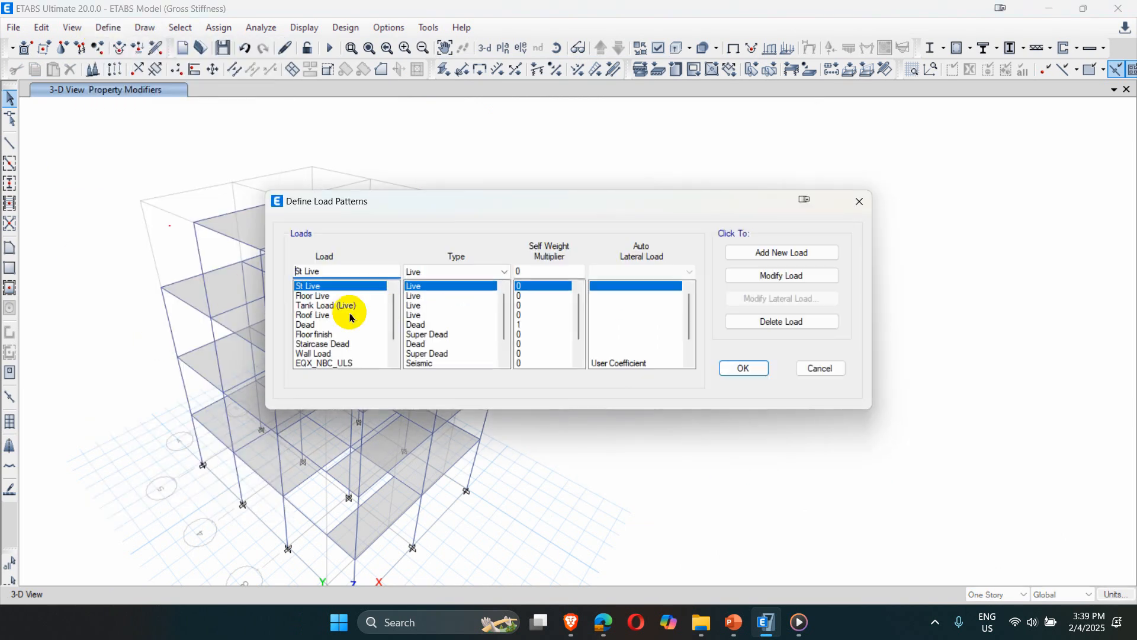
{"action": "scroll", "coordinate": [347, 326], "scroll_direction": "down", "scroll_amount": 1}
{"action": "left_click", "coordinate": [338, 334]}
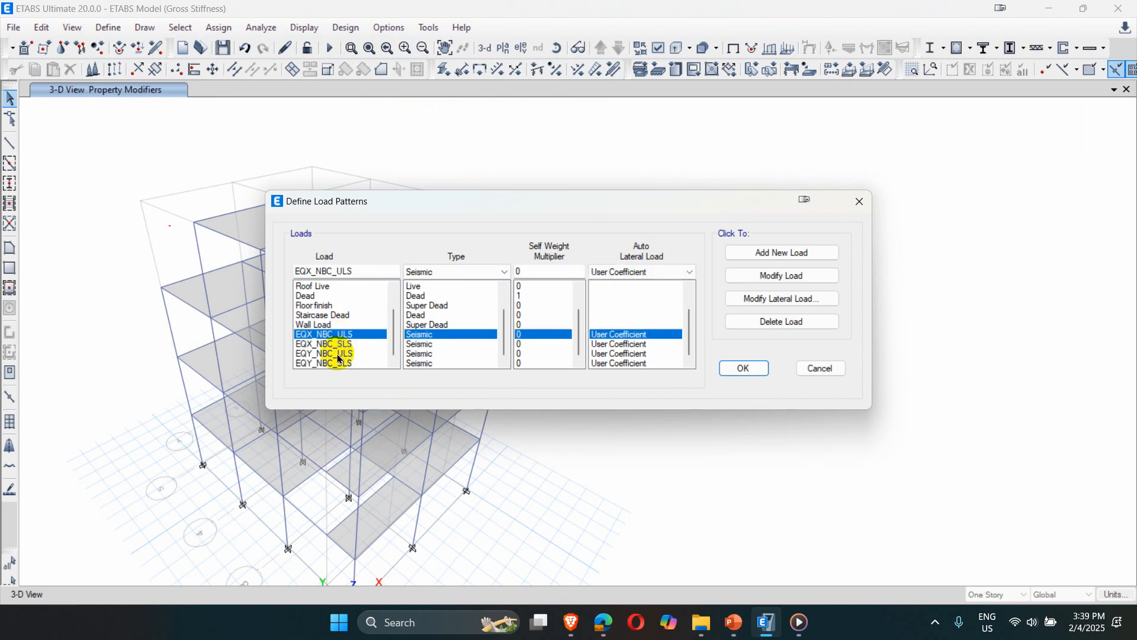
{"action": "left_click", "coordinate": [750, 367]}
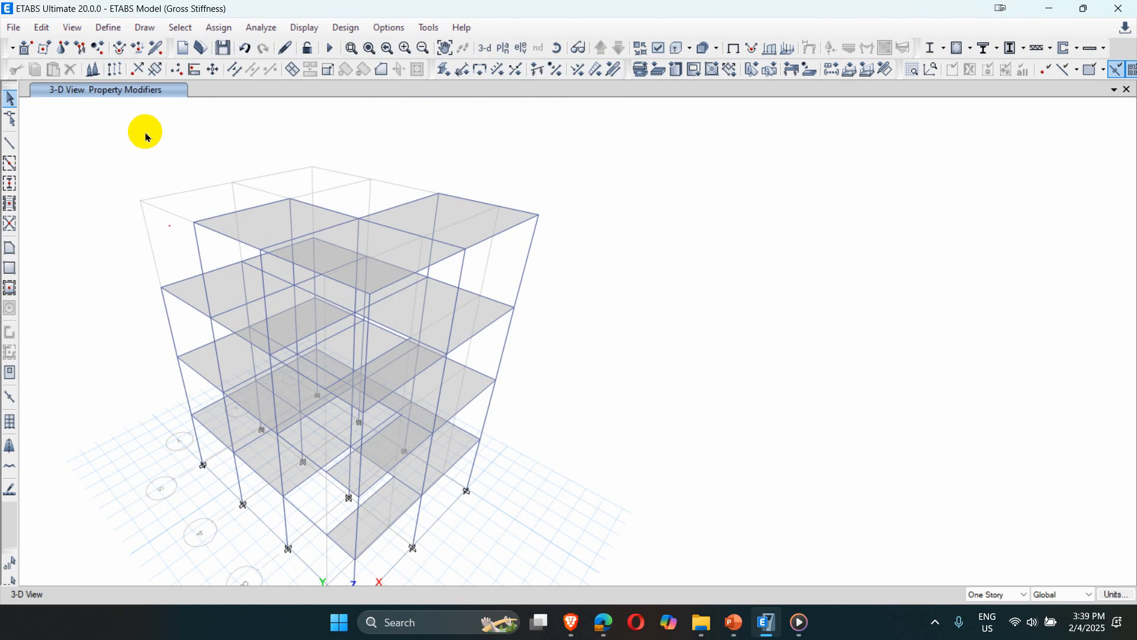
Save a copy of the model as ETABS Model (Stiffness Modifier) in the ETABS Model folder
{"action": "left_click", "coordinate": [13, 27]}
{"action": "left_click", "coordinate": [46, 125]}
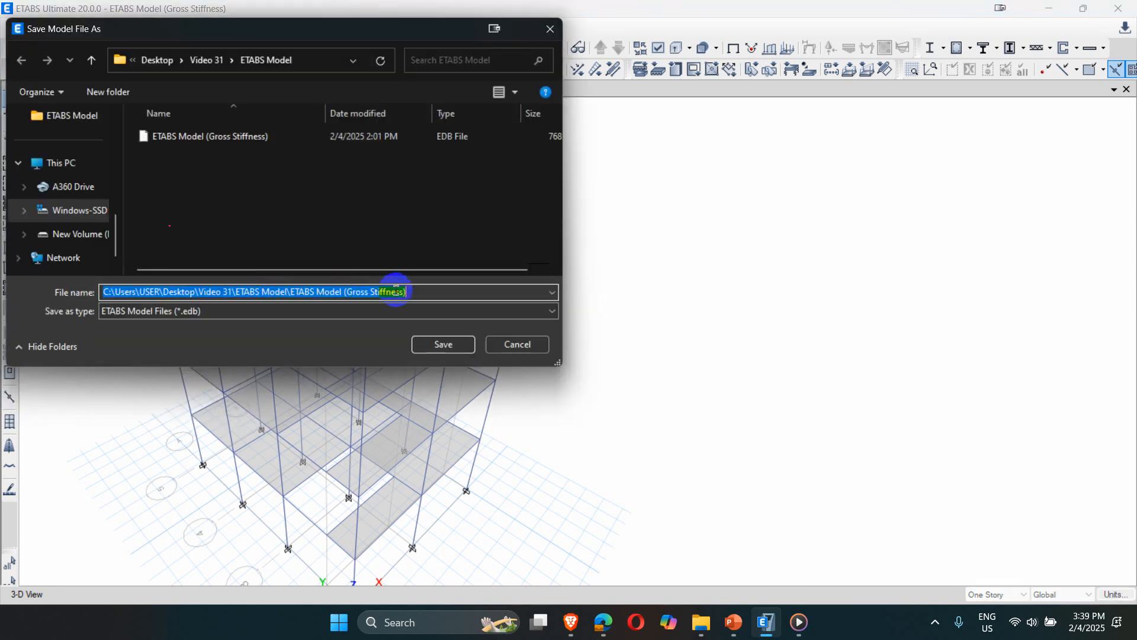
{"action": "left_click", "coordinate": [371, 292]}
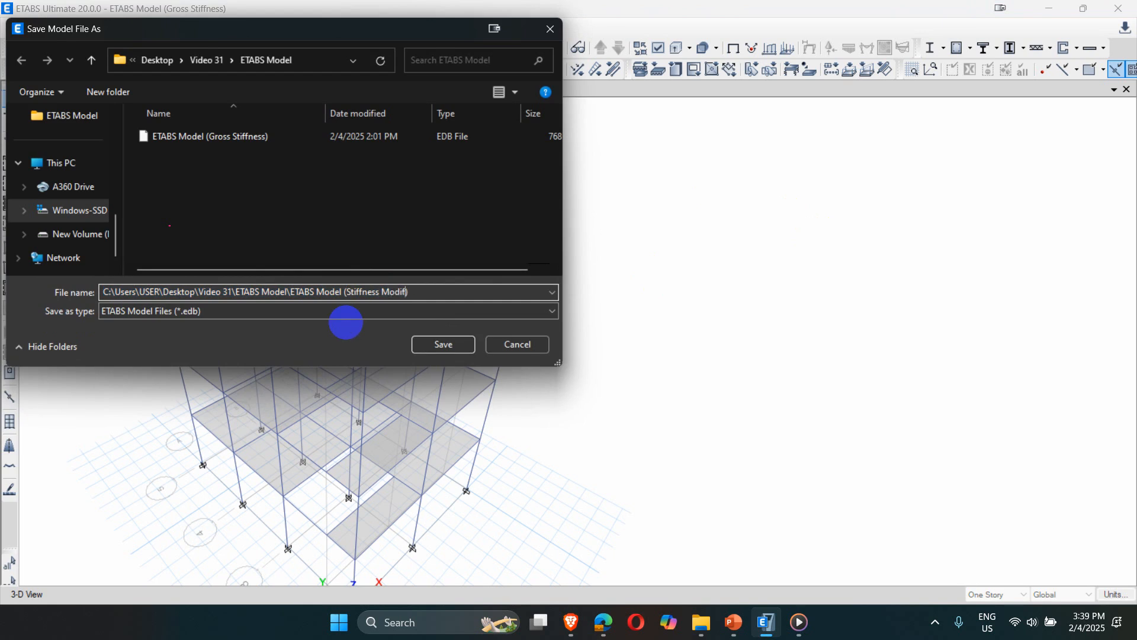
{"action": "type", "text": "ier"}
{"action": "key", "text": "Return"}
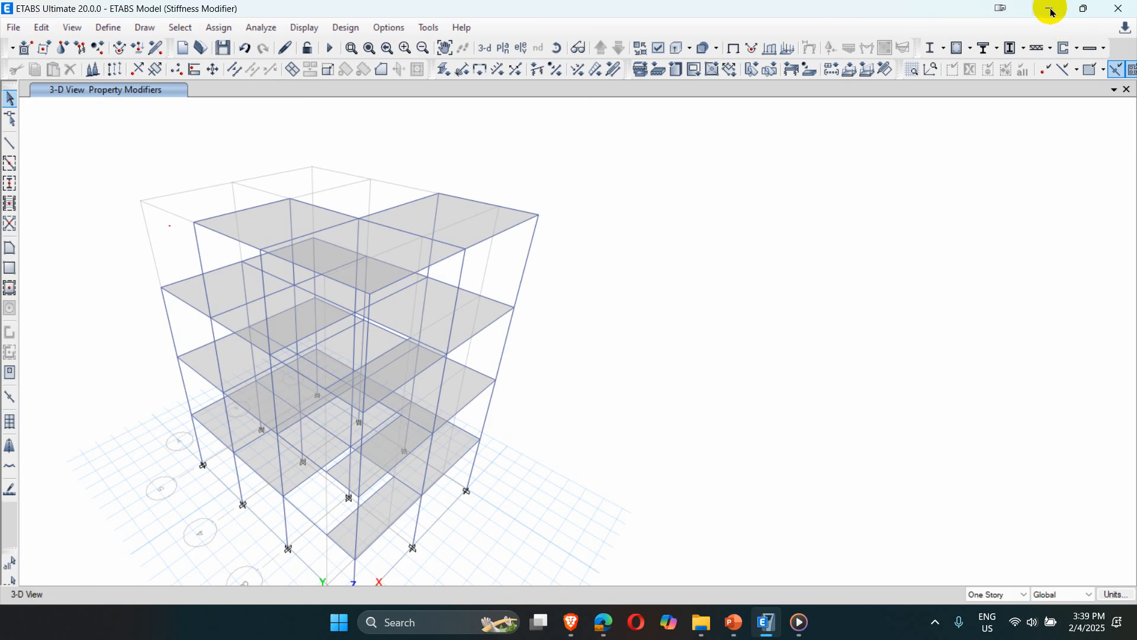
Switch to File Explorer, open the ETABS Model folder inside Video 31, and filter its contents to EDB files
{"action": "left_click", "coordinate": [1052, 12]}
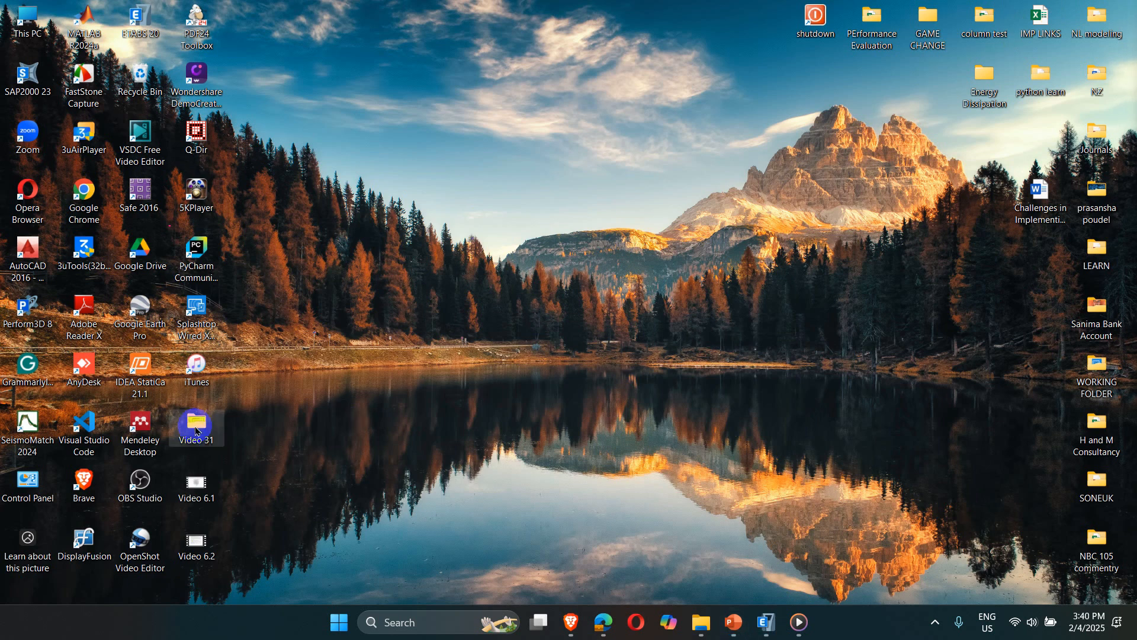
{"action": "double_click", "coordinate": [197, 431]}
{"action": "left_click", "coordinate": [195, 151]}
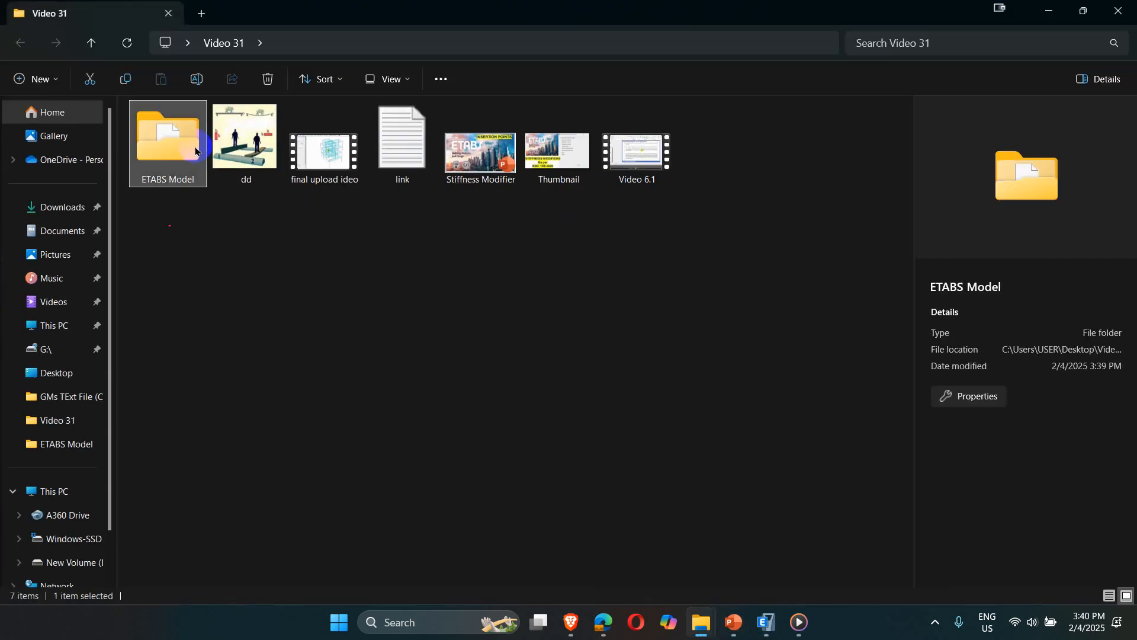
{"action": "double_click", "coordinate": [195, 152]}
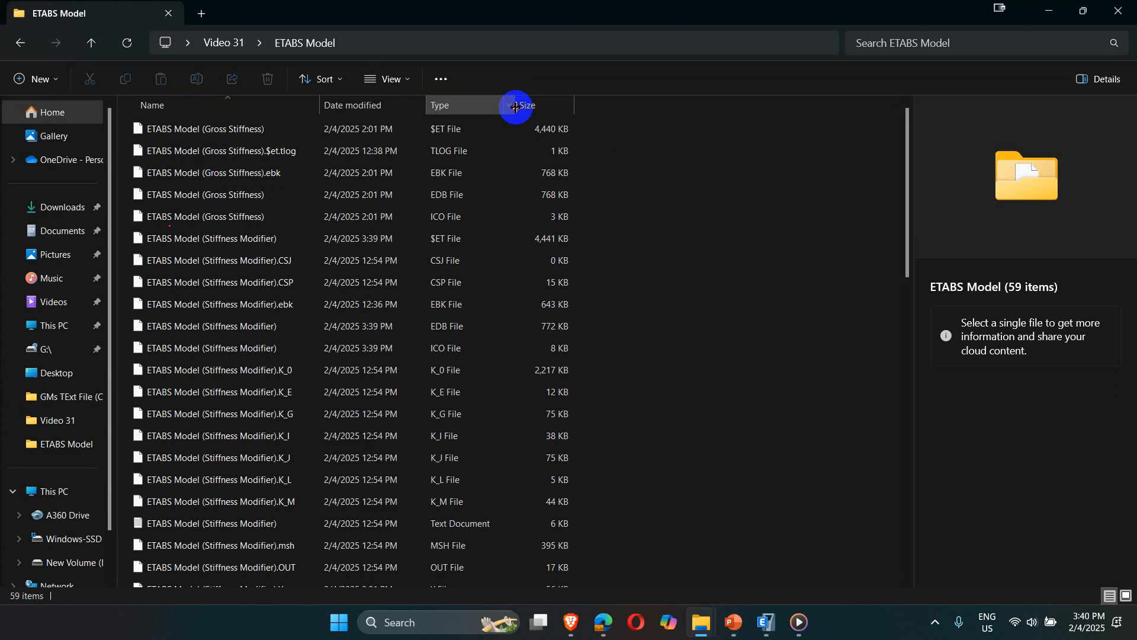
{"action": "left_click", "coordinate": [511, 109]}
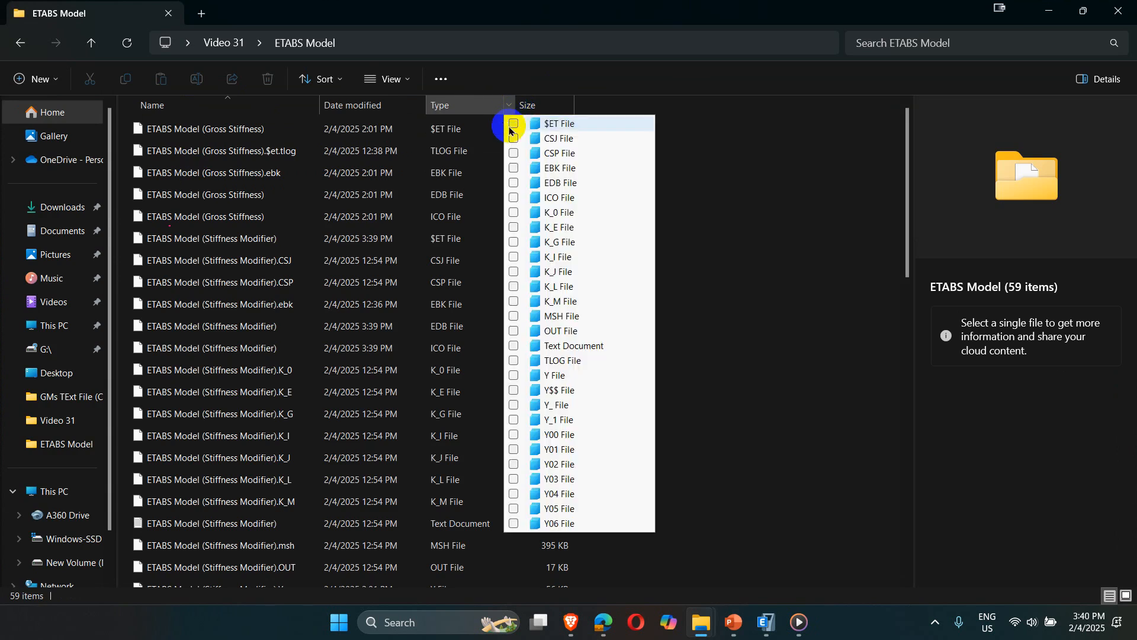
{"action": "left_click", "coordinate": [513, 182]}
{"action": "left_click", "coordinate": [244, 215]}
Open the ETABS Model (Gross Stiffness) EDB file in ETABS
{"action": "double_click", "coordinate": [200, 128]}
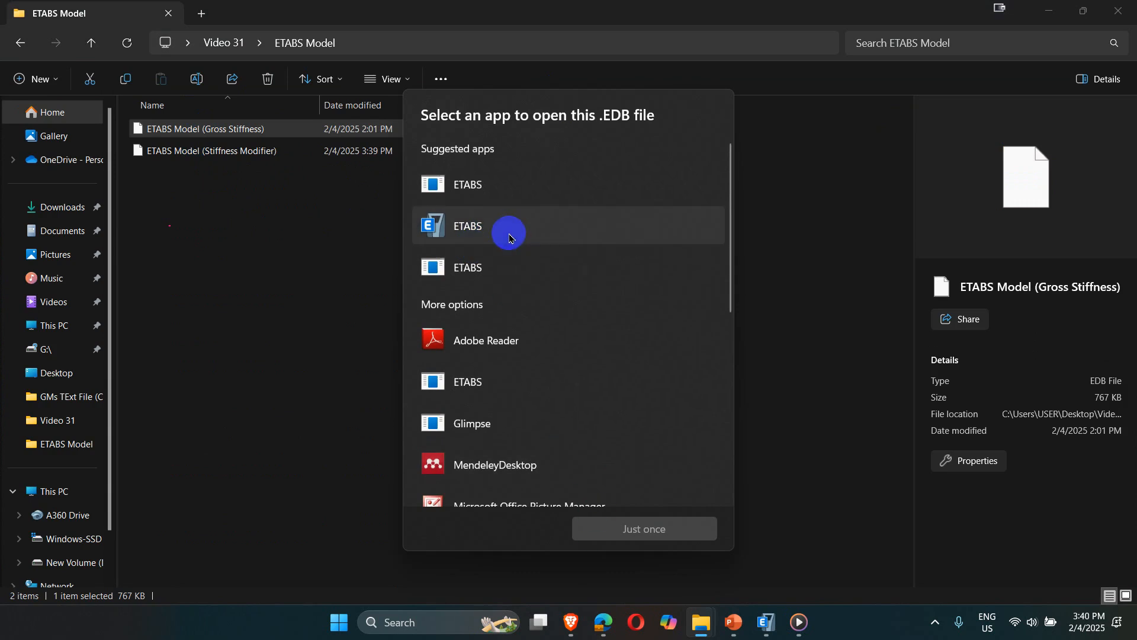
{"action": "left_click", "coordinate": [510, 230]}
{"action": "left_click", "coordinate": [622, 527]}
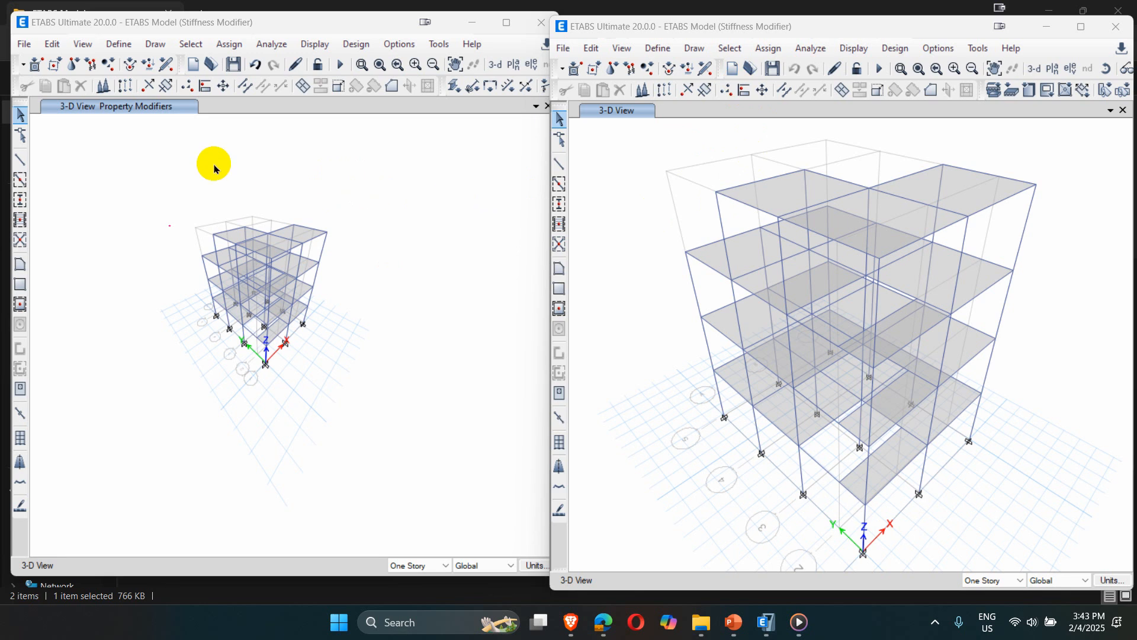
Load ETABS Model (Gross Stiffness) in the window showing the property modifiers view and display it in 3-D
{"action": "left_click", "coordinate": [25, 45]}
{"action": "left_click", "coordinate": [25, 45]}
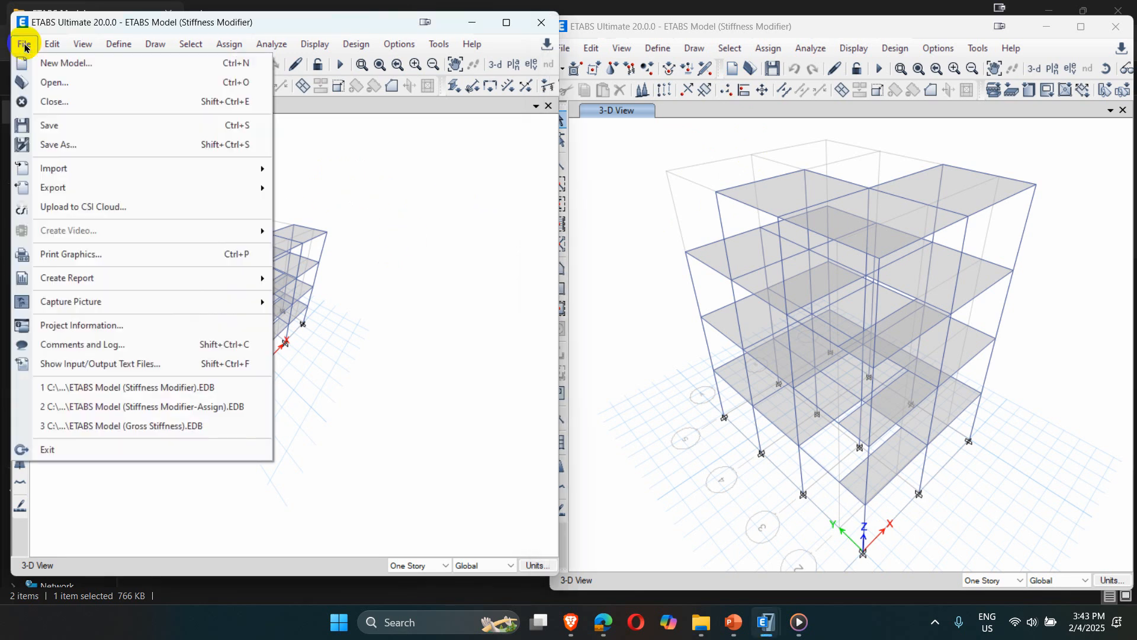
{"action": "left_click", "coordinate": [47, 79]}
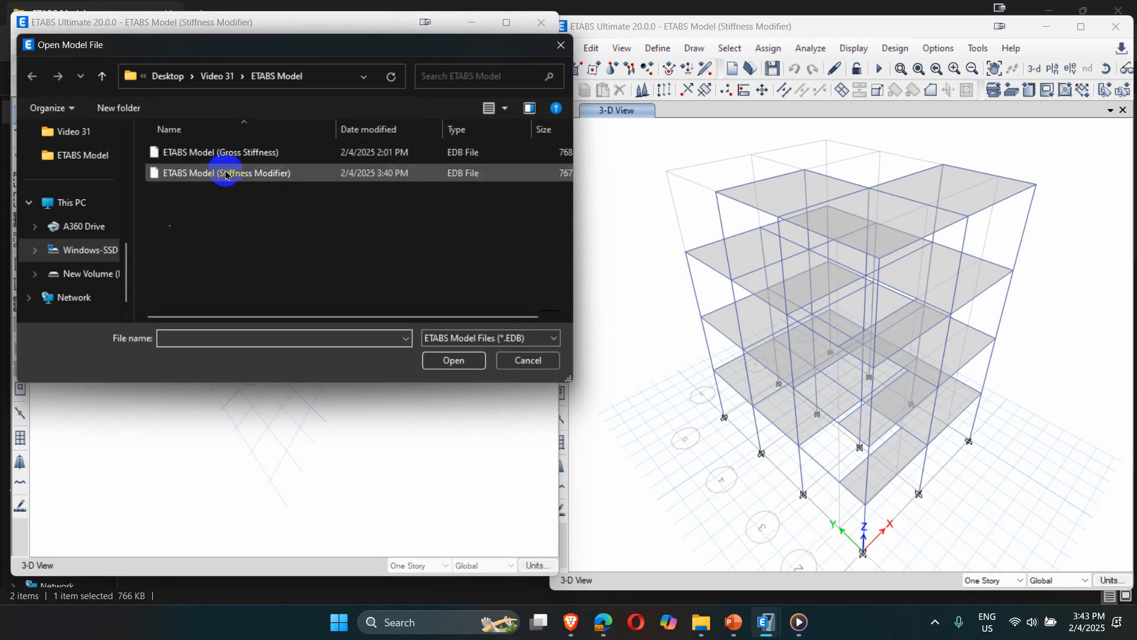
{"action": "left_click", "coordinate": [460, 368]}
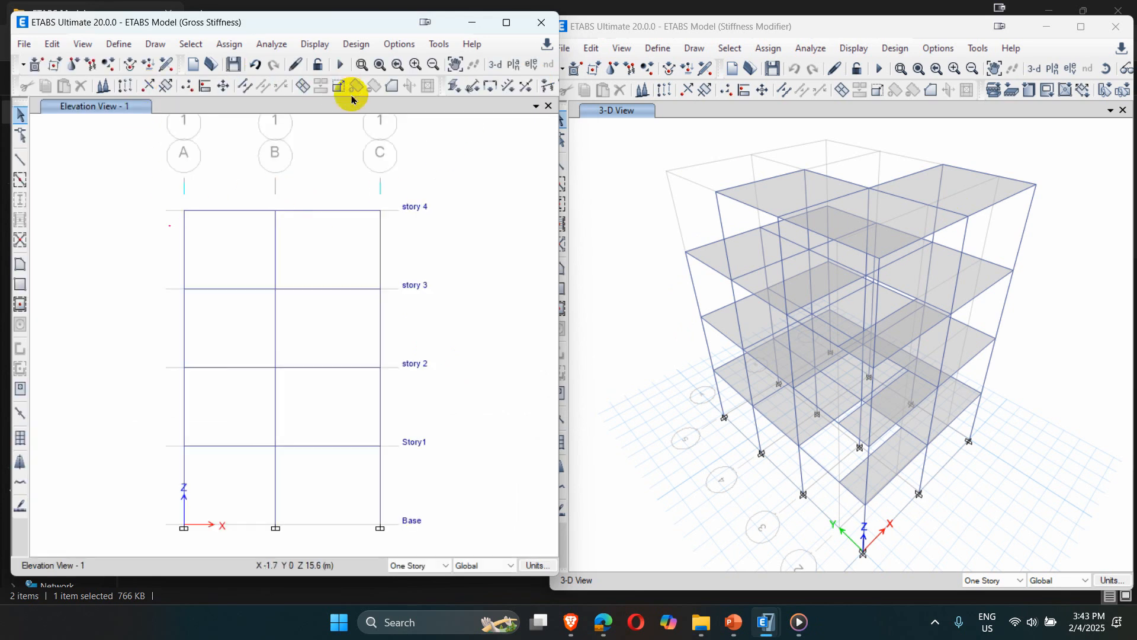
{"action": "left_click", "coordinate": [496, 64]}
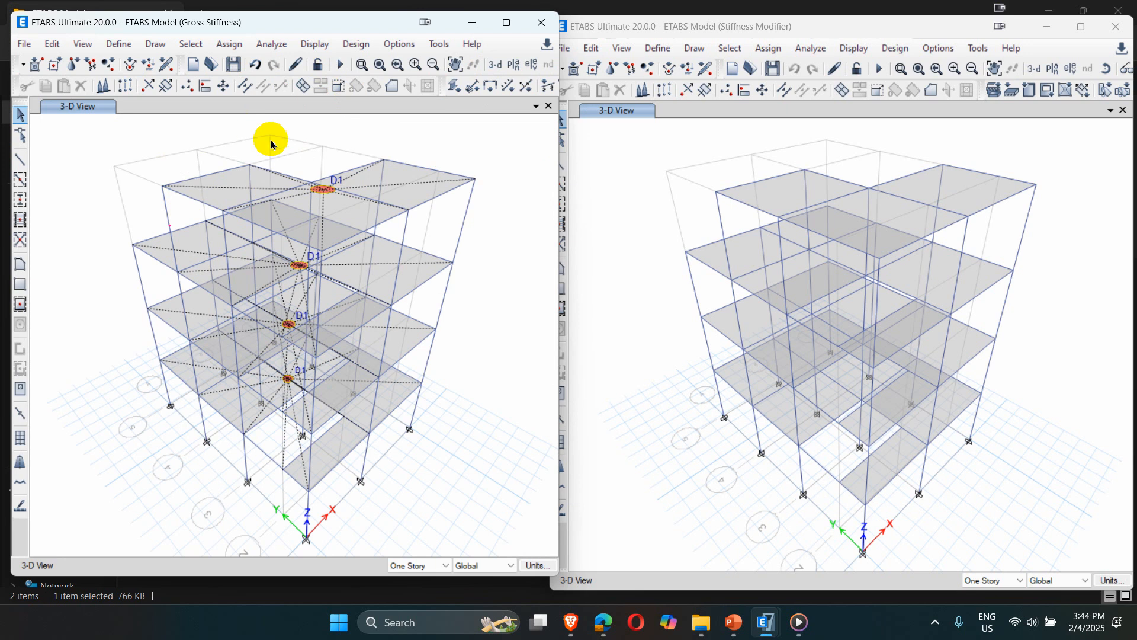
{"action": "left_click", "coordinate": [640, 193]}
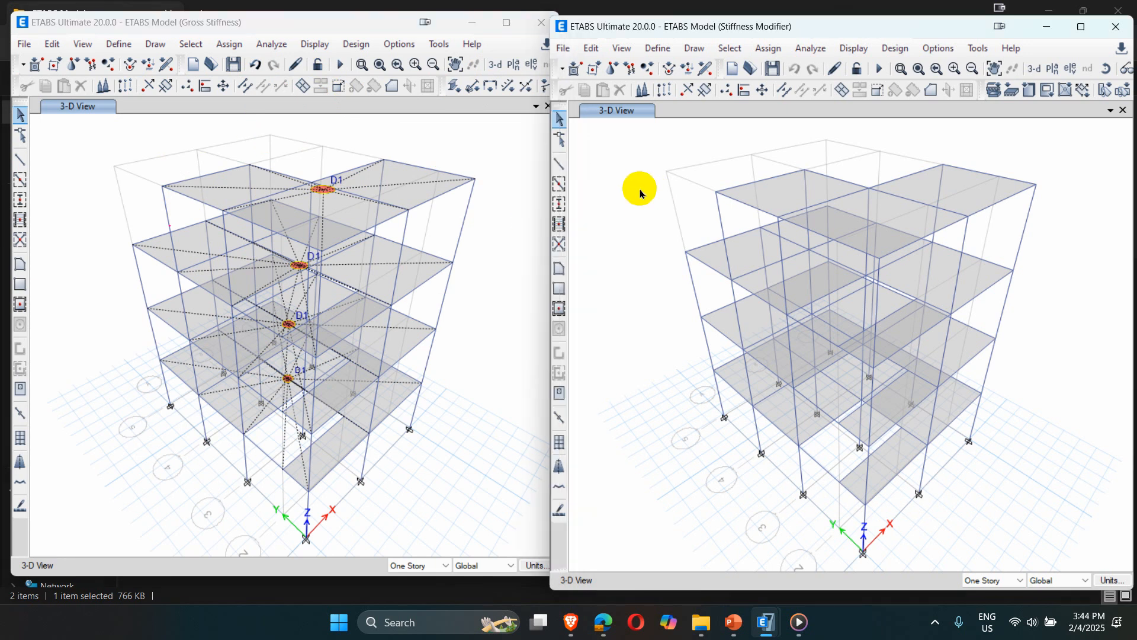
{"action": "left_click", "coordinate": [93, 147]}
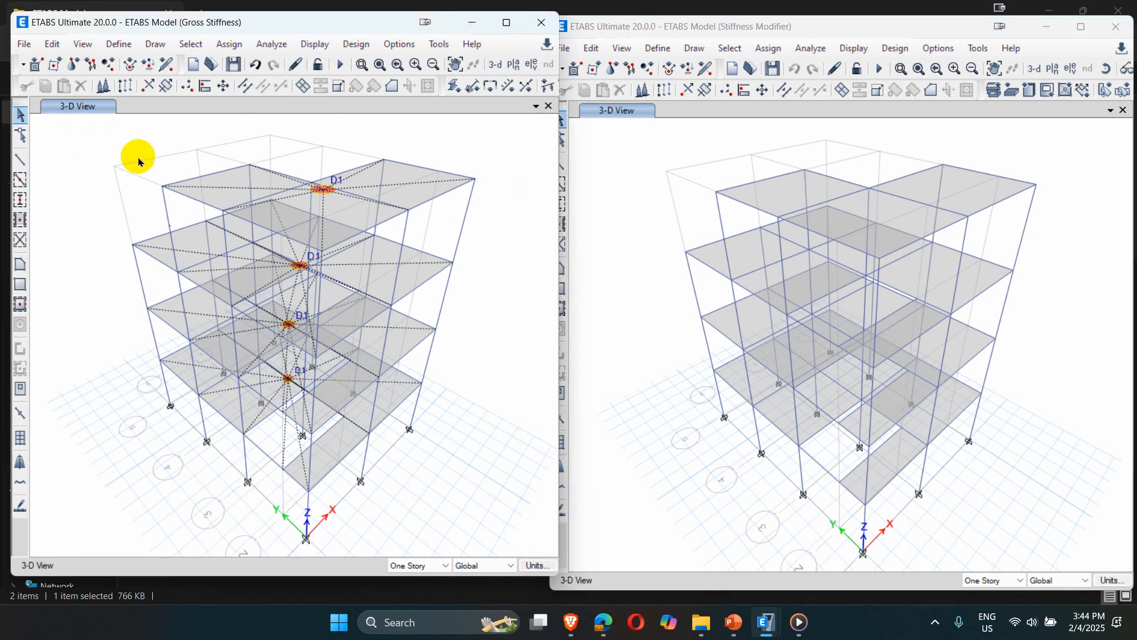
{"action": "left_click", "coordinate": [188, 45]}
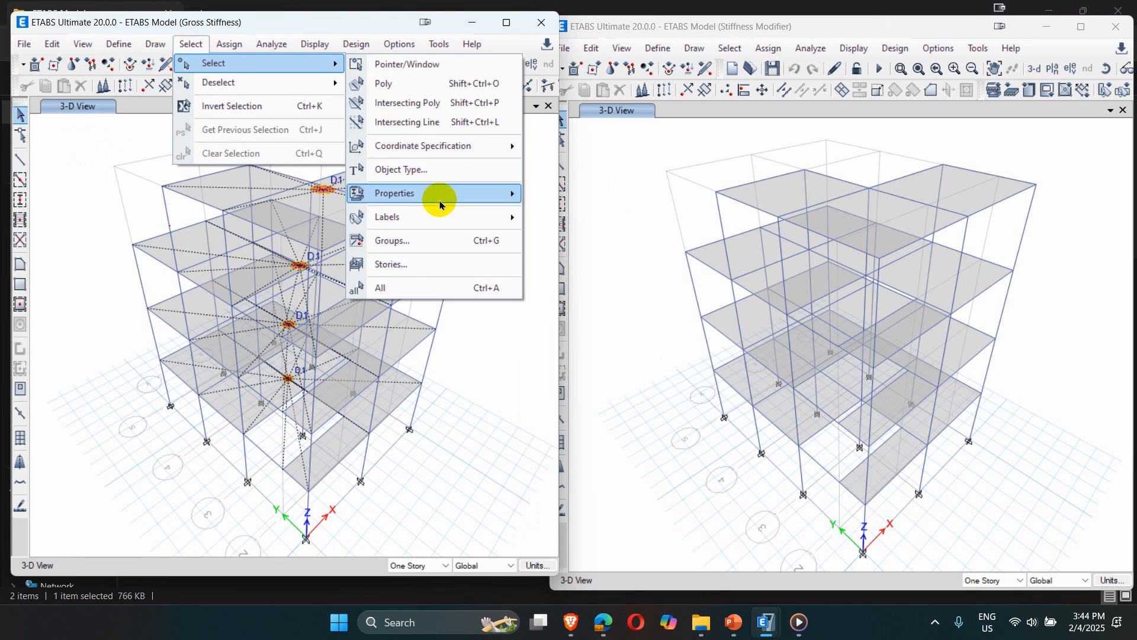
{"action": "mouse_move", "coordinate": [438, 198]}
{"action": "left_click", "coordinate": [587, 219]}
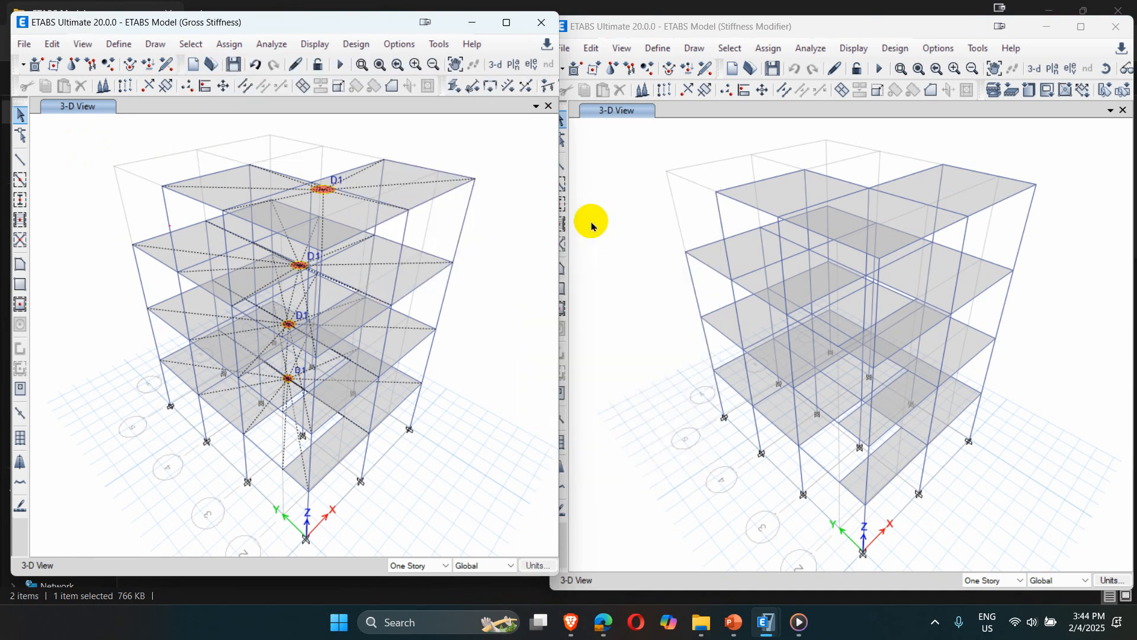
{"action": "key", "text": "Escape"}
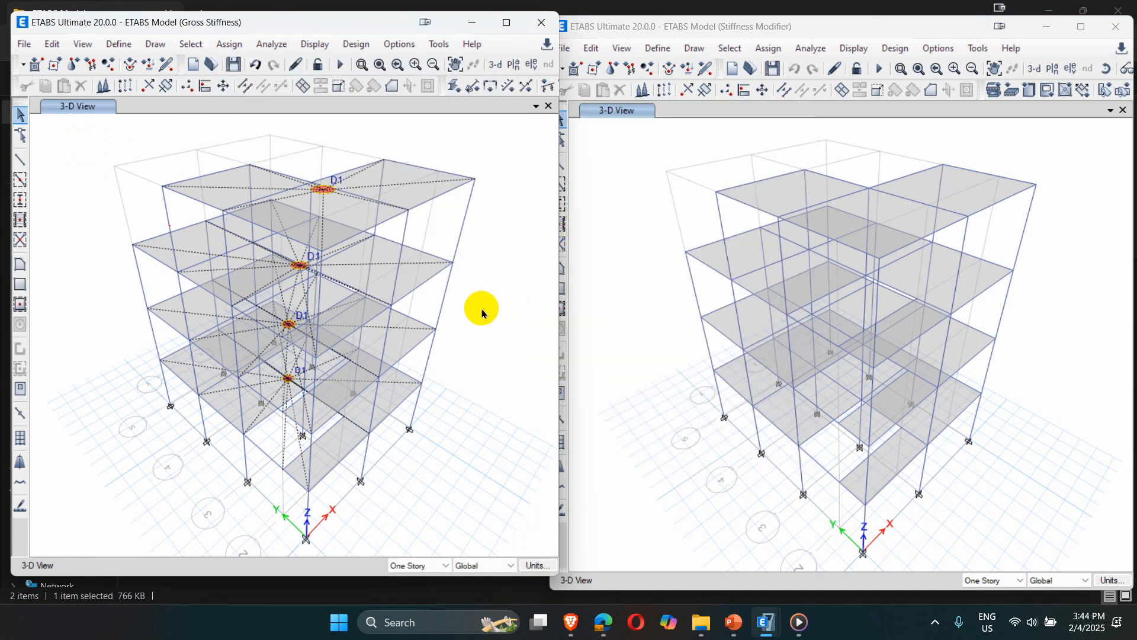
Check the property modifier assignments of a story 3 column in the gross stiffness model
{"action": "right_click", "coordinate": [445, 301]}
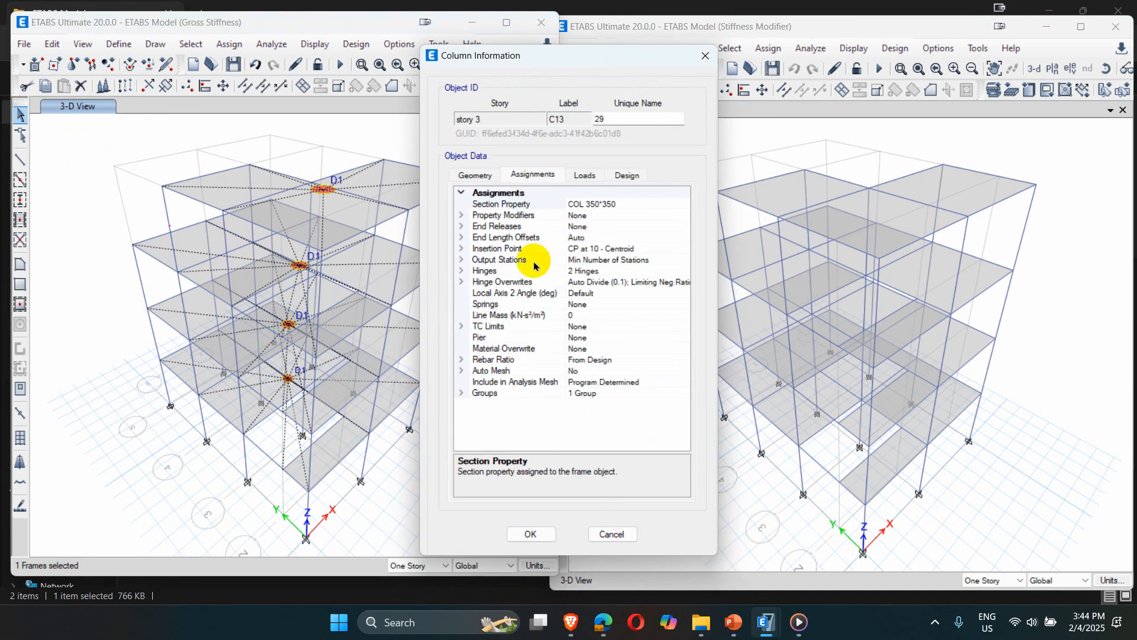
{"action": "left_click", "coordinate": [461, 216]}
{"action": "key", "text": "Escape"}
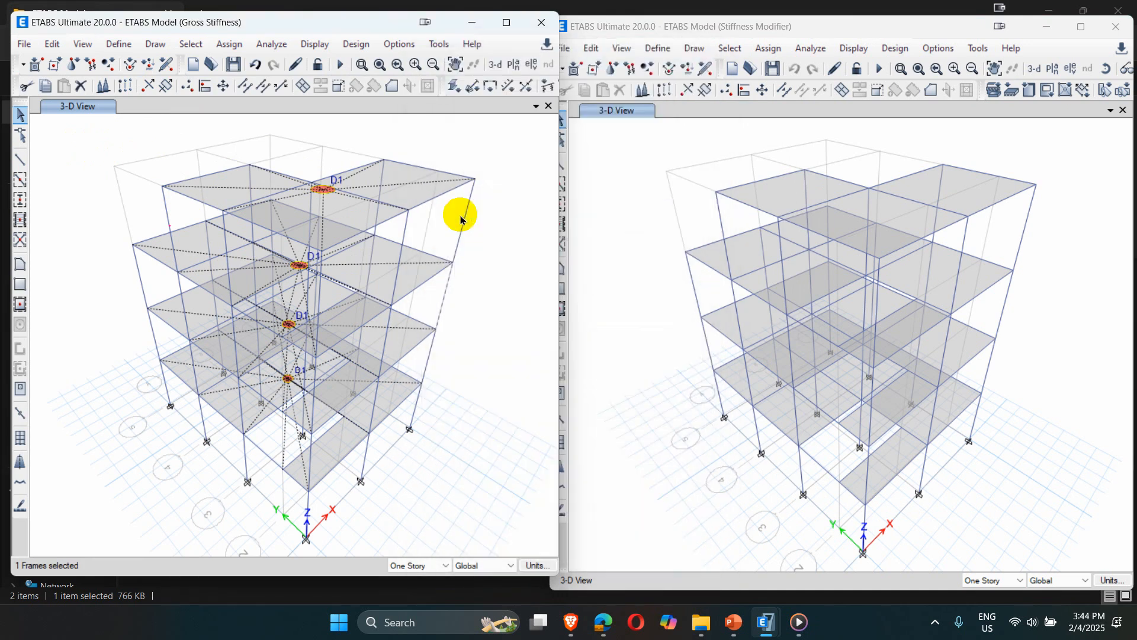
Inspect the stiffness modifiers defined for section COL 350*350 in the gross stiffness model, and close the dialogs without changes
{"action": "left_click", "coordinate": [109, 46]}
{"action": "mouse_move", "coordinate": [212, 94]}
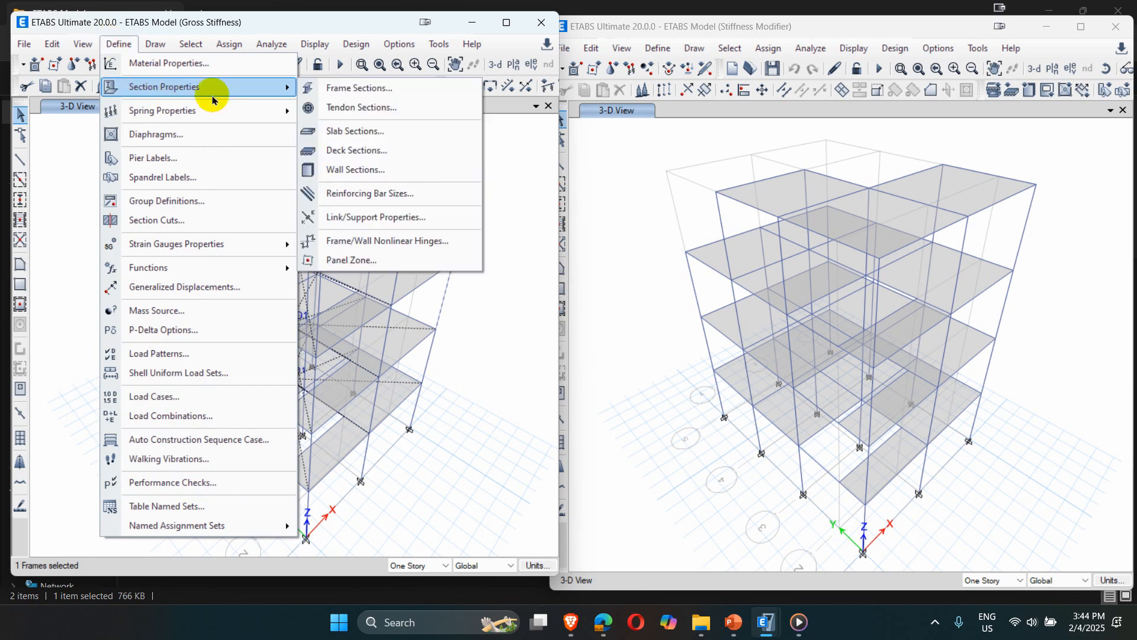
{"action": "left_click", "coordinate": [350, 91]}
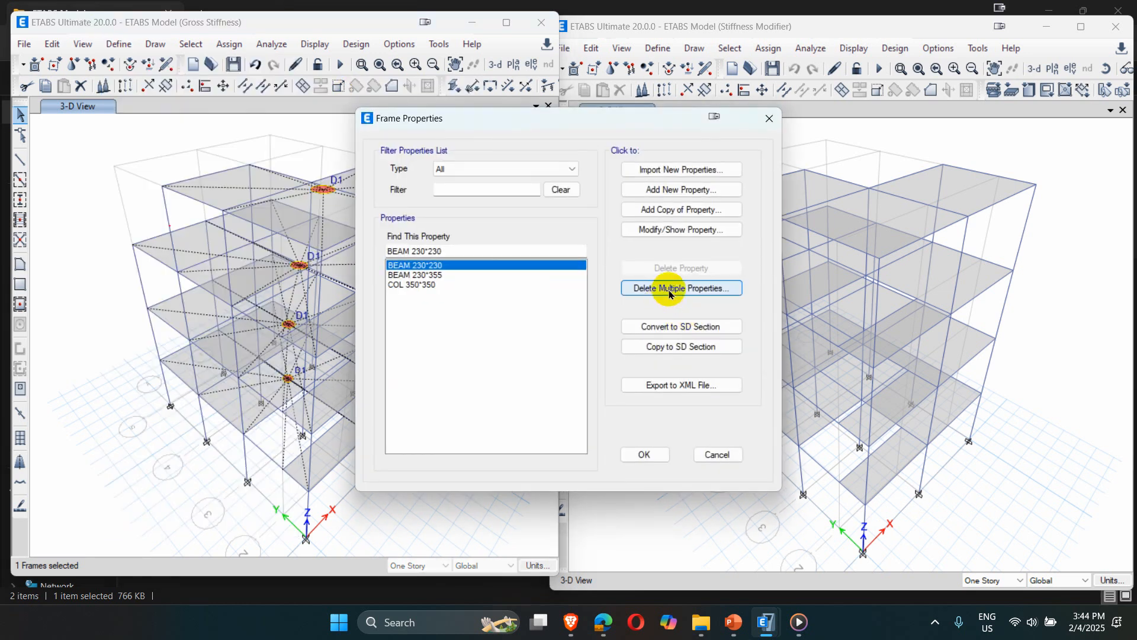
{"action": "left_click", "coordinate": [416, 286]}
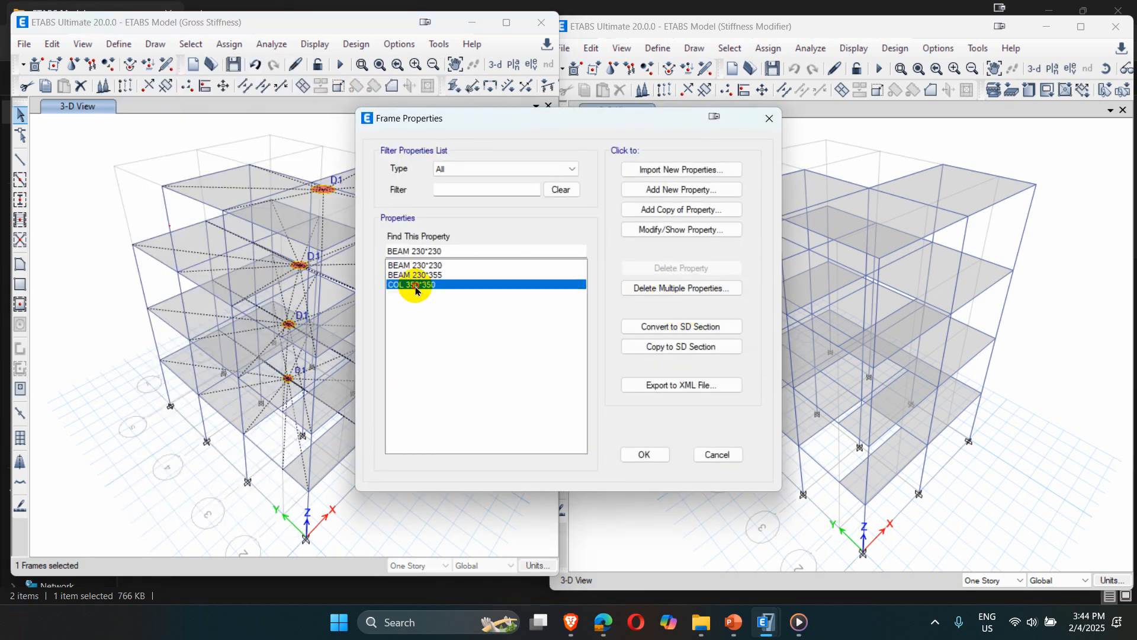
{"action": "left_click", "coordinate": [705, 229]}
{"action": "left_click", "coordinate": [760, 309]}
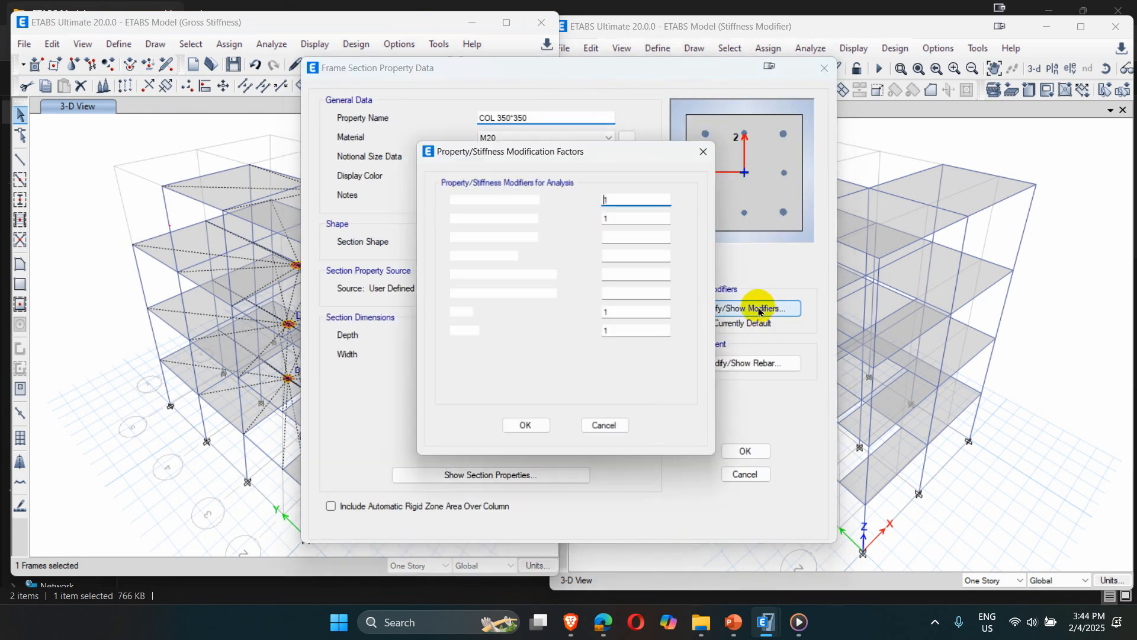
{"action": "left_click", "coordinate": [604, 425]}
{"action": "left_click", "coordinate": [741, 474]}
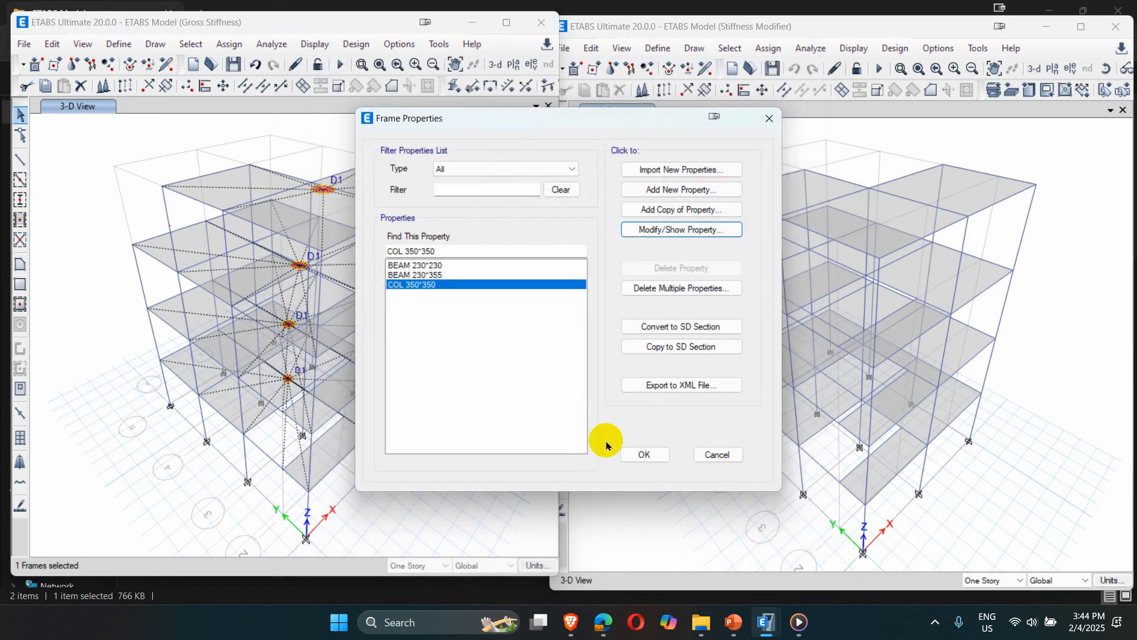
{"action": "left_click", "coordinate": [718, 453]}
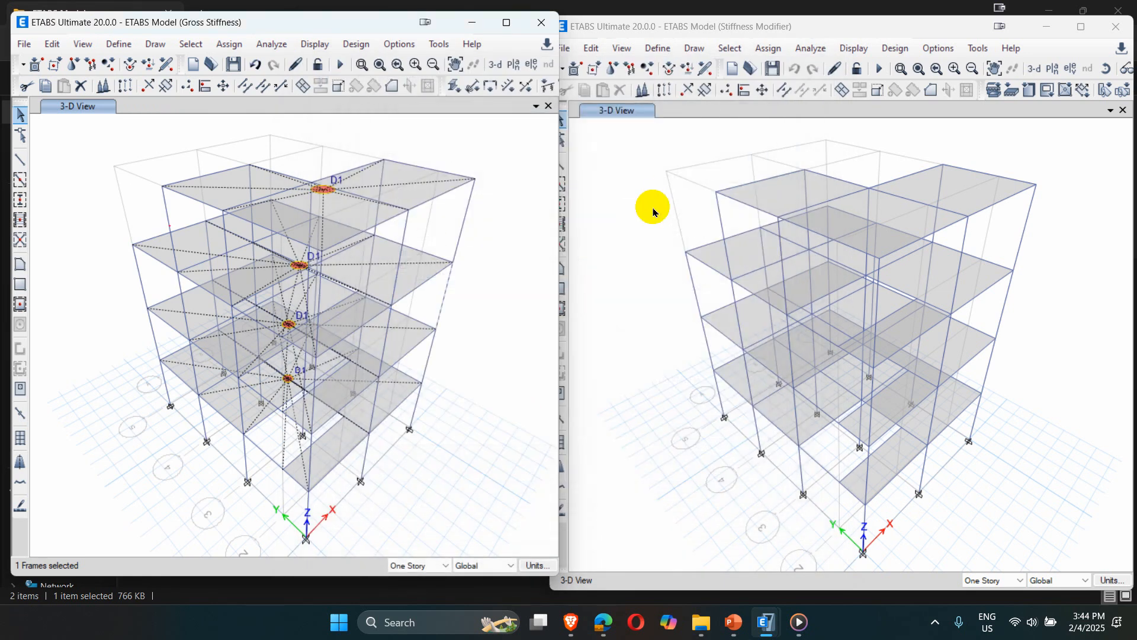
Select all COL 350*350 frames by section property in the stiffness modifier model
{"action": "left_click", "coordinate": [619, 188]}
{"action": "left_click", "coordinate": [731, 50]}
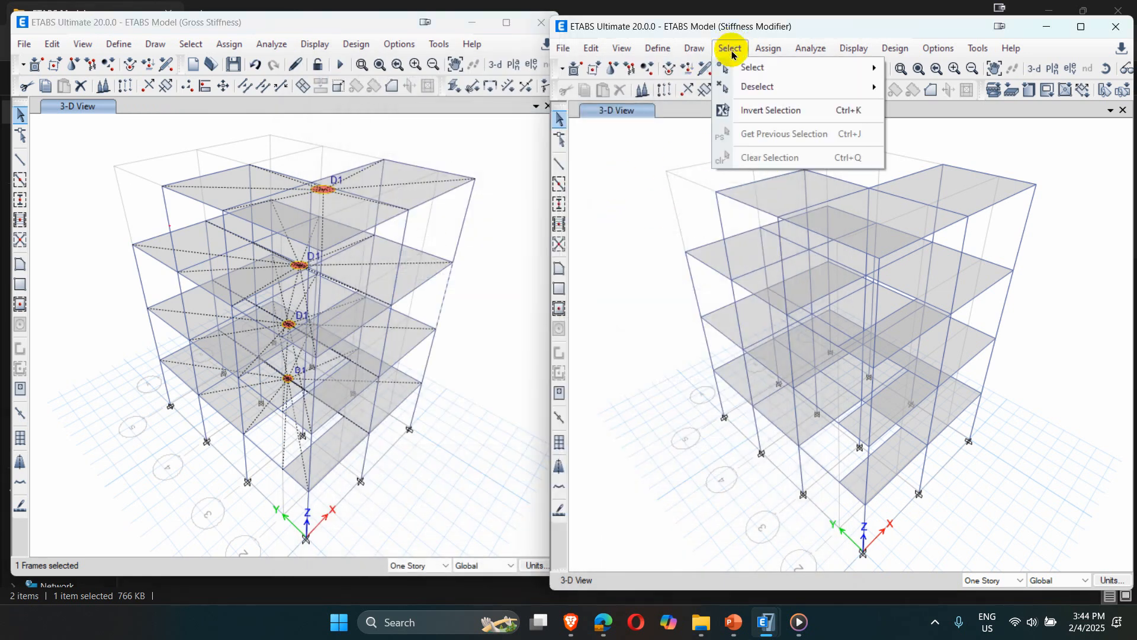
{"action": "mouse_move", "coordinate": [754, 67]}
{"action": "mouse_move", "coordinate": [940, 197]}
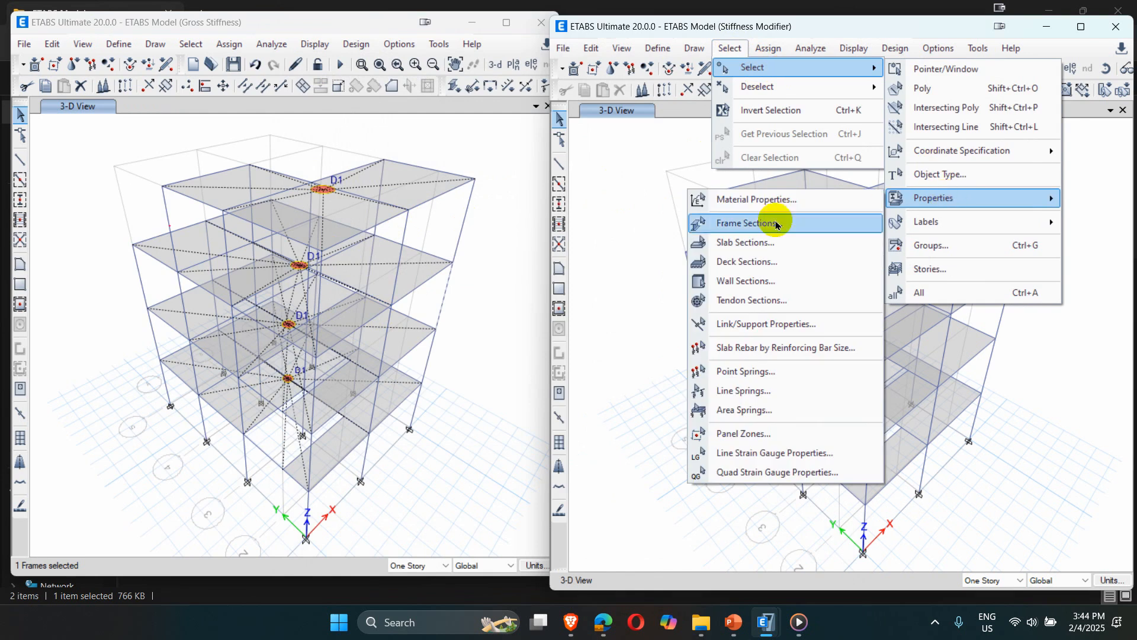
{"action": "left_click", "coordinate": [776, 224]}
{"action": "left_click", "coordinate": [506, 253]}
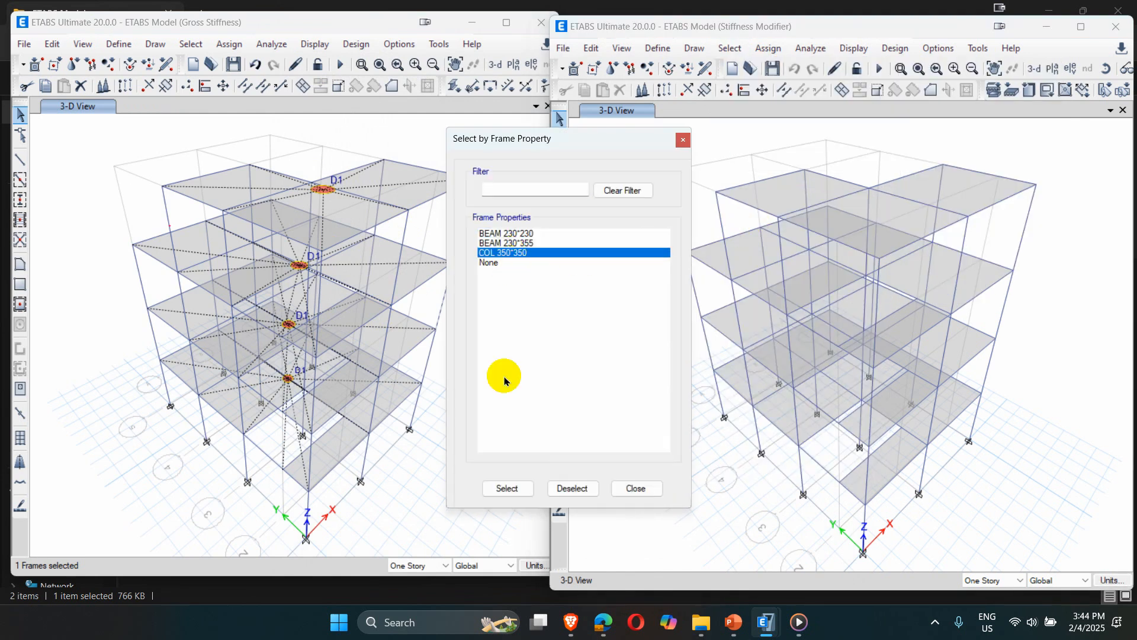
{"action": "left_click", "coordinate": [508, 488]}
Assign property modifiers of 0.7 for moment of inertia about the 2 and 3 axes to the selected columns
{"action": "left_click", "coordinate": [770, 48]}
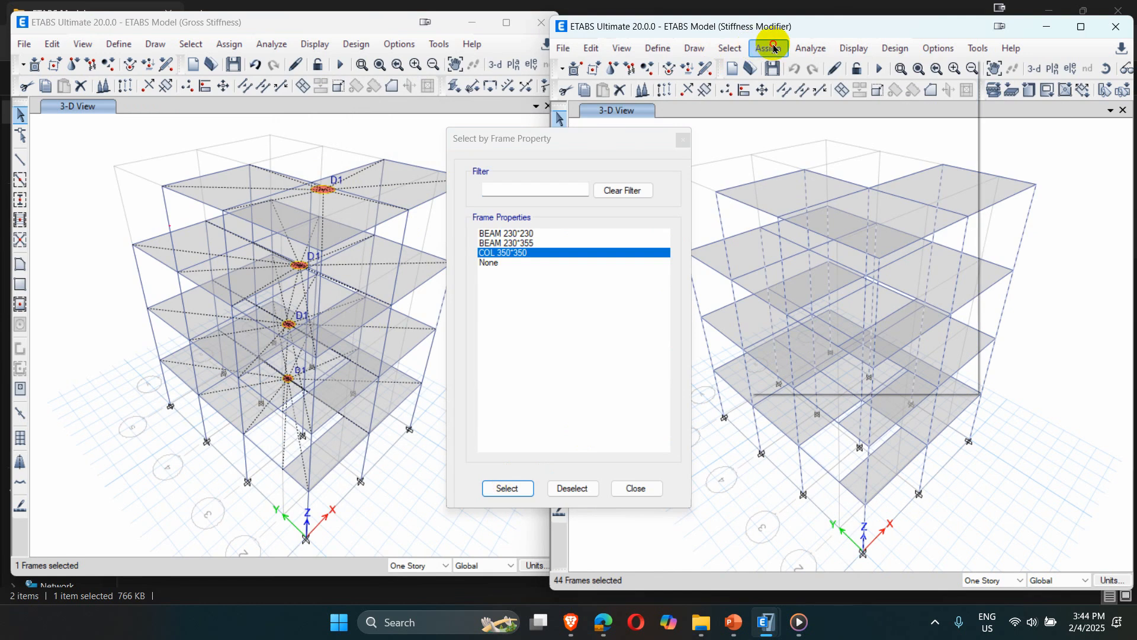
{"action": "mouse_move", "coordinate": [787, 83]}
{"action": "left_click", "coordinate": [622, 107]}
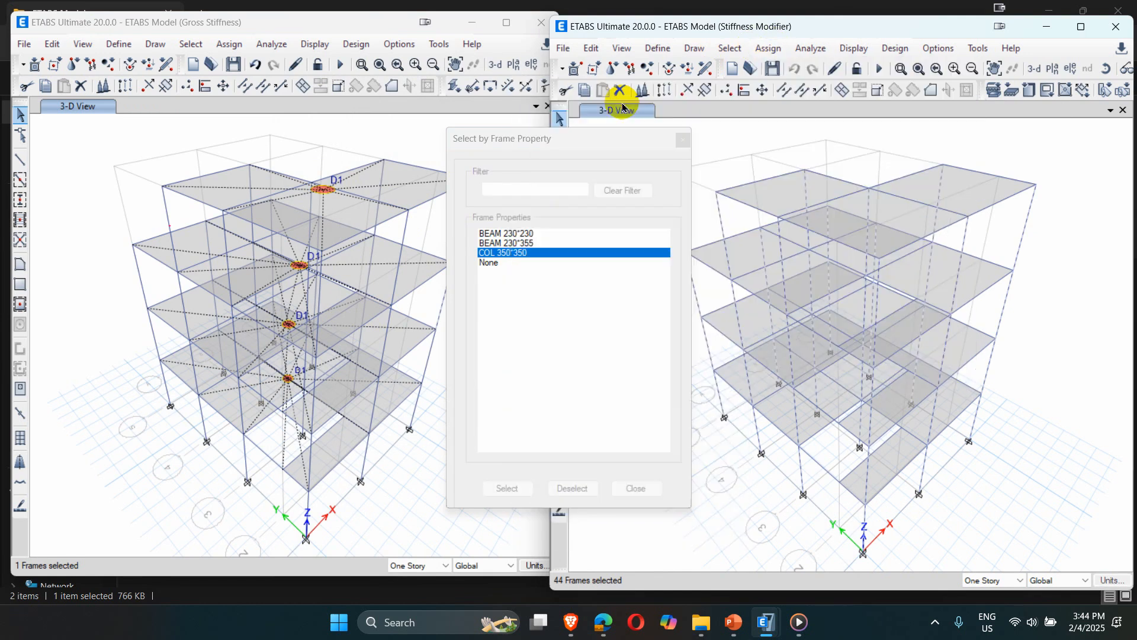
{"action": "double_click", "coordinate": [634, 304]}
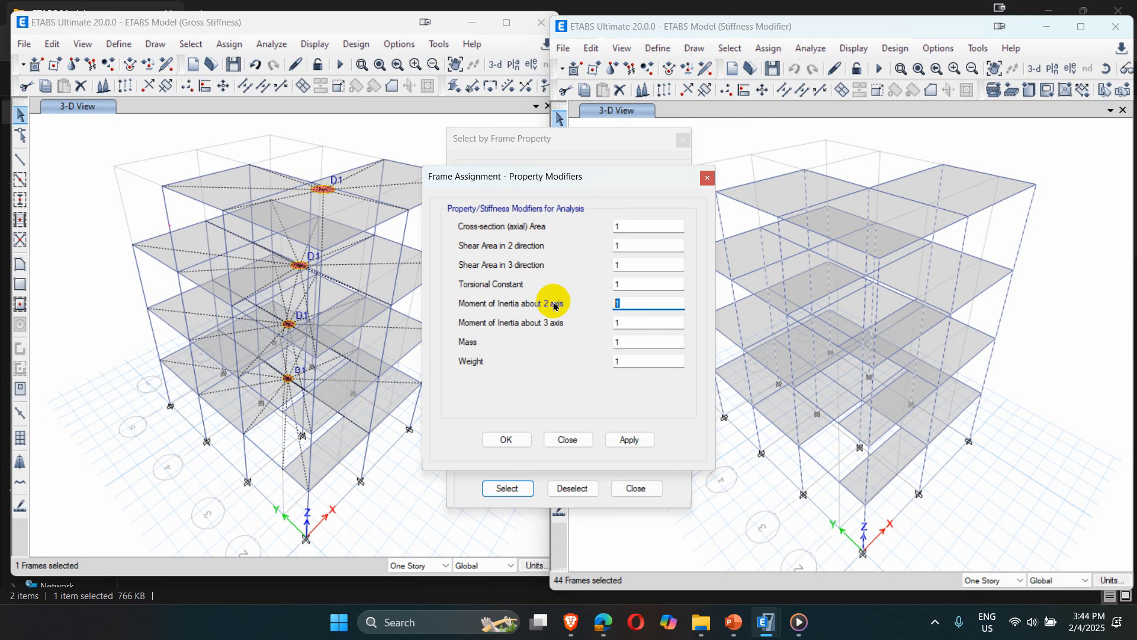
{"action": "type", "text": "0.7"}
{"action": "double_click", "coordinate": [620, 322]}
{"action": "type", "text": "0."}
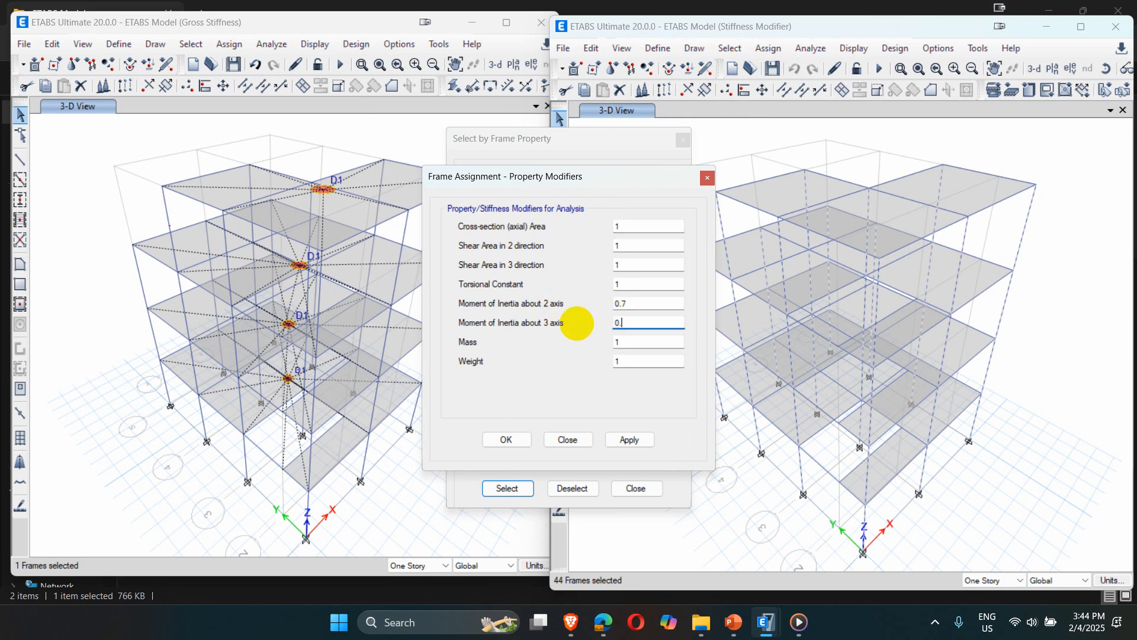
{"action": "type", "text": "7"}
{"action": "left_click", "coordinate": [632, 439]}
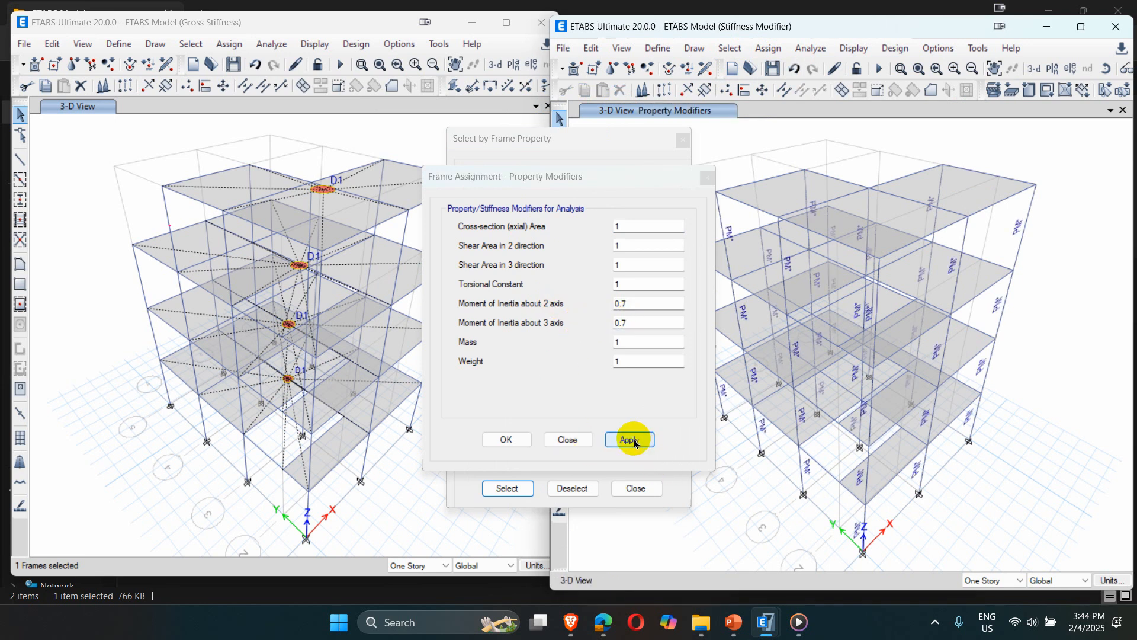
Select all BEAM 230*230 and BEAM 230*355 frames by section property in the stiffness modifier model
{"action": "left_click_drag", "start_coordinate": [522, 176], "coordinate": [830, 267]}
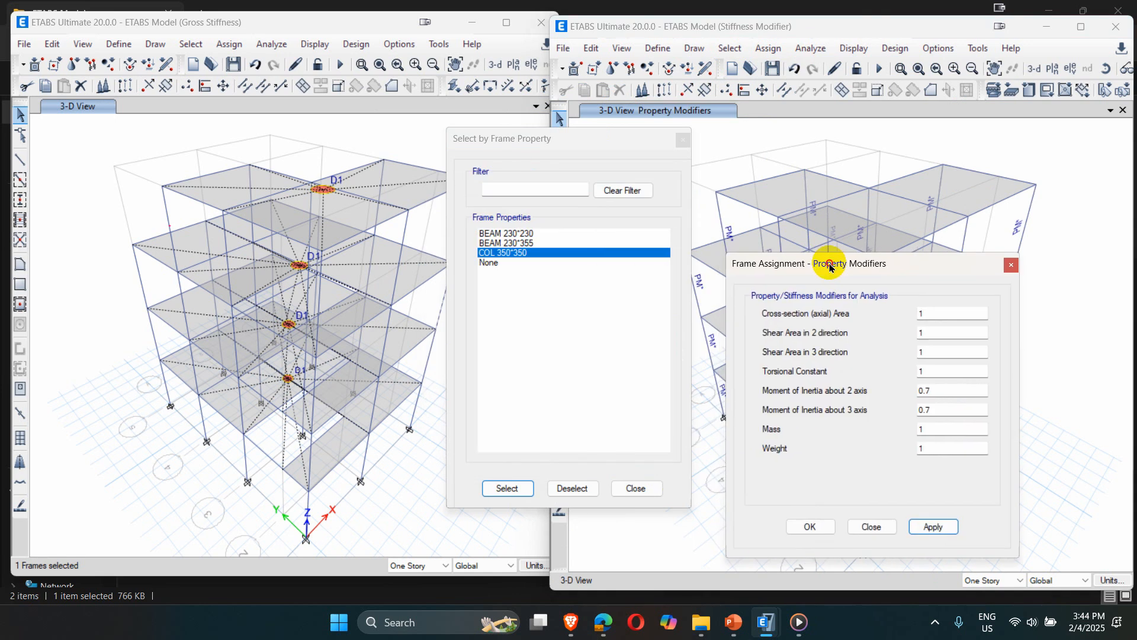
{"action": "left_click", "coordinate": [533, 244]}
{"action": "left_click", "coordinate": [529, 235], "text": "ctrl"}
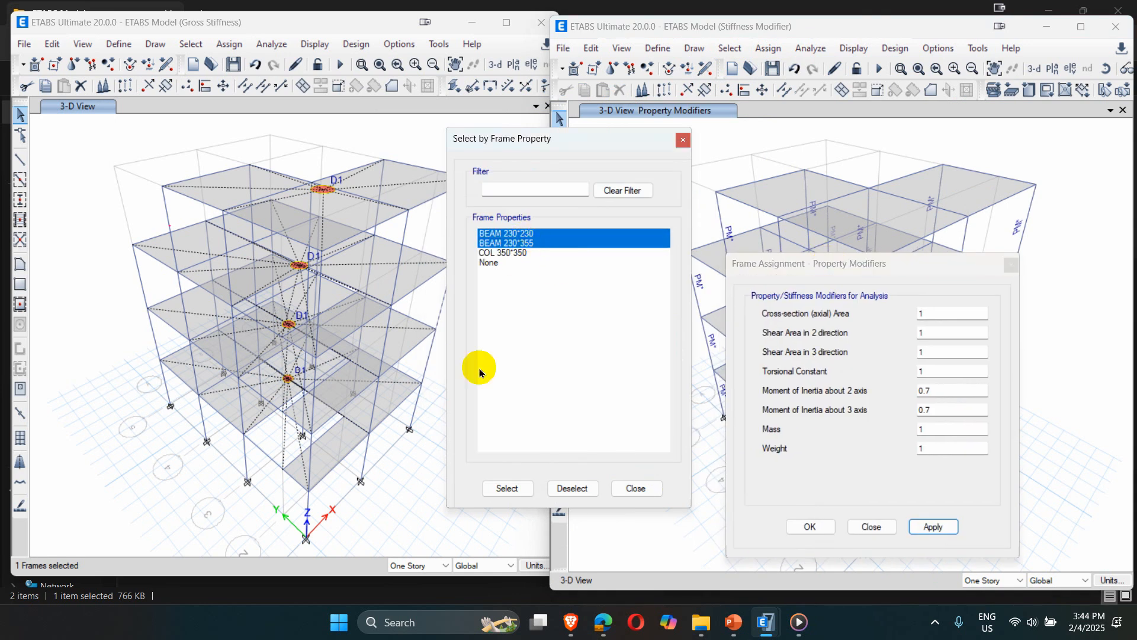
{"action": "left_click", "coordinate": [508, 489]}
Assign property modifiers of 0.35 for moment of inertia about the 2 and 3 axes to the selected beams, and close the assignment dialog
{"action": "left_click_drag", "start_coordinate": [941, 389], "coordinate": [865, 413]}
{"action": "type", "text": "0.35"}
{"action": "type", "text": "0."}
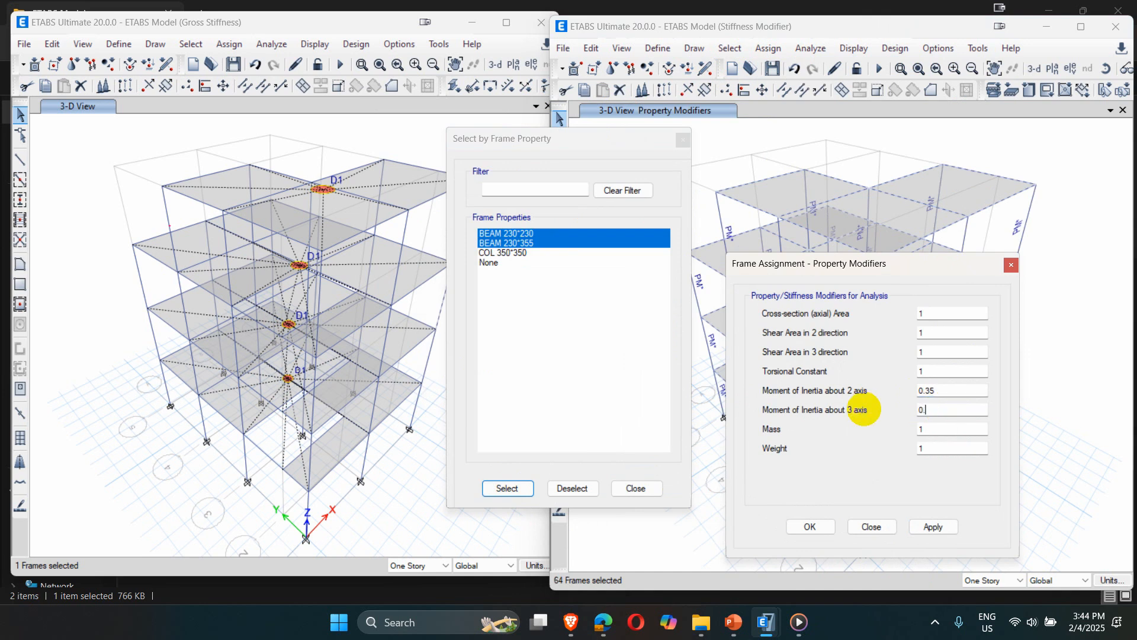
{"action": "type", "text": "35"}
{"action": "left_click", "coordinate": [916, 525]}
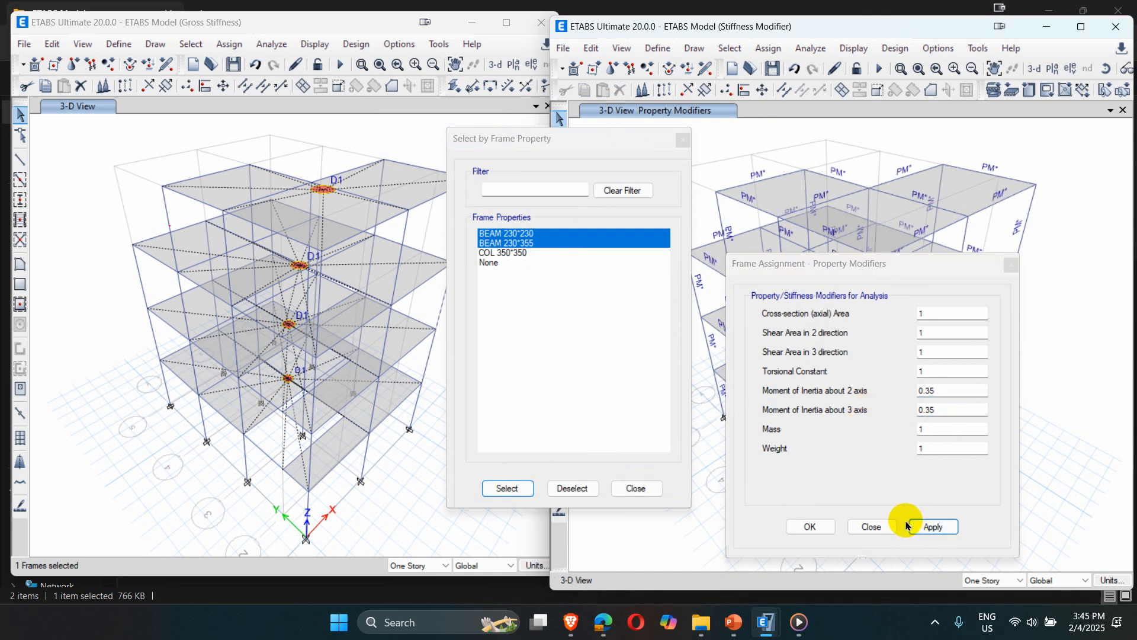
{"action": "left_click", "coordinate": [869, 526]}
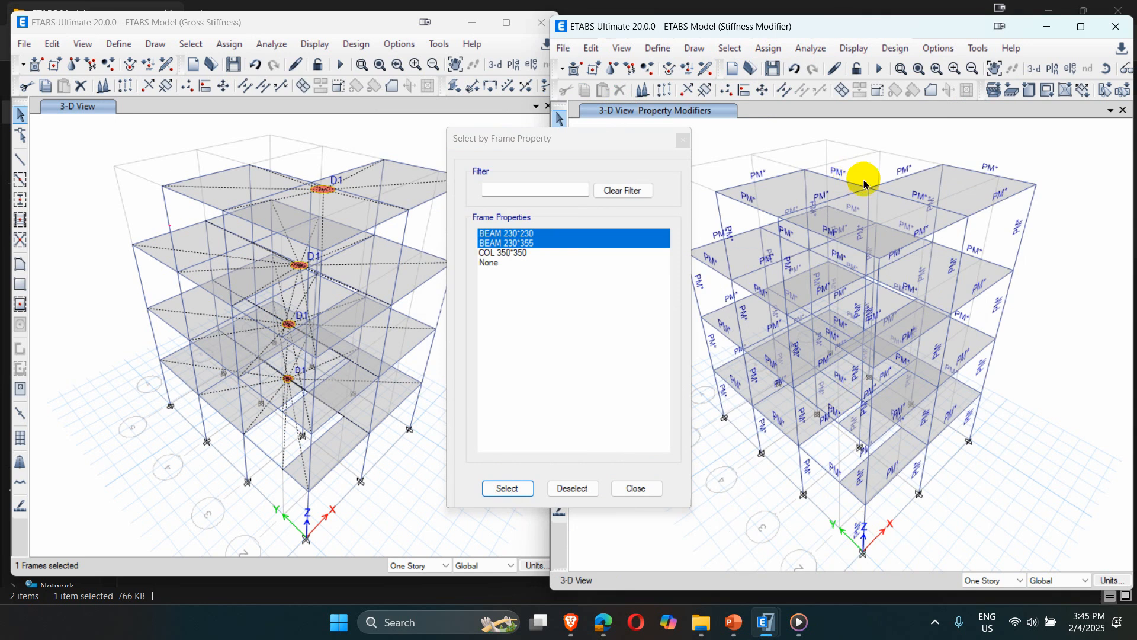
Check the property modifier assignments of a story 4 beam in the stiffness modifier model, then close the dialogs and clear the selection
{"action": "scroll", "coordinate": [900, 189], "scroll_direction": "up", "scroll_amount": 5}
{"action": "right_click", "coordinate": [930, 184]}
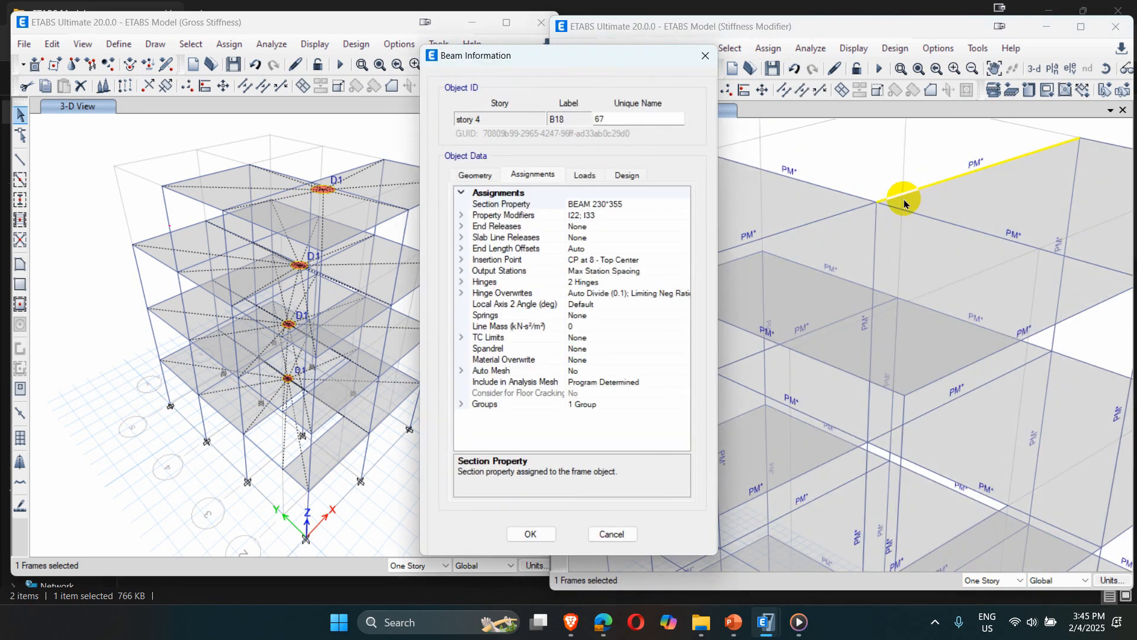
{"action": "left_click", "coordinate": [461, 215]}
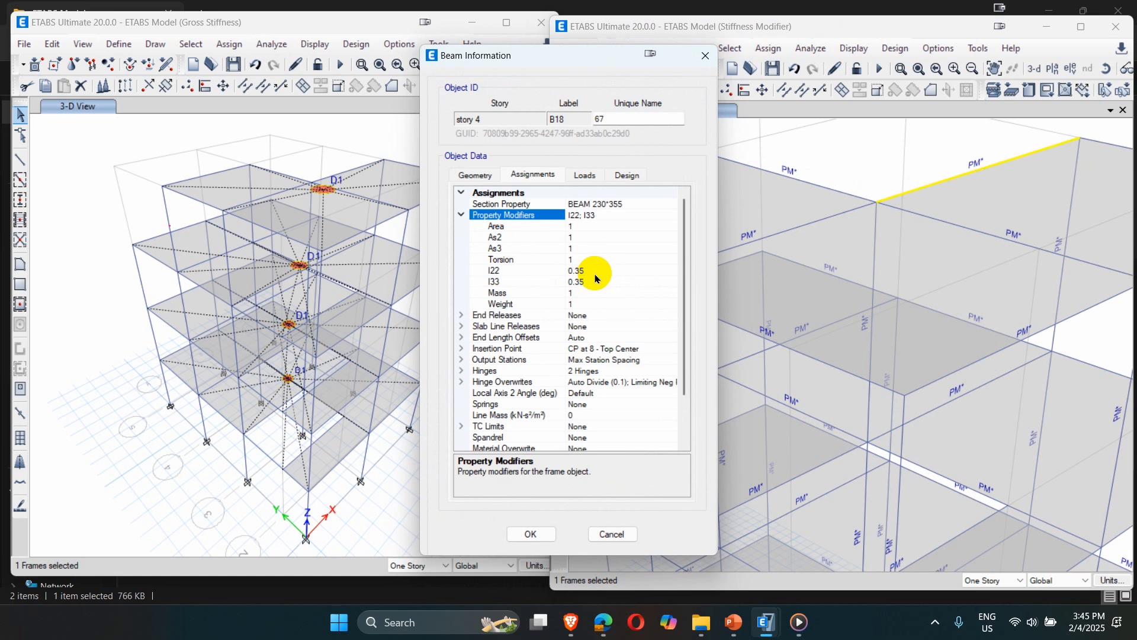
{"action": "left_click", "coordinate": [611, 534]}
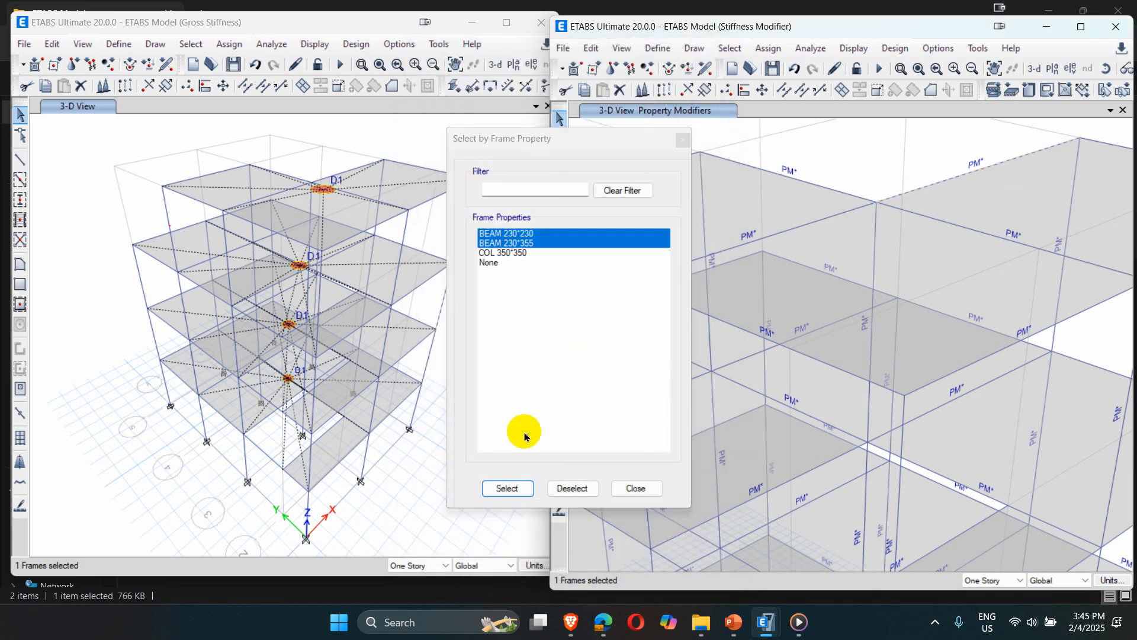
{"action": "left_click", "coordinate": [637, 488]}
{"action": "scroll", "coordinate": [741, 224], "scroll_direction": "down", "scroll_amount": 5}
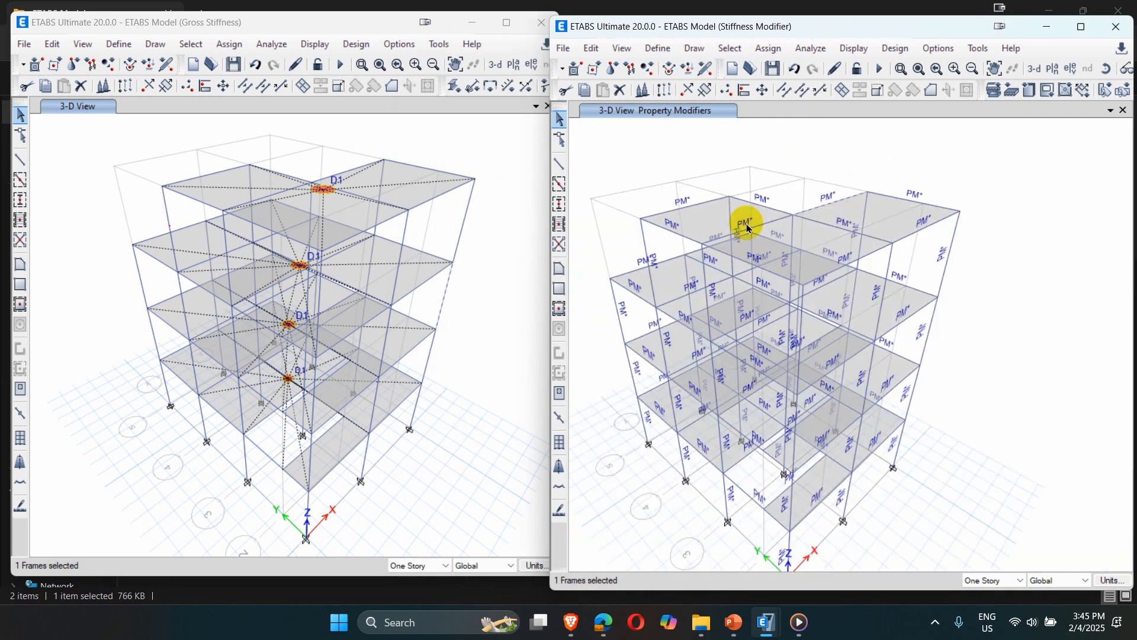
{"action": "left_click", "coordinate": [826, 206]}
Set load case NL_GR to Do Not Run in the load cases to run of the gross stiffness model
{"action": "left_click", "coordinate": [338, 133]}
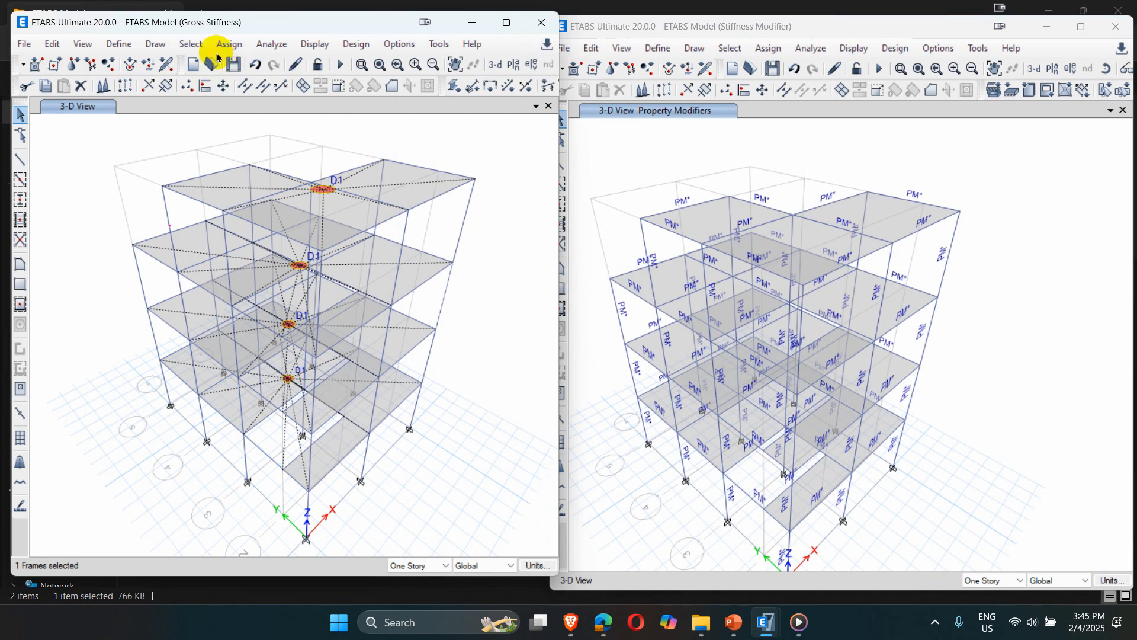
{"action": "left_click", "coordinate": [271, 44]}
{"action": "left_click", "coordinate": [291, 104]}
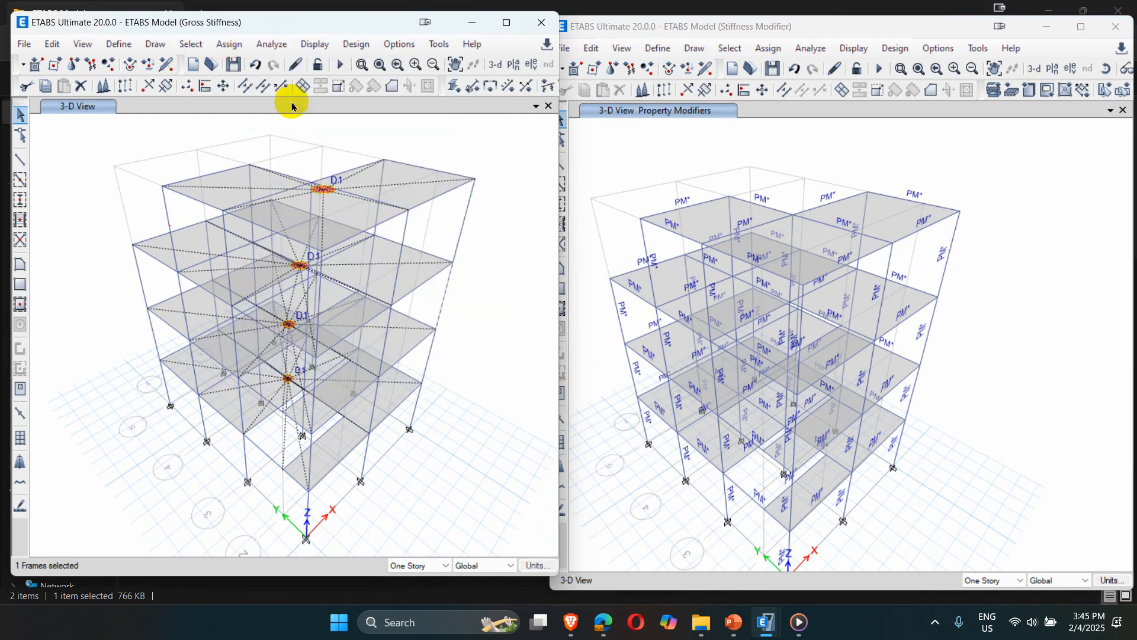
{"action": "scroll", "coordinate": [447, 283], "scroll_direction": "down", "scroll_amount": 3}
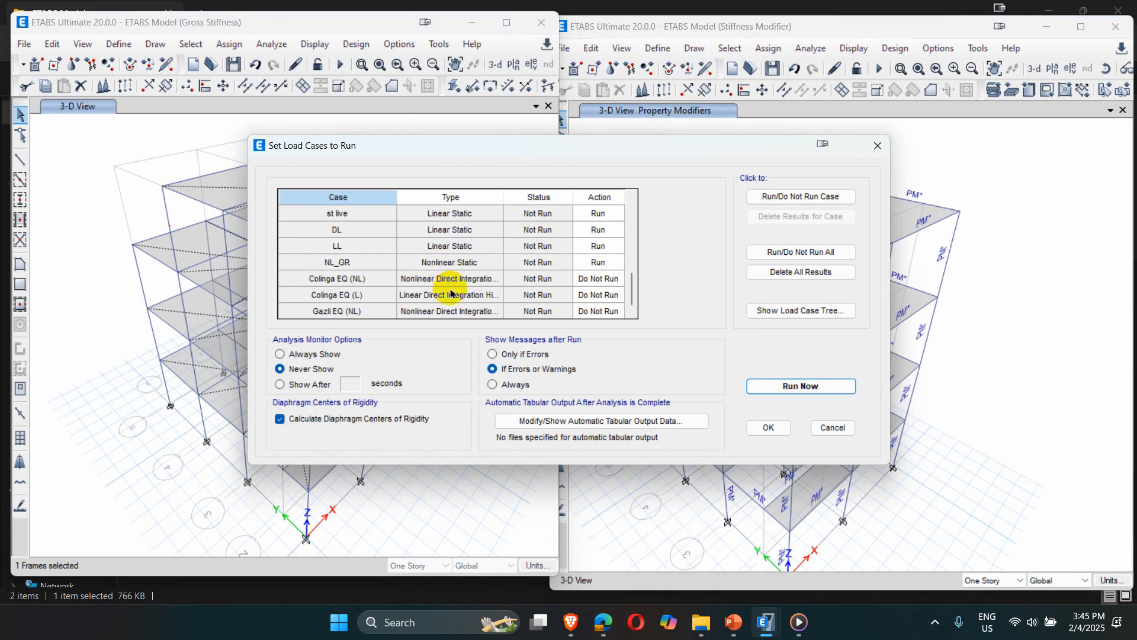
{"action": "scroll", "coordinate": [450, 293], "scroll_direction": "up", "scroll_amount": 3}
{"action": "scroll", "coordinate": [447, 290], "scroll_direction": "down", "scroll_amount": 3}
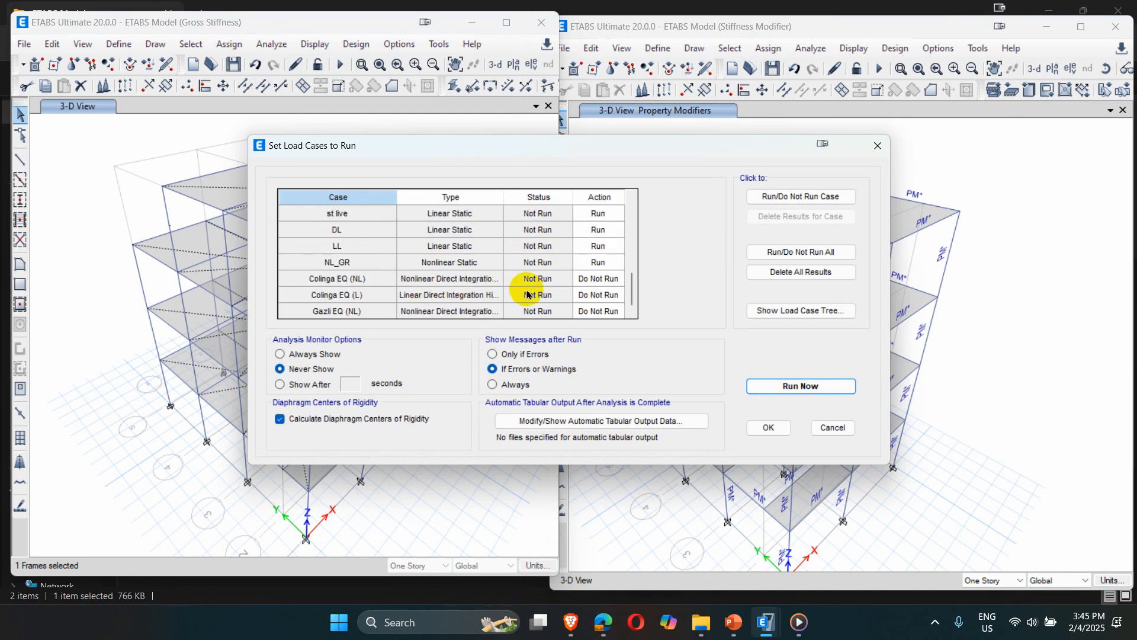
{"action": "left_click", "coordinate": [595, 262]}
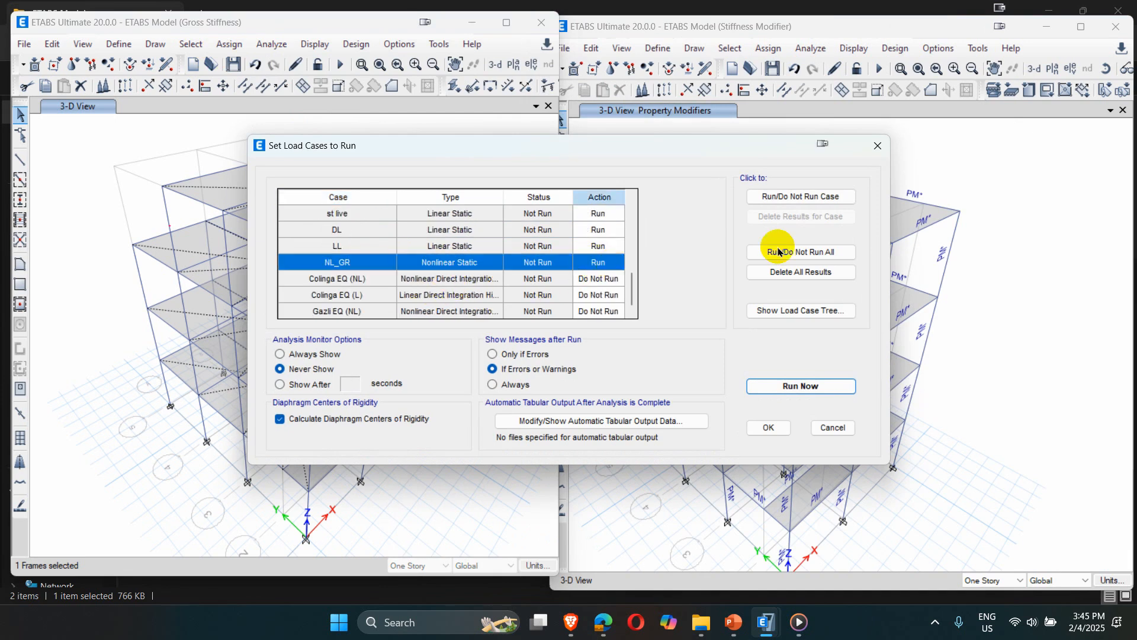
{"action": "left_click", "coordinate": [811, 196]}
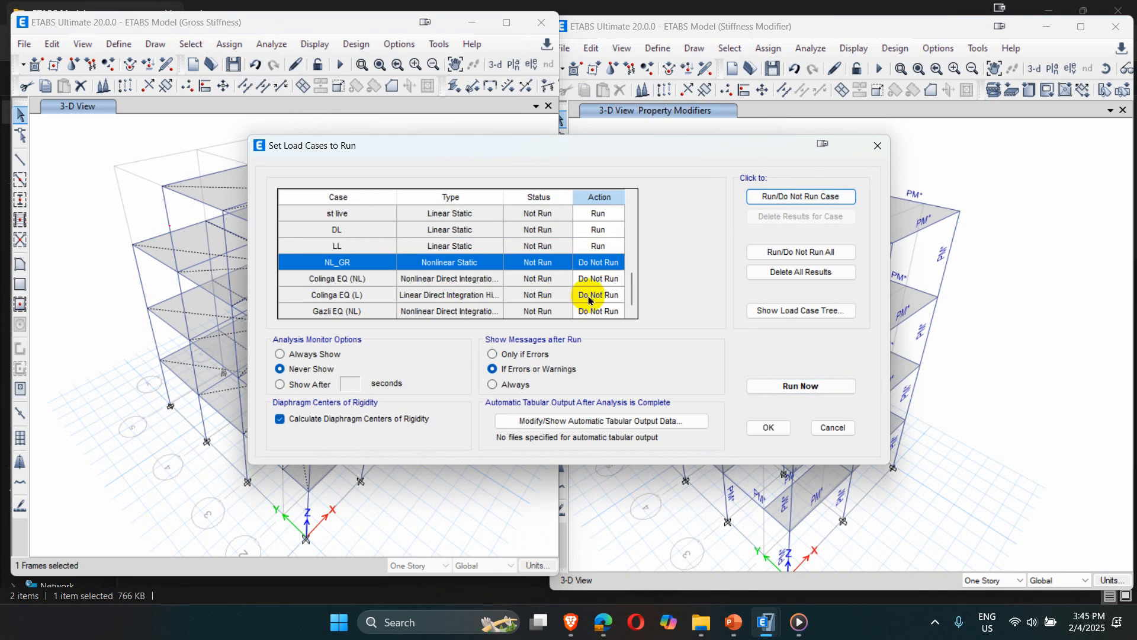
Review the remaining load case actions and run the analysis of the gross stiffness model
{"action": "scroll", "coordinate": [589, 299], "scroll_direction": "up", "scroll_amount": 1}
{"action": "scroll", "coordinate": [602, 251], "scroll_direction": "up", "scroll_amount": 1}
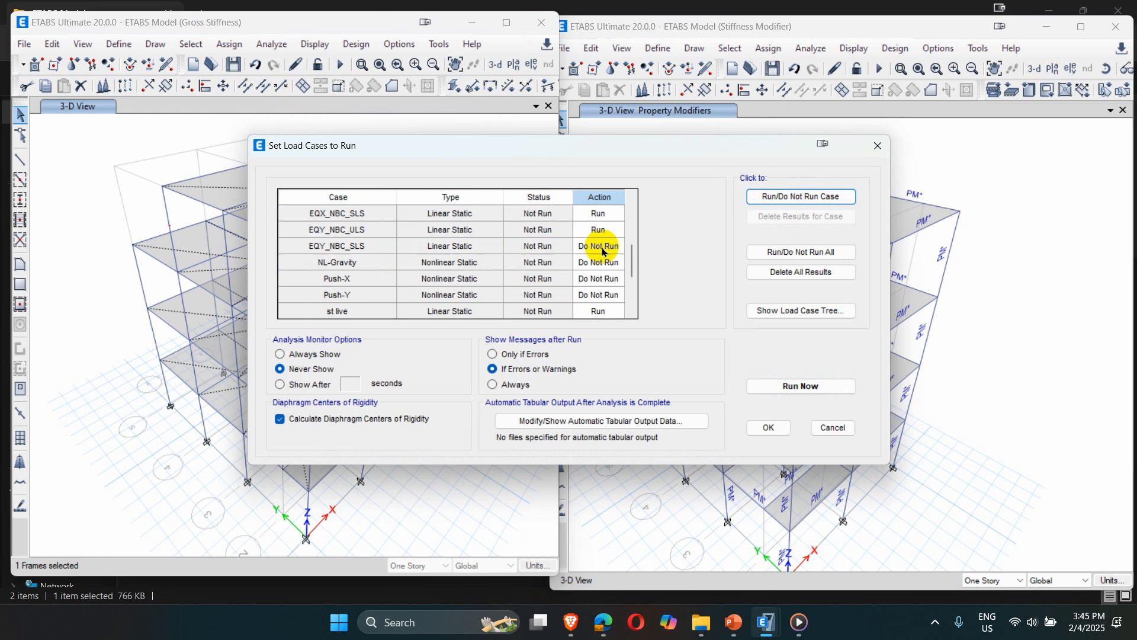
{"action": "scroll", "coordinate": [599, 254], "scroll_direction": "up", "scroll_amount": 3}
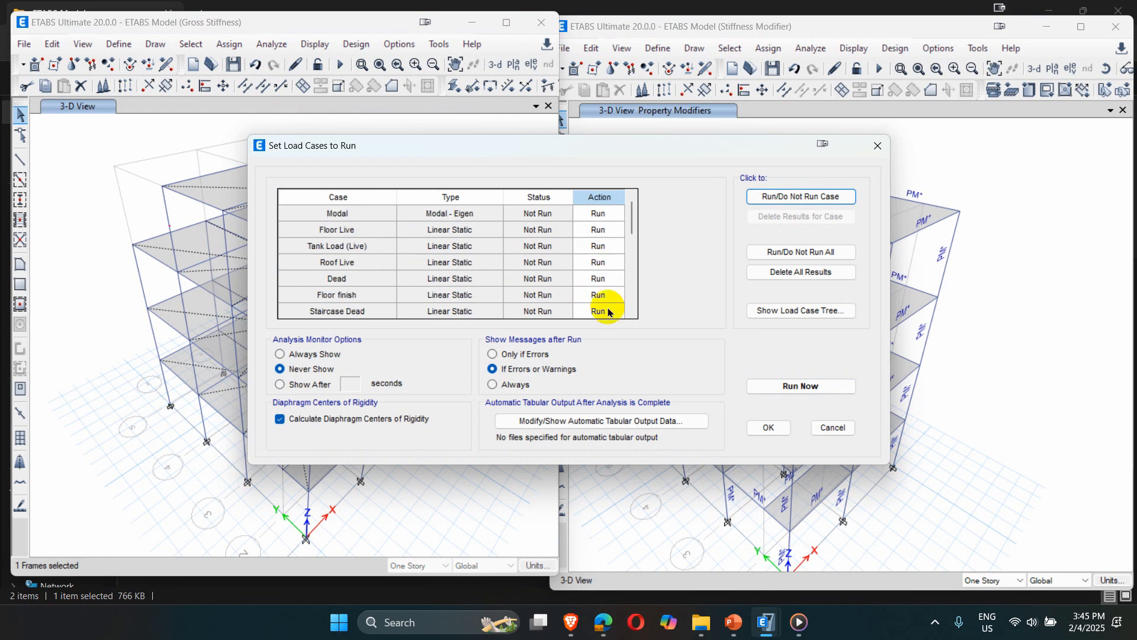
{"action": "left_click", "coordinate": [785, 388]}
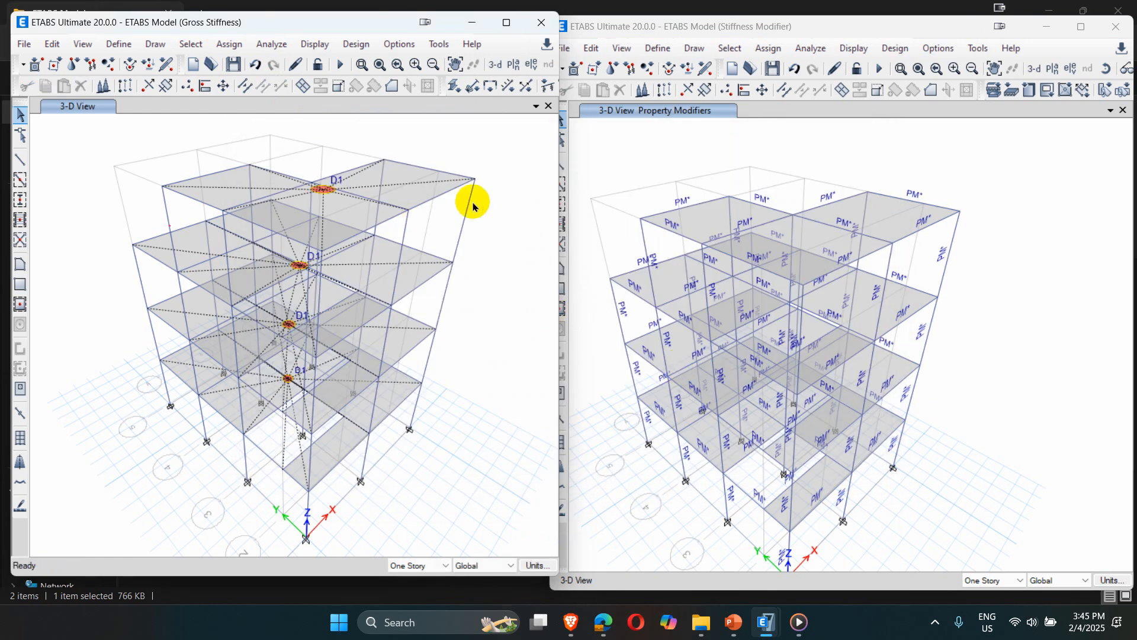
Review the load cases set to run in the stiffness modifier model and run its analysis
{"action": "left_click", "coordinate": [655, 143]}
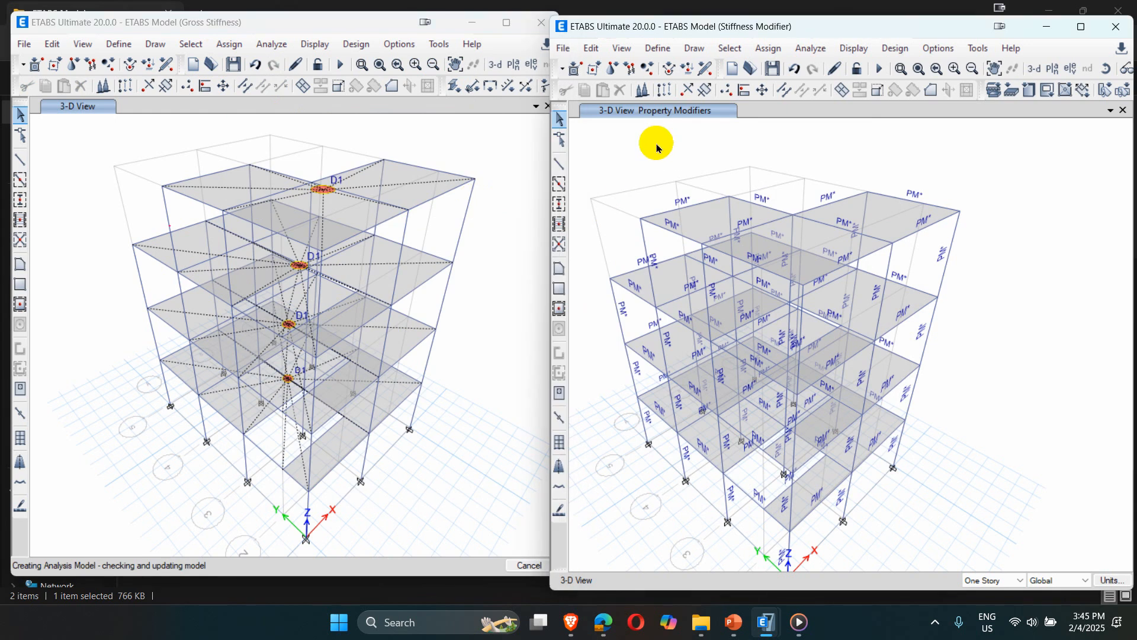
{"action": "left_click", "coordinate": [810, 48]}
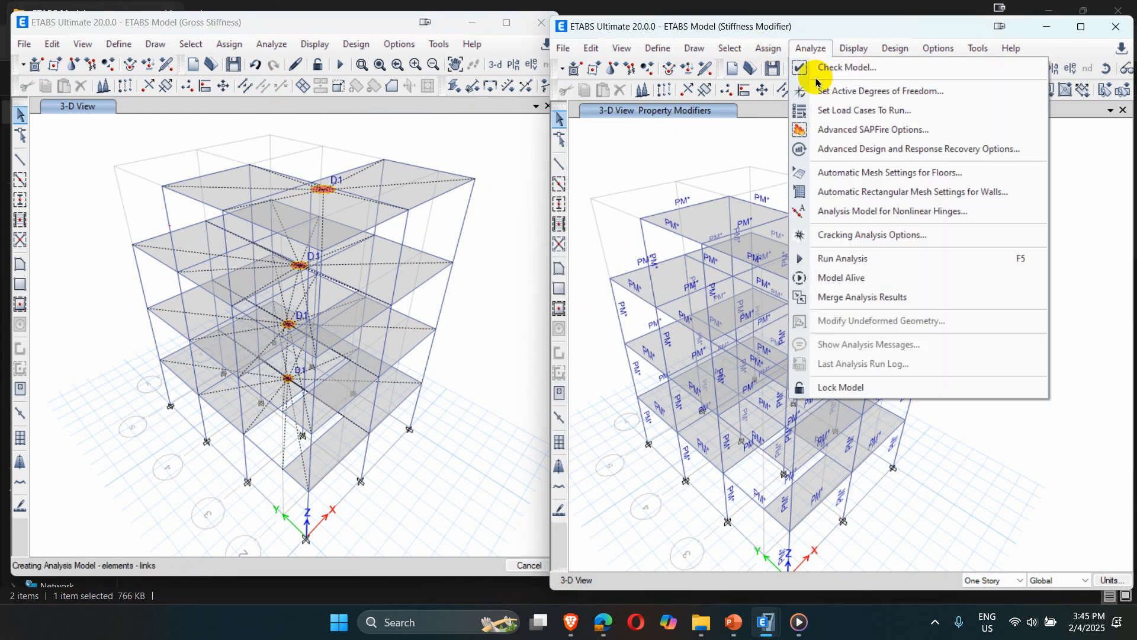
{"action": "left_click", "coordinate": [842, 109]}
{"action": "scroll", "coordinate": [568, 283], "scroll_direction": "down", "scroll_amount": 3}
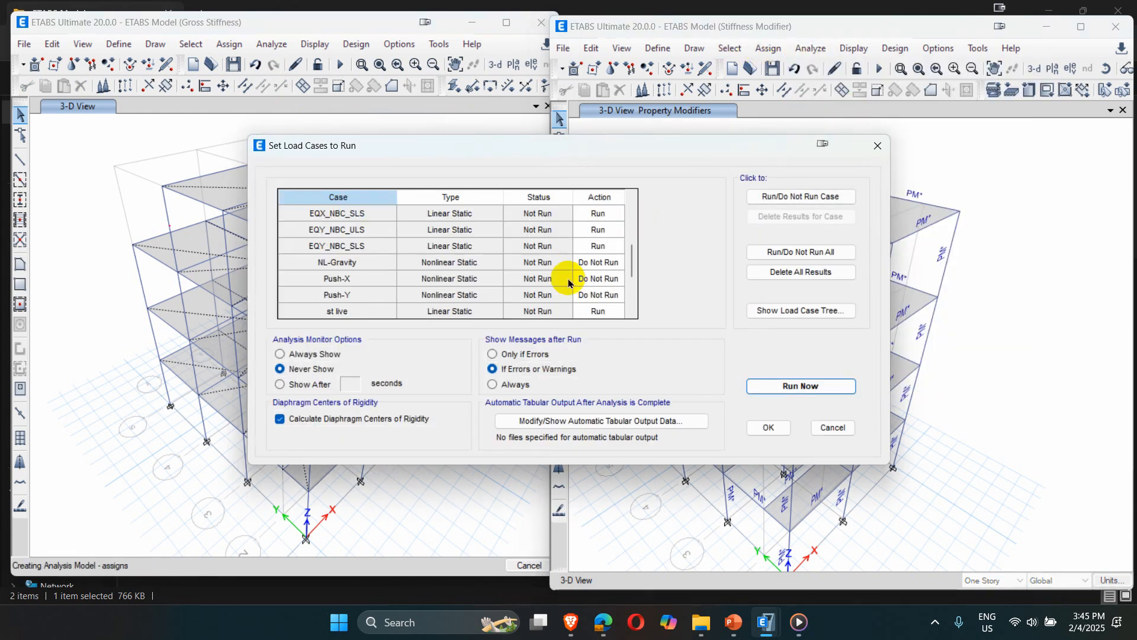
{"action": "left_click_drag", "start_coordinate": [592, 265], "coordinate": [598, 297]}
{"action": "scroll", "coordinate": [596, 284], "scroll_direction": "down", "scroll_amount": 3}
{"action": "left_click", "coordinate": [798, 388]}
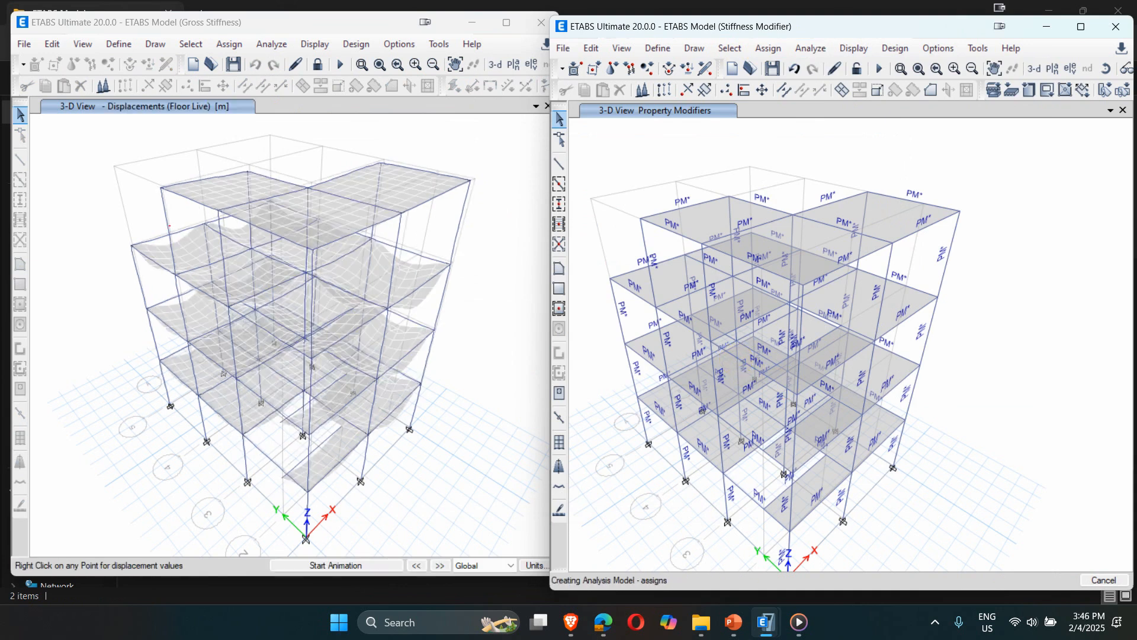
Inspect joint displacements under the Floor Live case in the gross stiffness and stiffness modifier models
{"action": "right_click", "coordinate": [368, 305]}
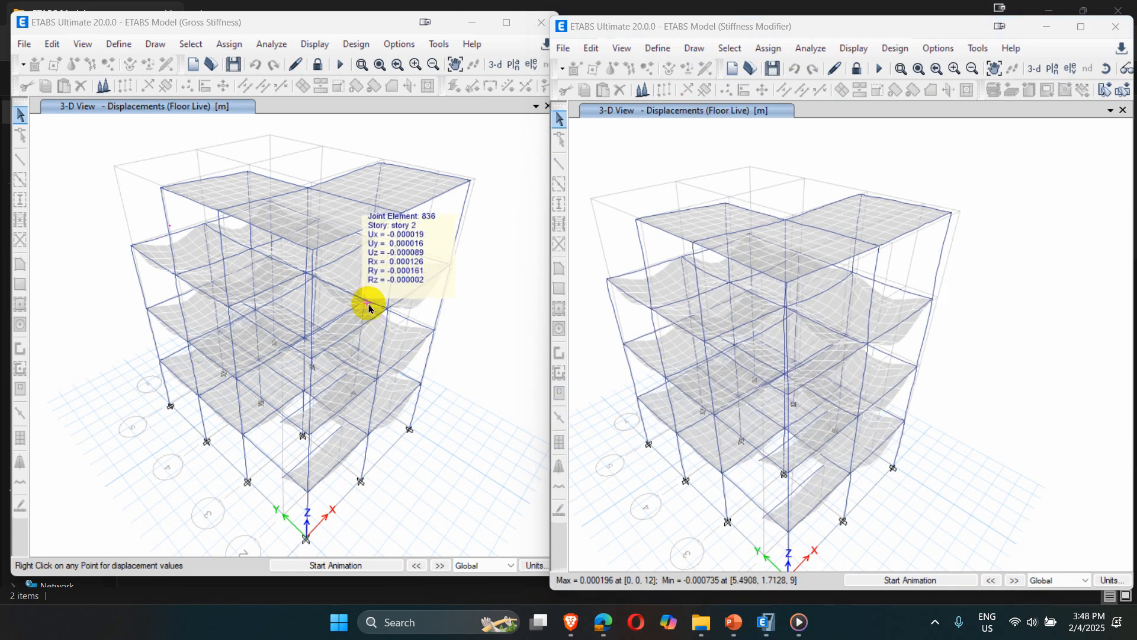
{"action": "right_click", "coordinate": [769, 272]}
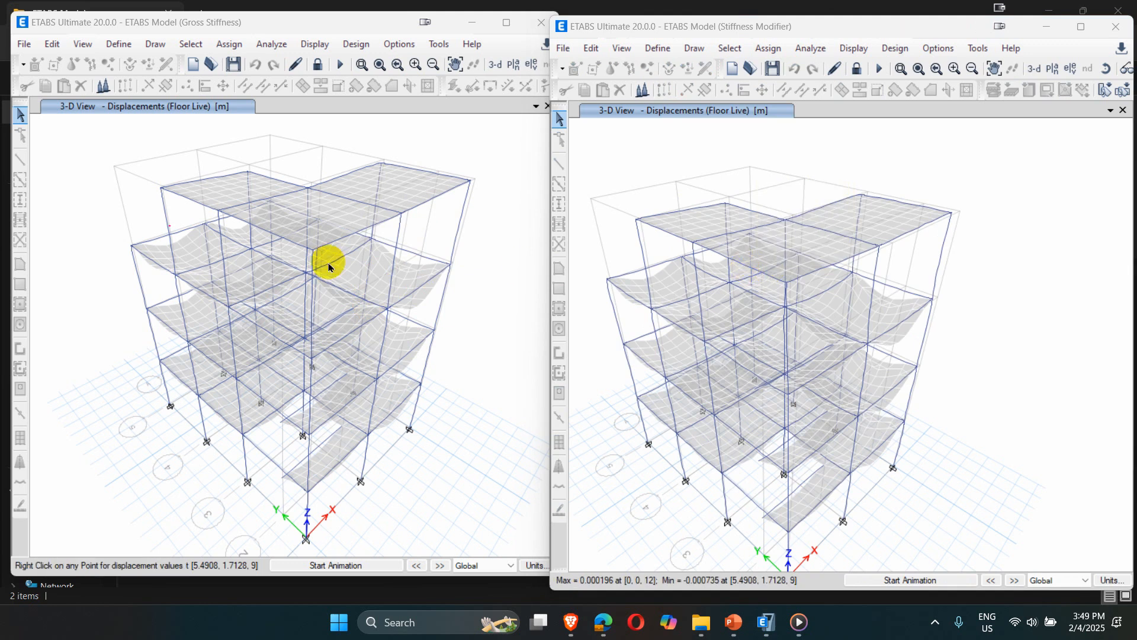
{"action": "right_click", "coordinate": [311, 259]}
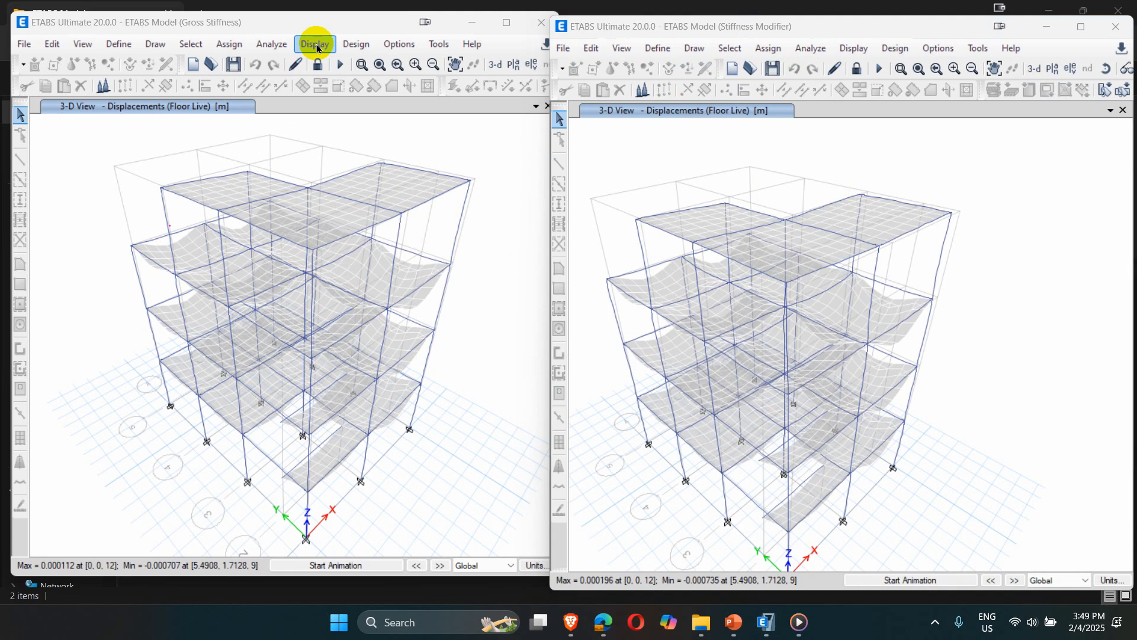
Plot the maximum story displacement of the gross stiffness model for load case EQX_NBC_ULS
{"action": "left_click", "coordinate": [317, 47]}
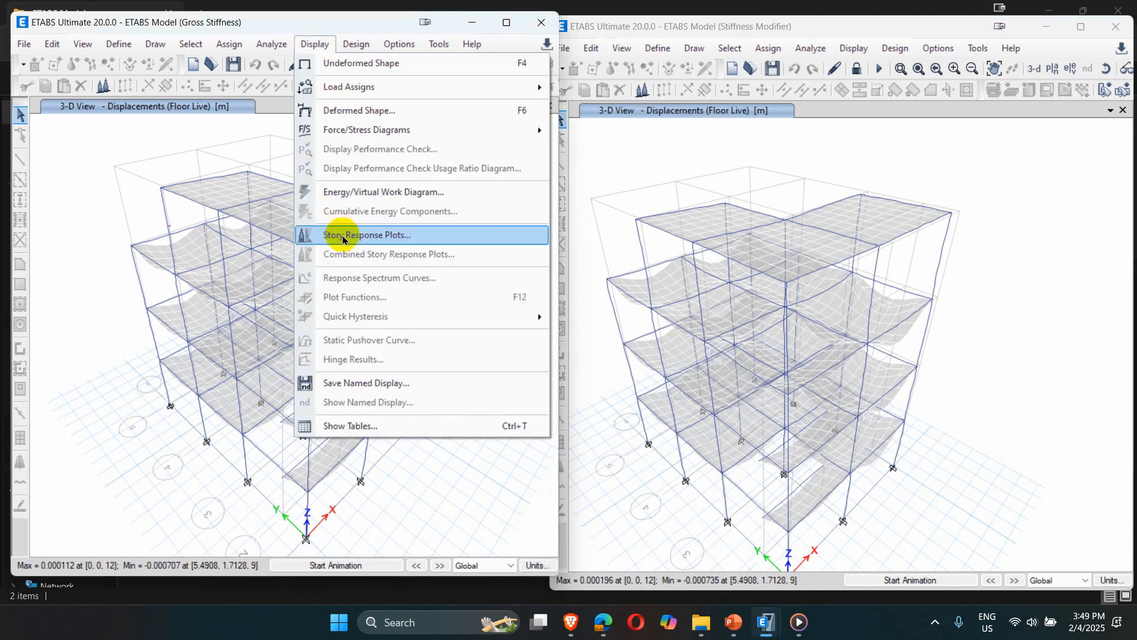
{"action": "left_click", "coordinate": [343, 236]}
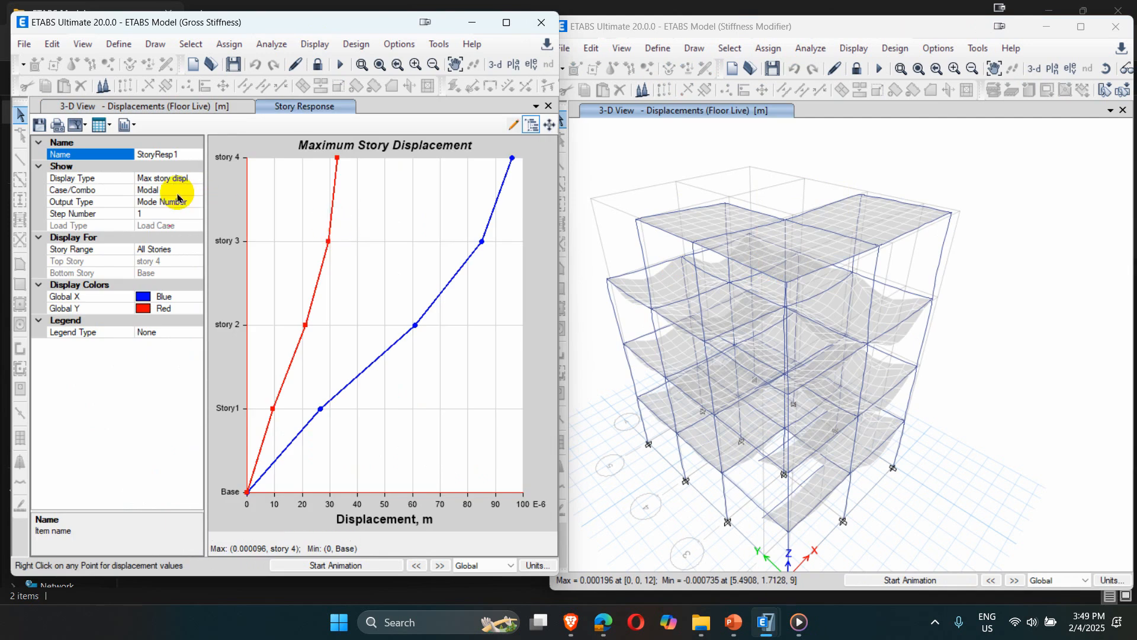
{"action": "left_click", "coordinate": [177, 192]}
{"action": "left_click", "coordinate": [196, 191]}
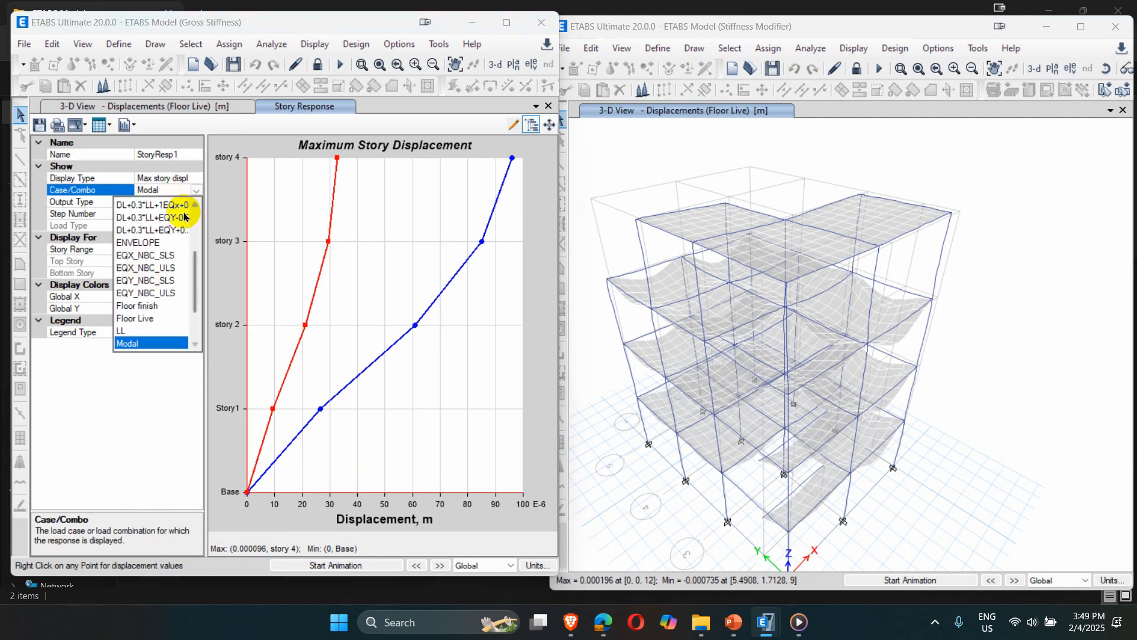
{"action": "left_click", "coordinate": [160, 268]}
Plot the maximum story displacement of the stiffness modifier model for load case EQX_NBC_ULS
{"action": "left_click", "coordinate": [832, 160]}
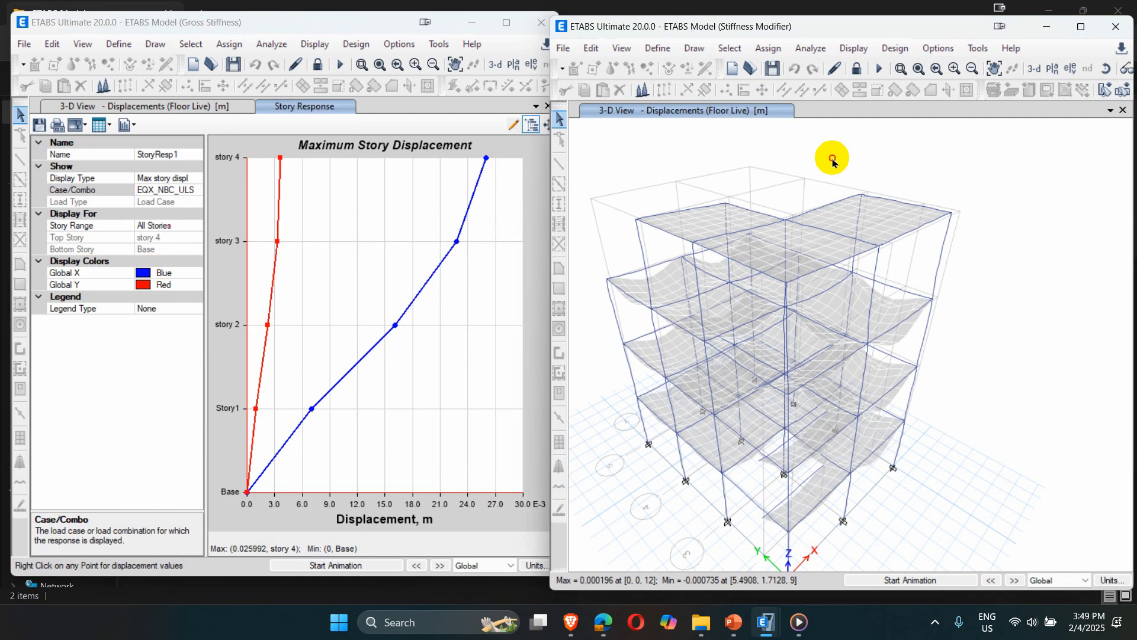
{"action": "left_click", "coordinate": [854, 48]}
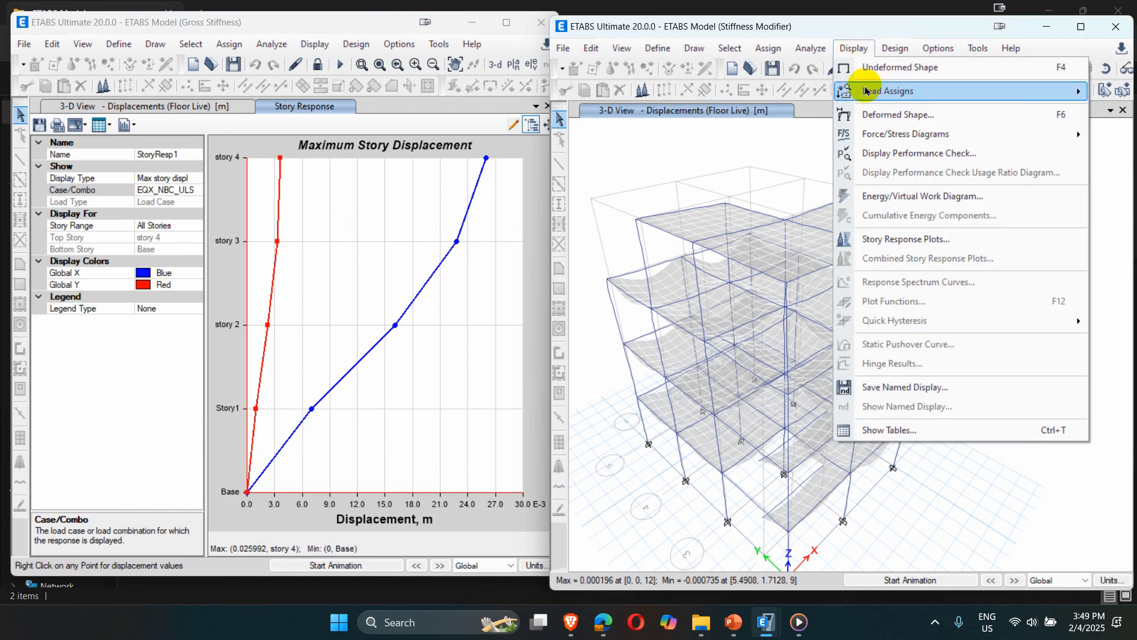
{"action": "left_click", "coordinate": [914, 240]}
{"action": "left_click", "coordinate": [737, 182]}
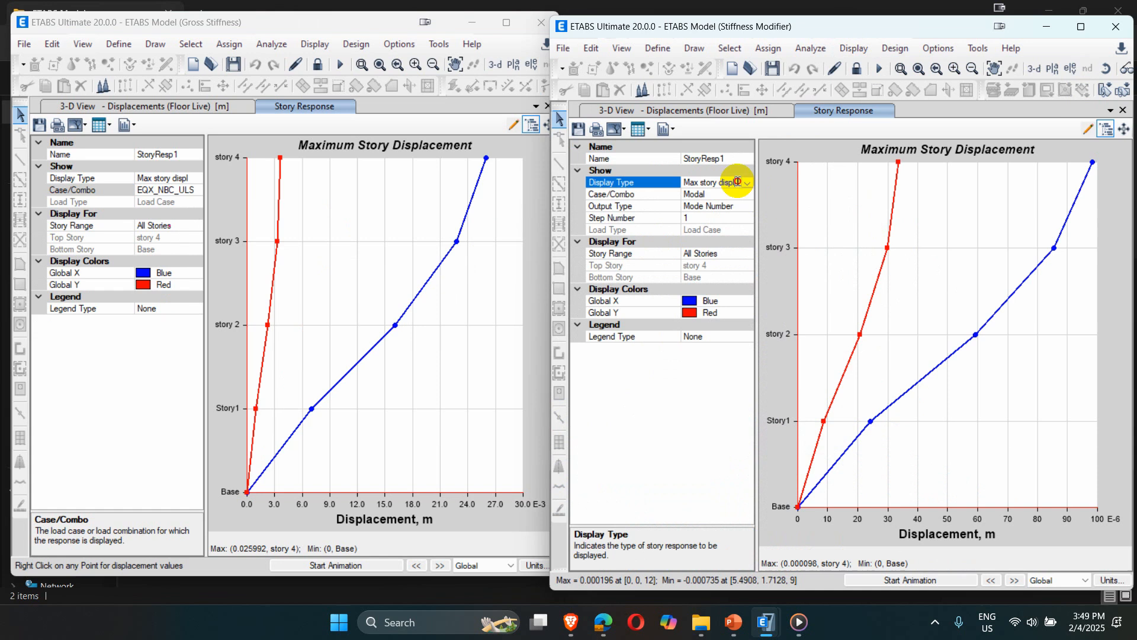
{"action": "left_click", "coordinate": [744, 195]}
{"action": "left_click", "coordinate": [747, 194]}
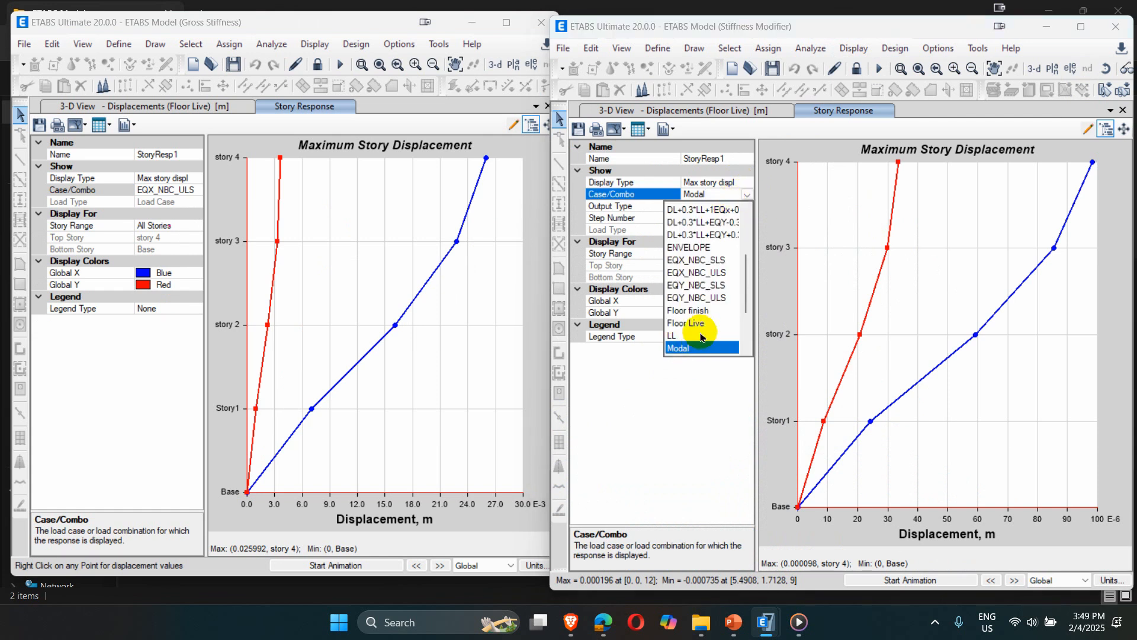
{"action": "left_click", "coordinate": [706, 272]}
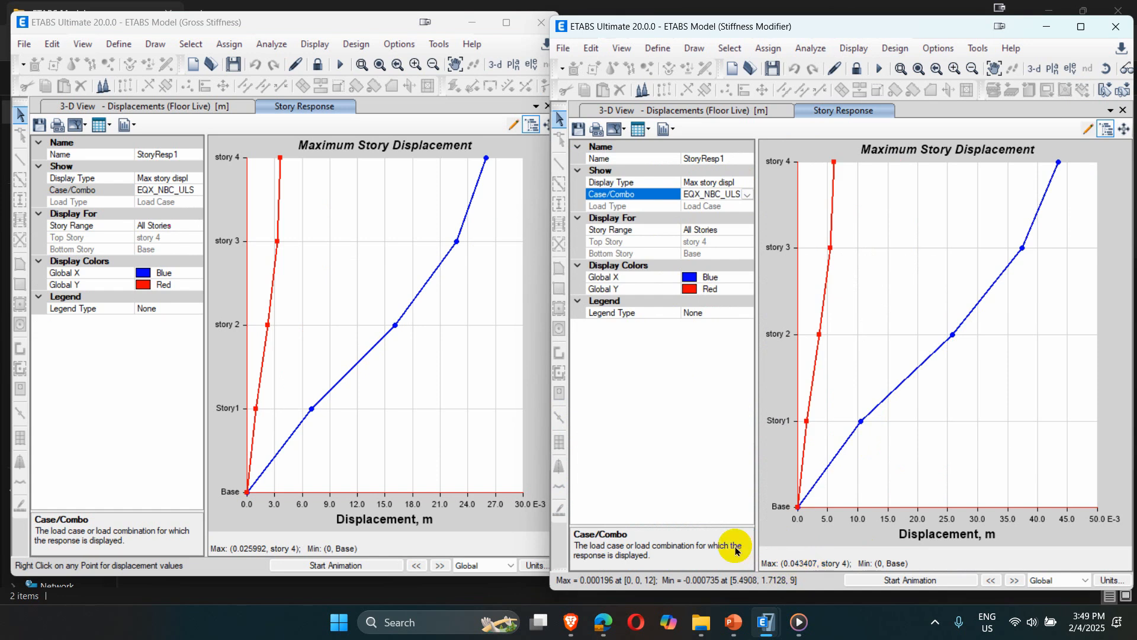
{"action": "mouse_move", "coordinate": [278, 259]}
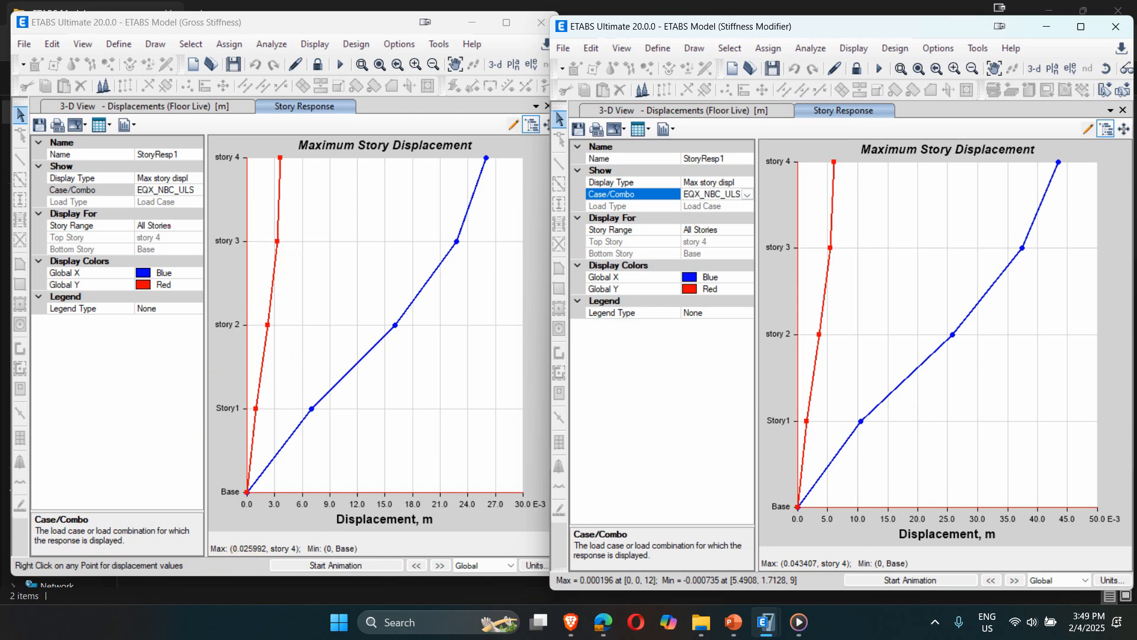
Handwrite the peak displacements 0.043 m and 0.025 m over the stiffness modifier plot, then circle and underline both values
{"action": "key", "text": "ctrl+shift+d"}
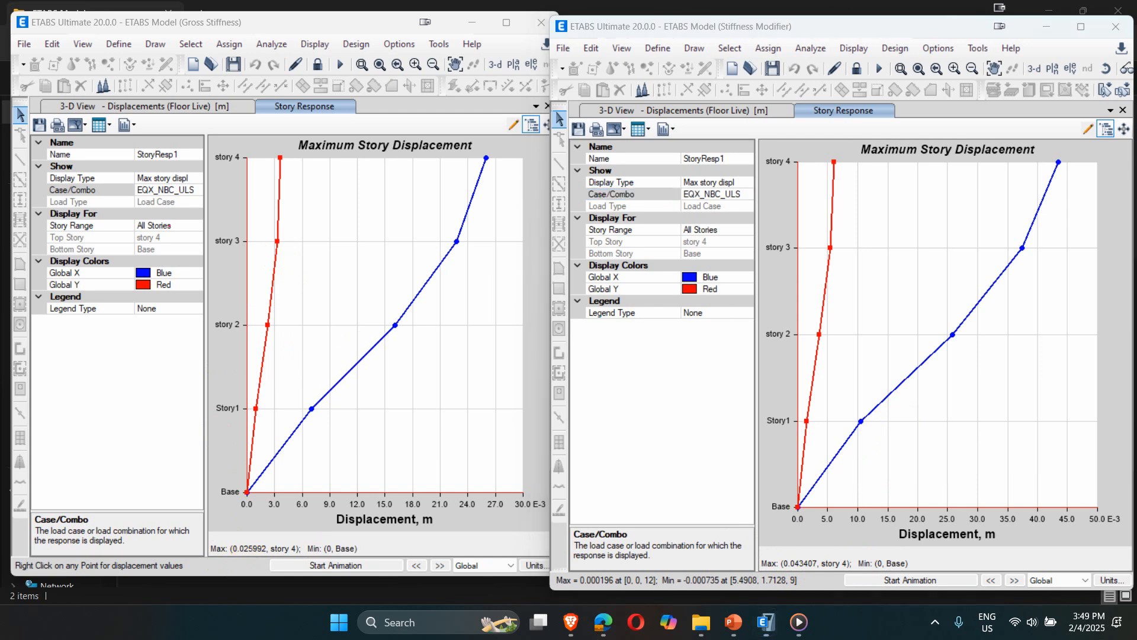
{"action": "left_click", "coordinate": [686, 392]}
{"action": "mouse_move", "coordinate": [708, 384]}
{"action": "left_mouse_down"}
{"action": "mouse_move", "coordinate": [767, 378]}
{"action": "mouse_move", "coordinate": [805, 347]}
{"action": "mouse_move", "coordinate": [889, 330]}
{"action": "mouse_move", "coordinate": [880, 322]}
{"action": "mouse_move", "coordinate": [902, 307]}
{"action": "mouse_move", "coordinate": [935, 317]}
{"action": "left_mouse_up"}
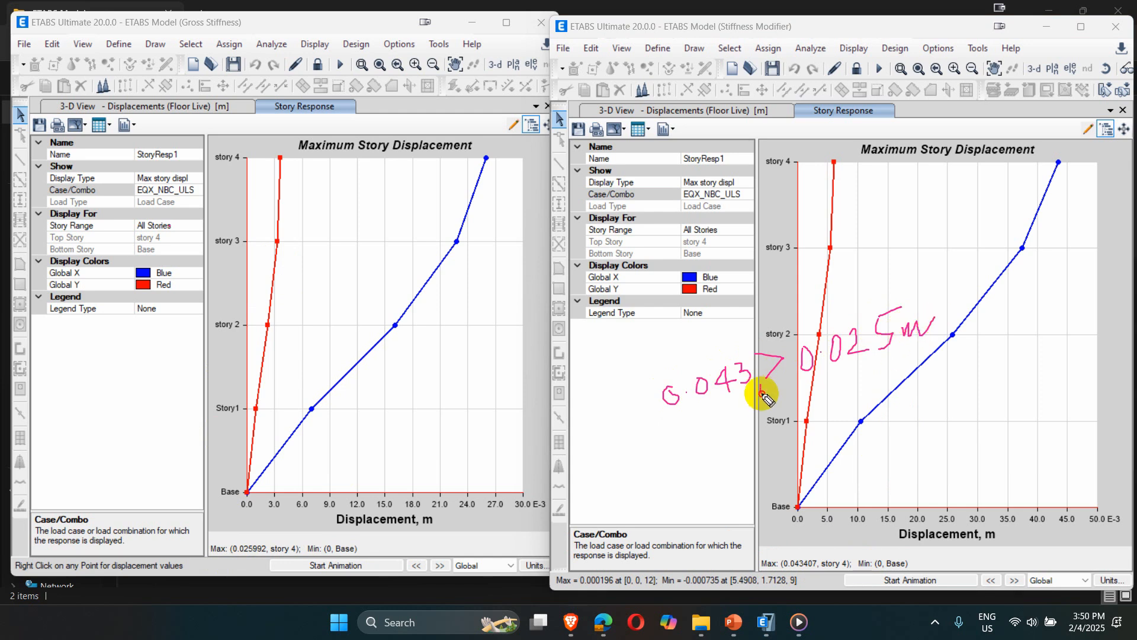
{"action": "mouse_move", "coordinate": [782, 391]}
{"action": "left_mouse_down"}
{"action": "mouse_move", "coordinate": [915, 357]}
{"action": "mouse_move", "coordinate": [867, 375]}
{"action": "mouse_move", "coordinate": [901, 356]}
{"action": "mouse_move", "coordinate": [944, 287]}
{"action": "mouse_move", "coordinate": [810, 297]}
{"action": "mouse_move", "coordinate": [795, 361]}
{"action": "mouse_move", "coordinate": [881, 373]}
{"action": "mouse_move", "coordinate": [884, 390]}
{"action": "left_mouse_up"}
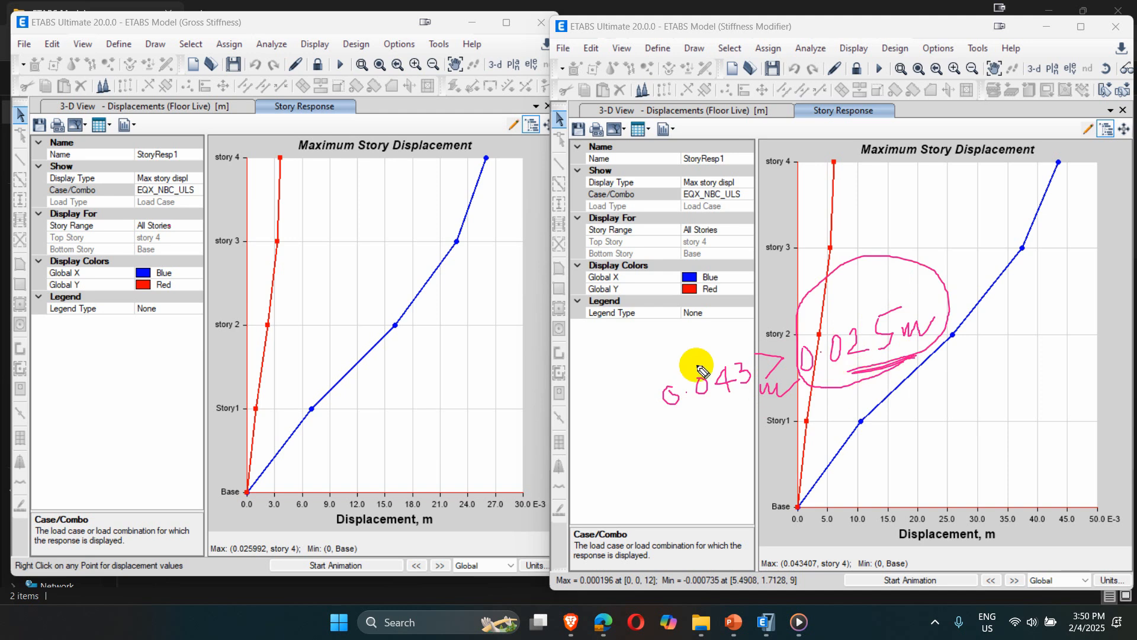
{"action": "mouse_move", "coordinate": [703, 338]}
{"action": "left_mouse_down"}
{"action": "mouse_move", "coordinate": [646, 370]}
{"action": "mouse_move", "coordinate": [678, 428]}
{"action": "mouse_move", "coordinate": [776, 412]}
{"action": "mouse_move", "coordinate": [779, 354]}
{"action": "mouse_move", "coordinate": [702, 335]}
{"action": "left_mouse_up"}
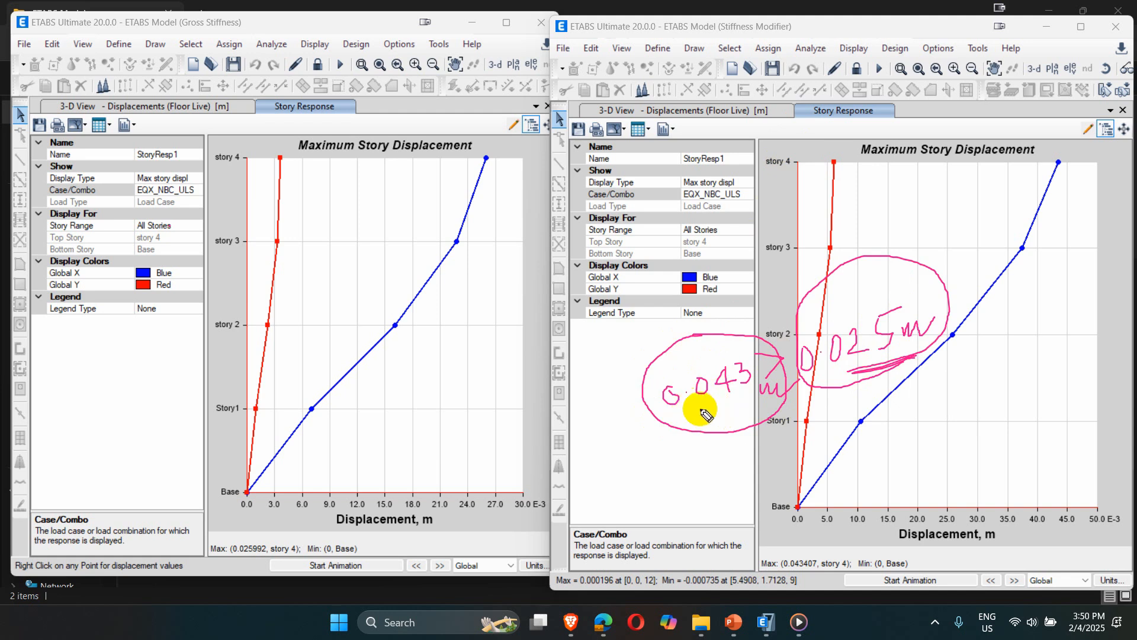
{"action": "left_click_drag", "start_coordinate": [699, 411], "coordinate": [761, 402]}
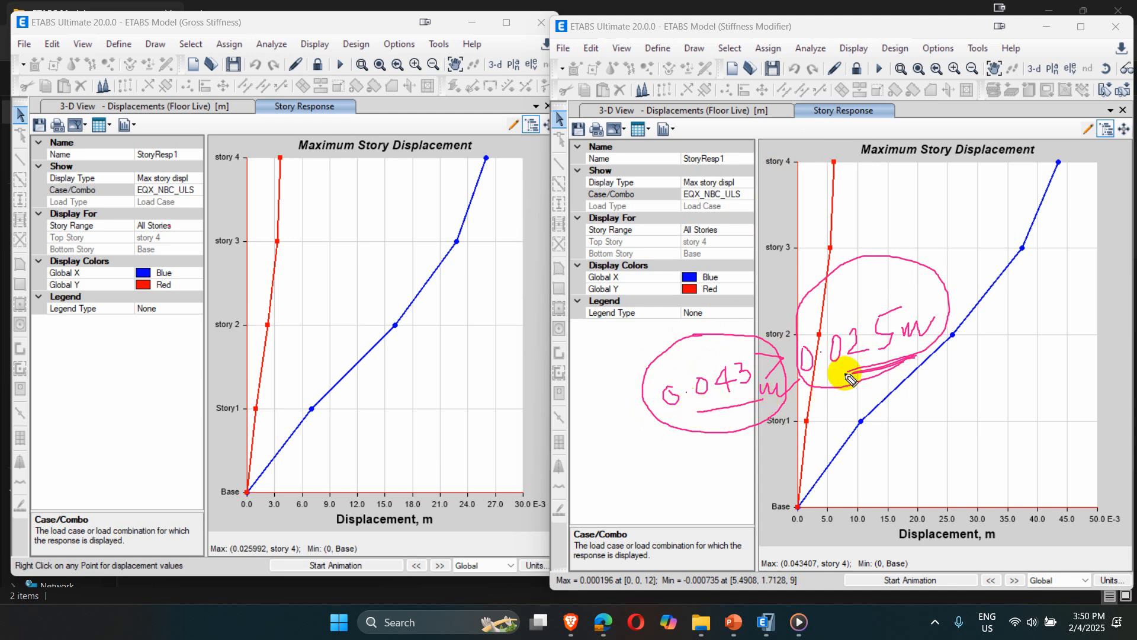
{"action": "left_click_drag", "start_coordinate": [698, 416], "coordinate": [757, 412]}
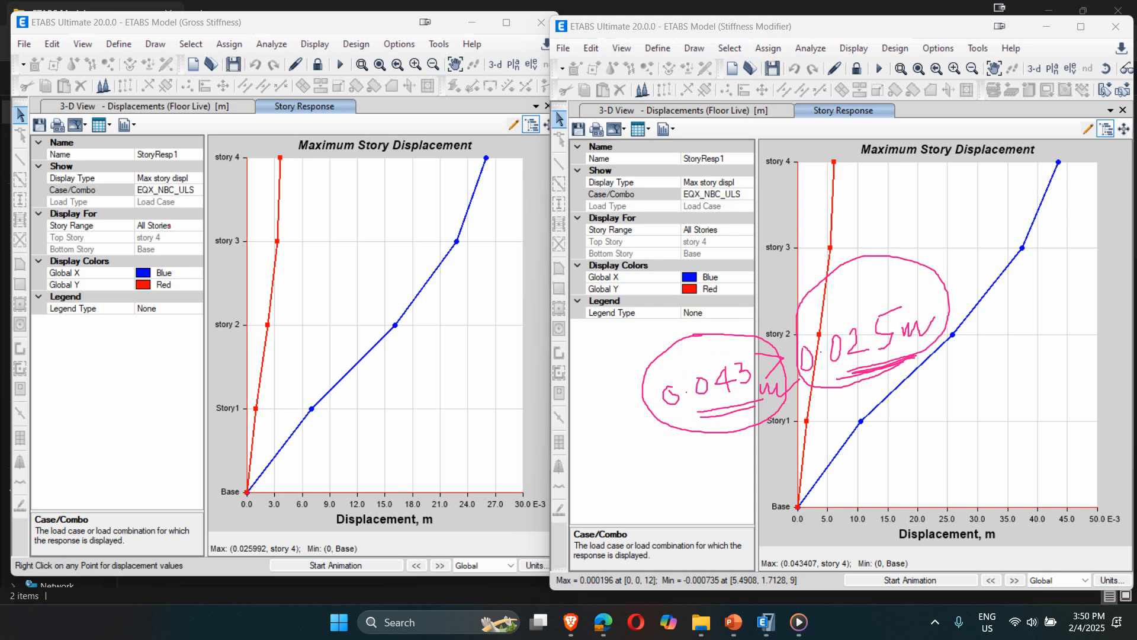
Plot maximum story drifts for EQX_NBC_ULS in both the stiffness modifier and gross stiffness models
{"action": "left_click", "coordinate": [726, 183]}
{"action": "left_click", "coordinate": [746, 183]}
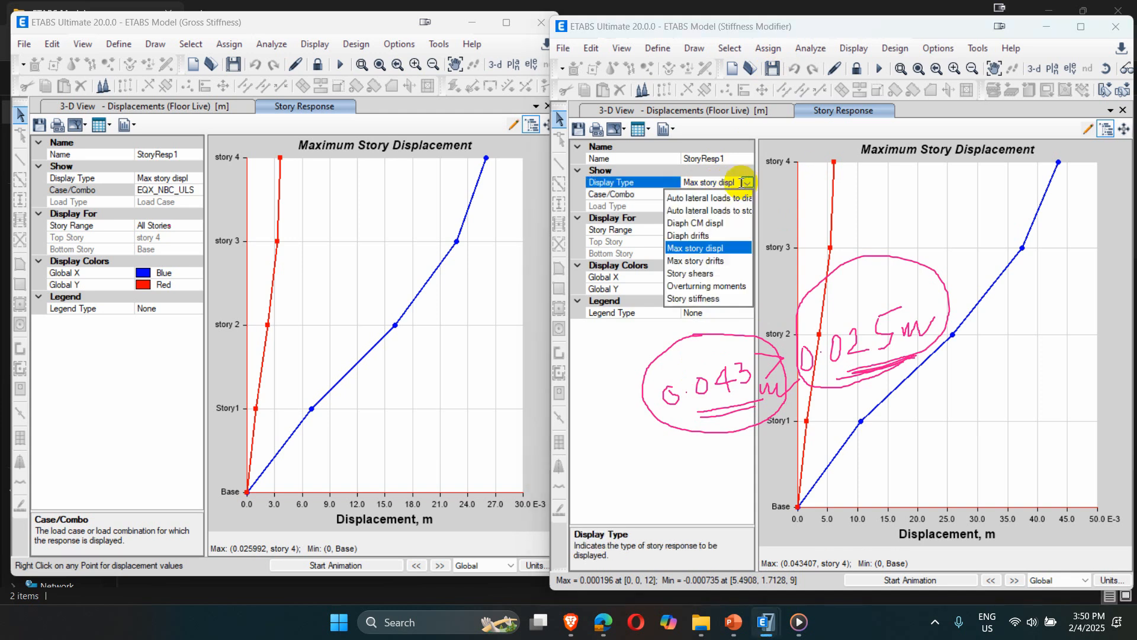
{"action": "left_click", "coordinate": [702, 261]}
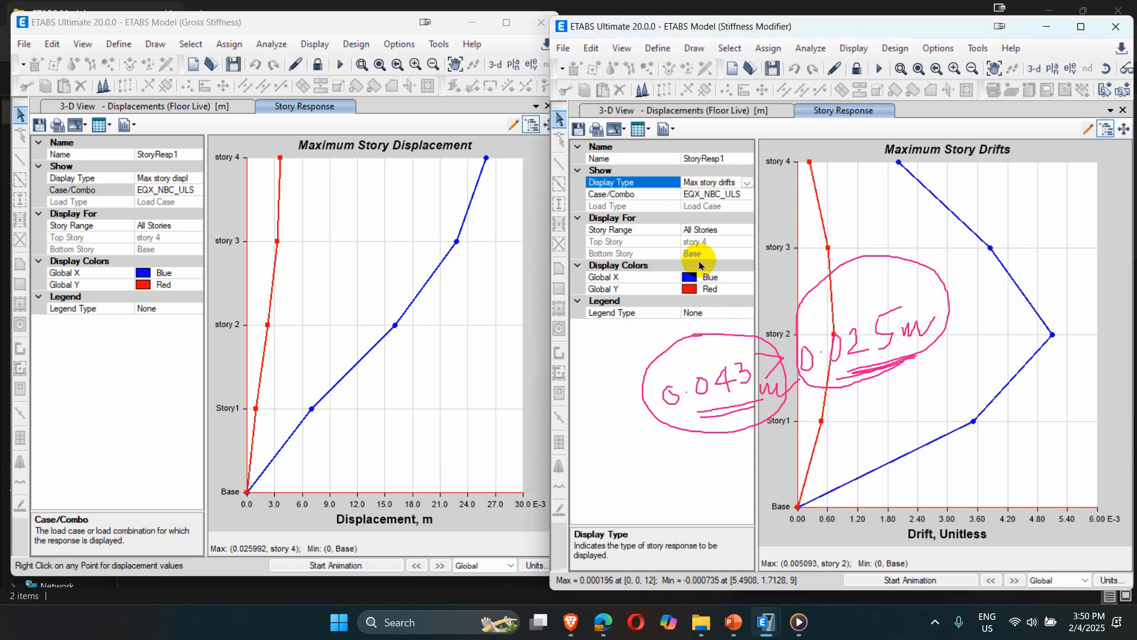
{"action": "left_click", "coordinate": [177, 189]}
{"action": "left_click", "coordinate": [181, 177]}
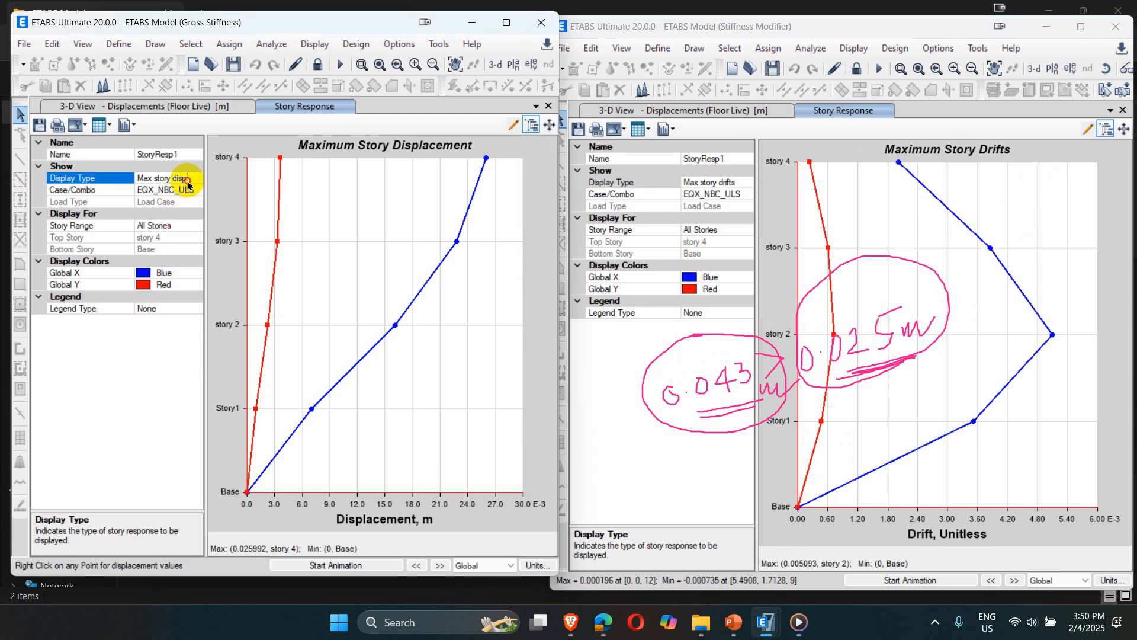
{"action": "left_click", "coordinate": [196, 178]}
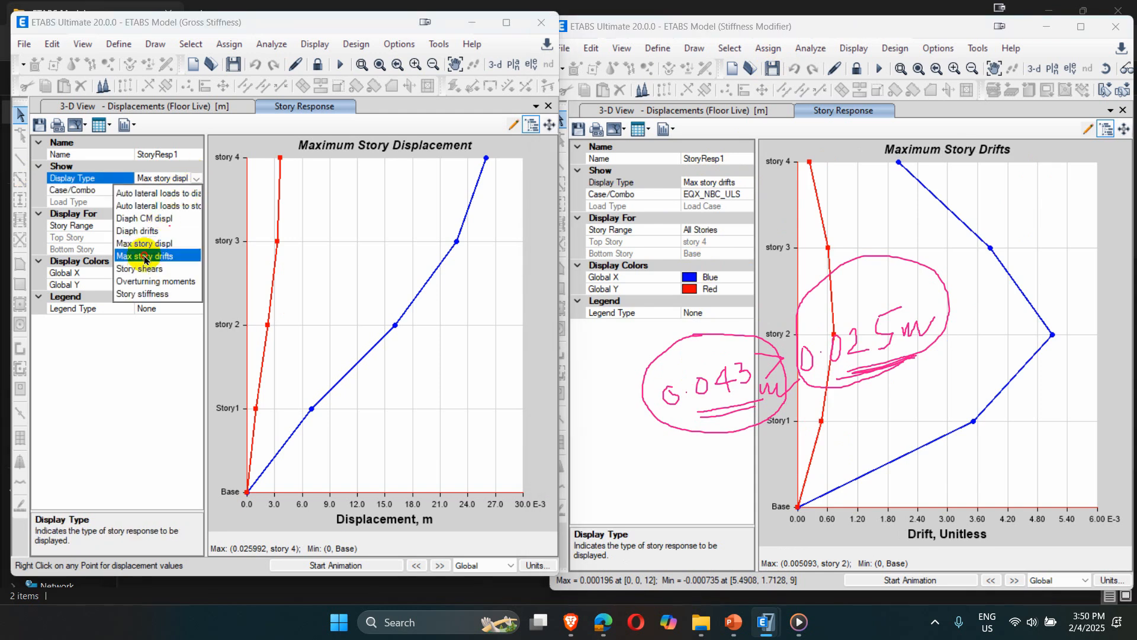
{"action": "left_click", "coordinate": [145, 256]}
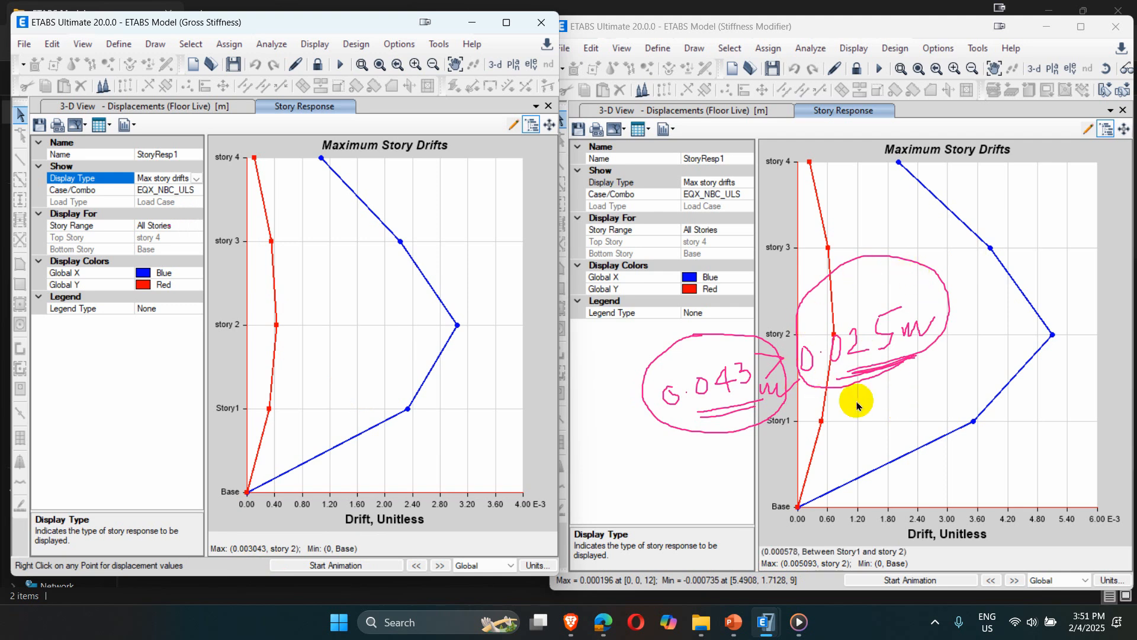
{"action": "left_click", "coordinate": [790, 572]}
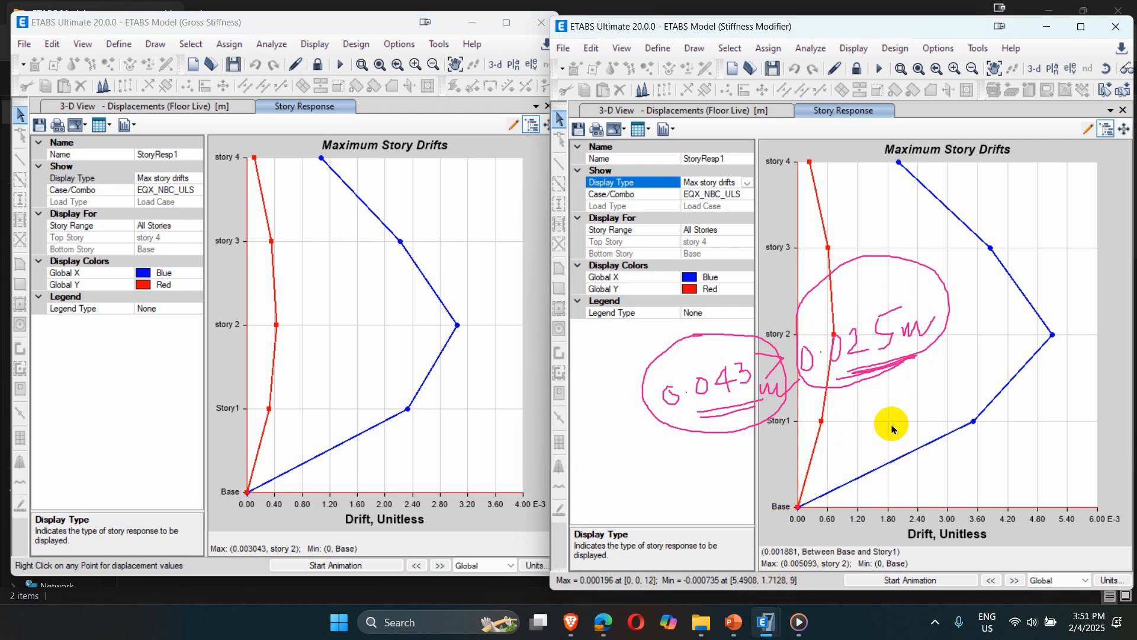
Plot story stiffness for EQX_NBC_ULS in both the gross stiffness and stiffness modifier models
{"action": "left_click", "coordinate": [189, 178]}
{"action": "left_click", "coordinate": [196, 178]}
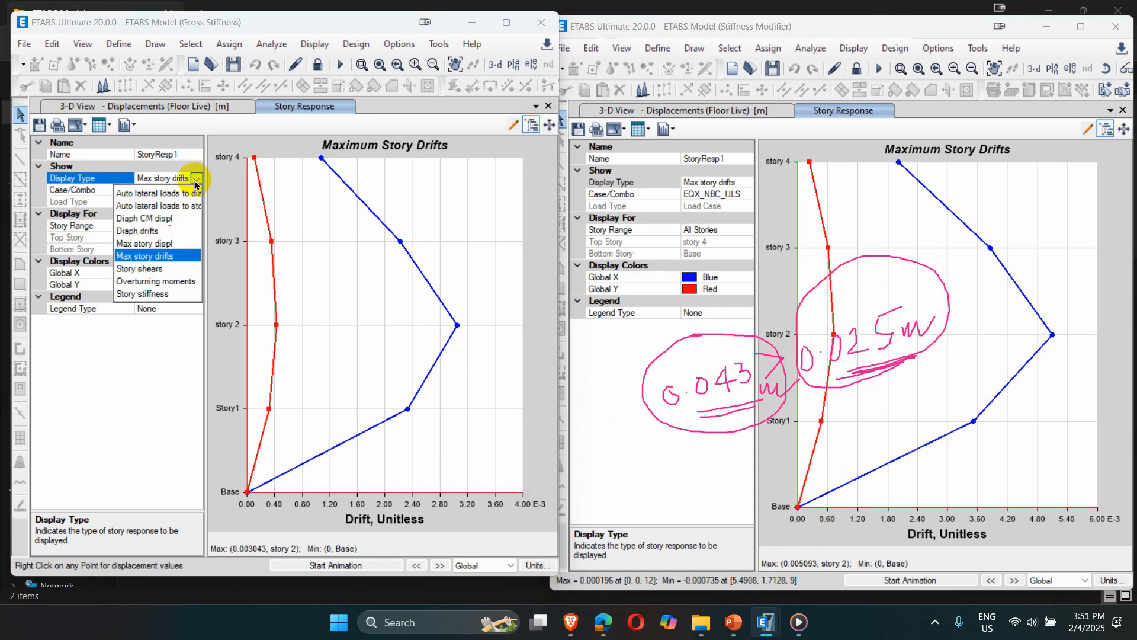
{"action": "left_click", "coordinate": [153, 294]}
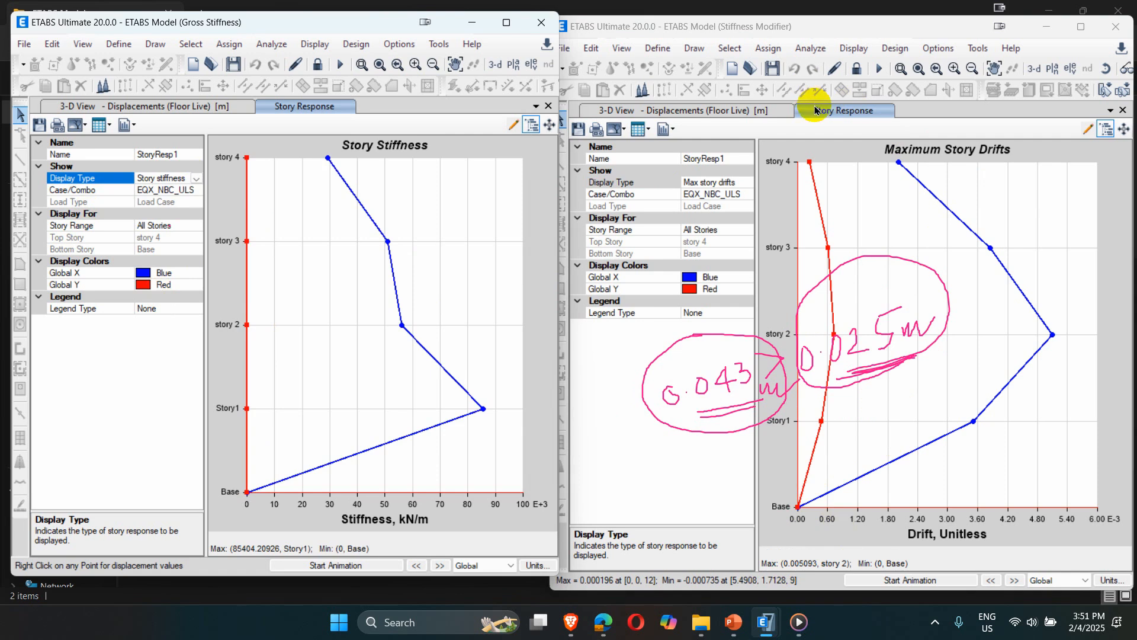
{"action": "left_click", "coordinate": [853, 48]}
{"action": "left_click", "coordinate": [850, 50]}
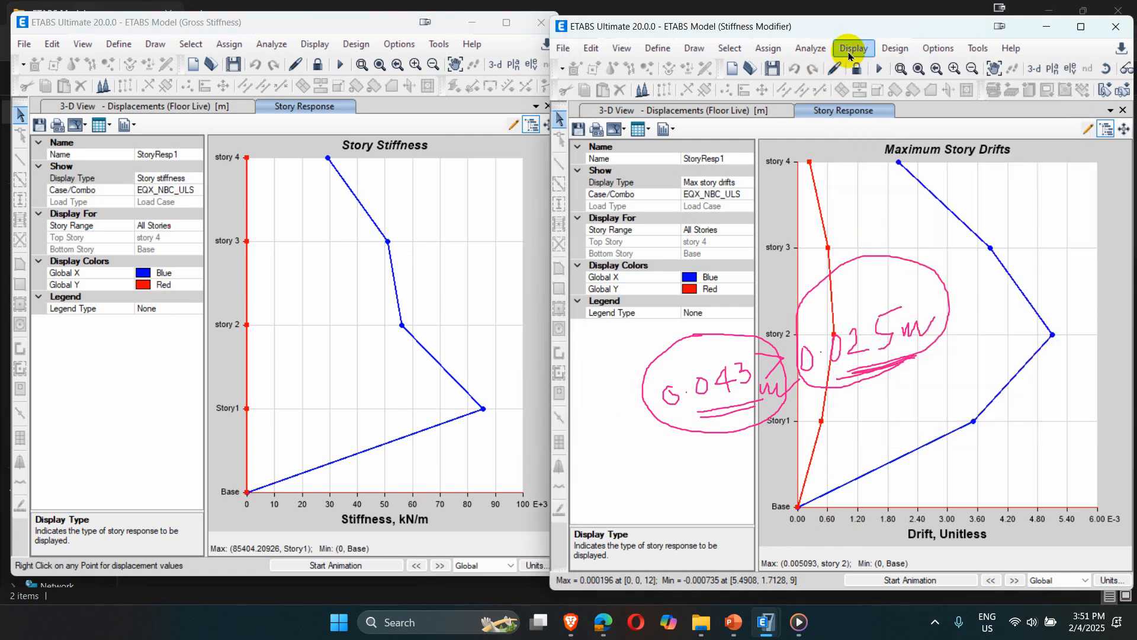
{"action": "left_click", "coordinate": [739, 181]}
{"action": "left_click", "coordinate": [748, 183]}
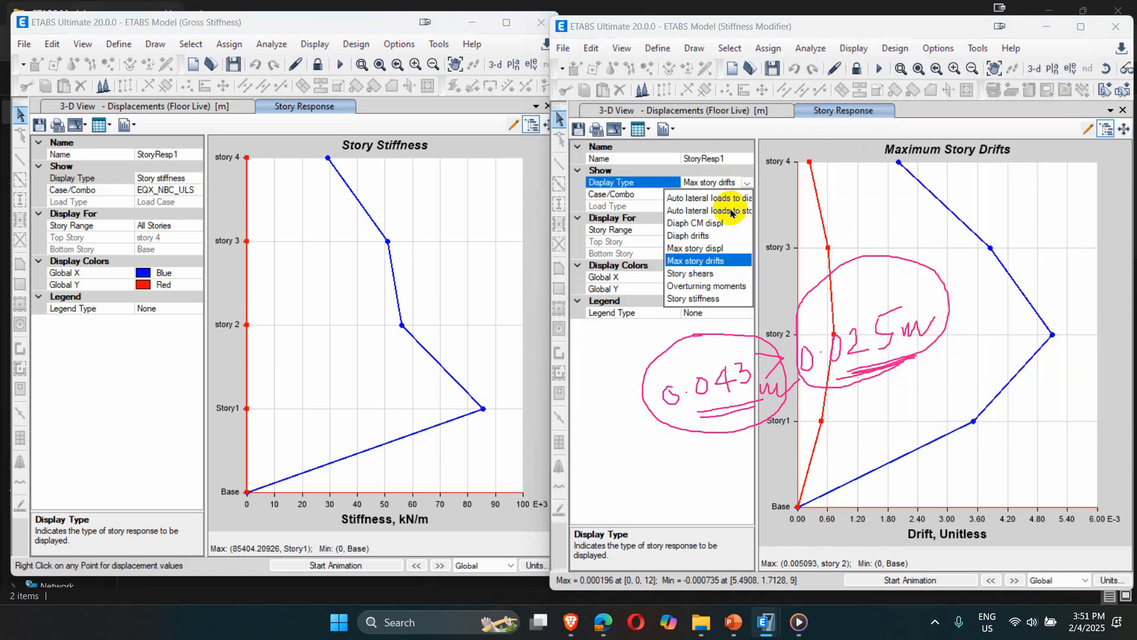
{"action": "left_click", "coordinate": [714, 299]}
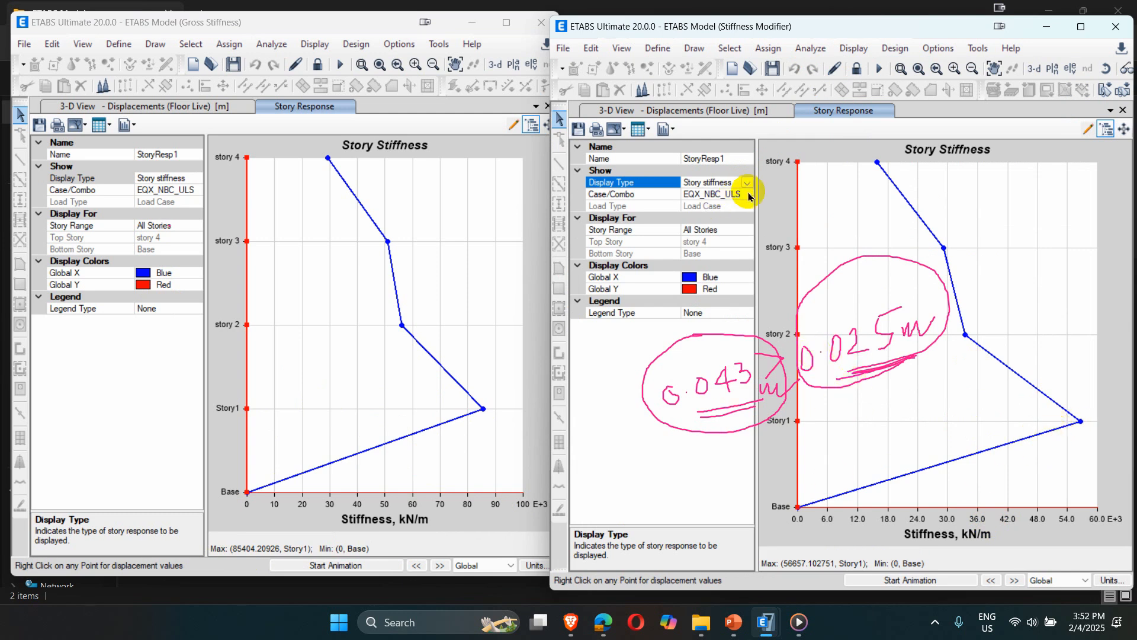
Close the story response plots in both models and erase the handwritten displacement annotations
{"action": "left_click", "coordinate": [305, 46]}
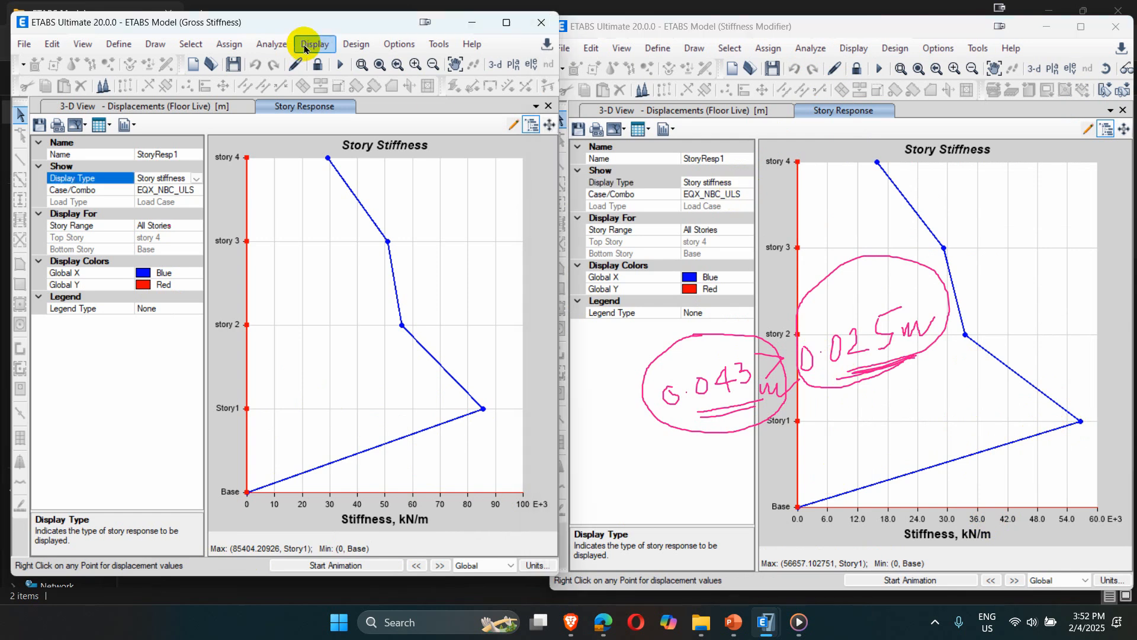
{"action": "left_click", "coordinate": [549, 106]}
{"action": "left_click", "coordinate": [1122, 111]}
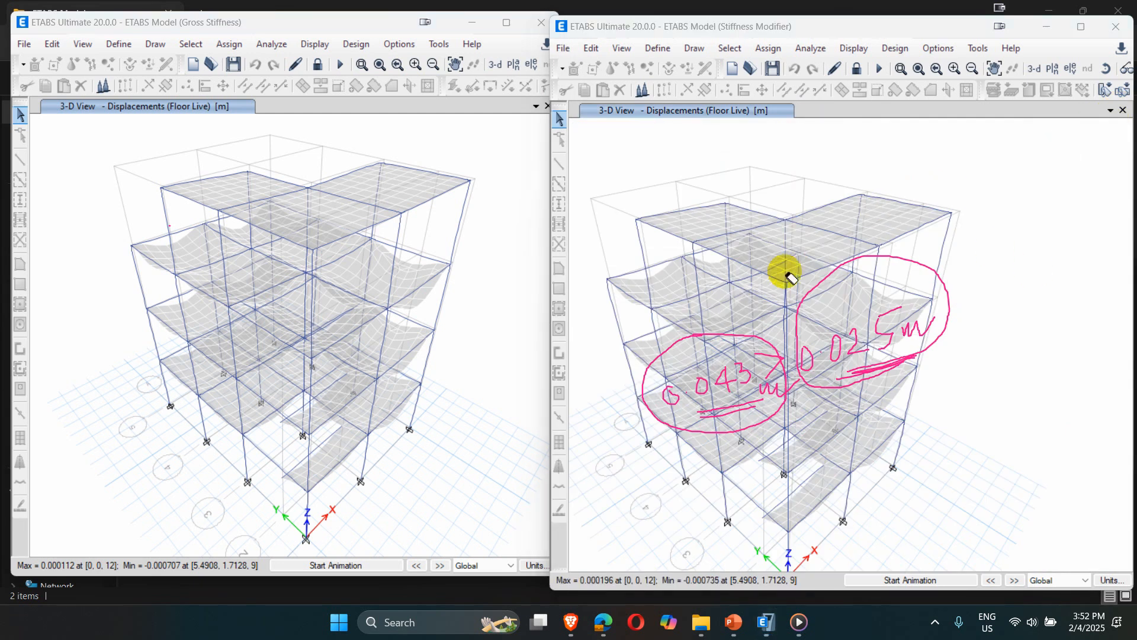
{"action": "mouse_move", "coordinate": [785, 272]}
{"action": "left_mouse_down"}
{"action": "mouse_move", "coordinate": [776, 233]}
{"action": "mouse_move", "coordinate": [895, 333]}
{"action": "mouse_move", "coordinate": [647, 373]}
{"action": "mouse_move", "coordinate": [665, 407]}
{"action": "mouse_move", "coordinate": [708, 376]}
{"action": "left_mouse_up"}
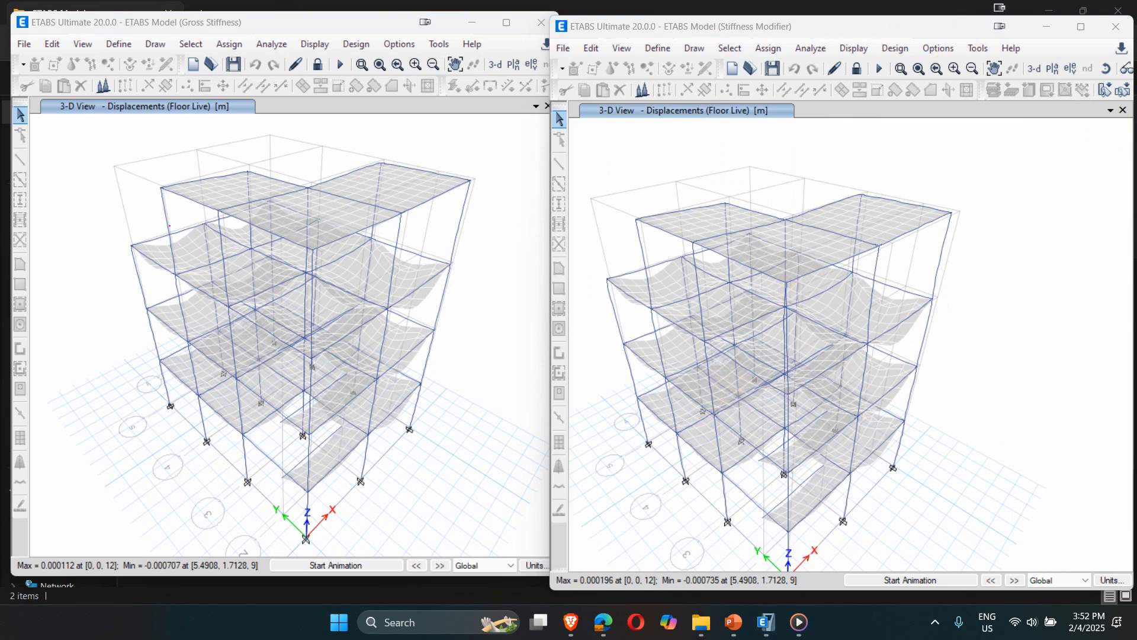
Display the frame Moment 3-3 diagram for combo 1.2DL+1.5LL in the gross stiffness model and examine the lowest corner beams
{"action": "left_click", "coordinate": [314, 44]}
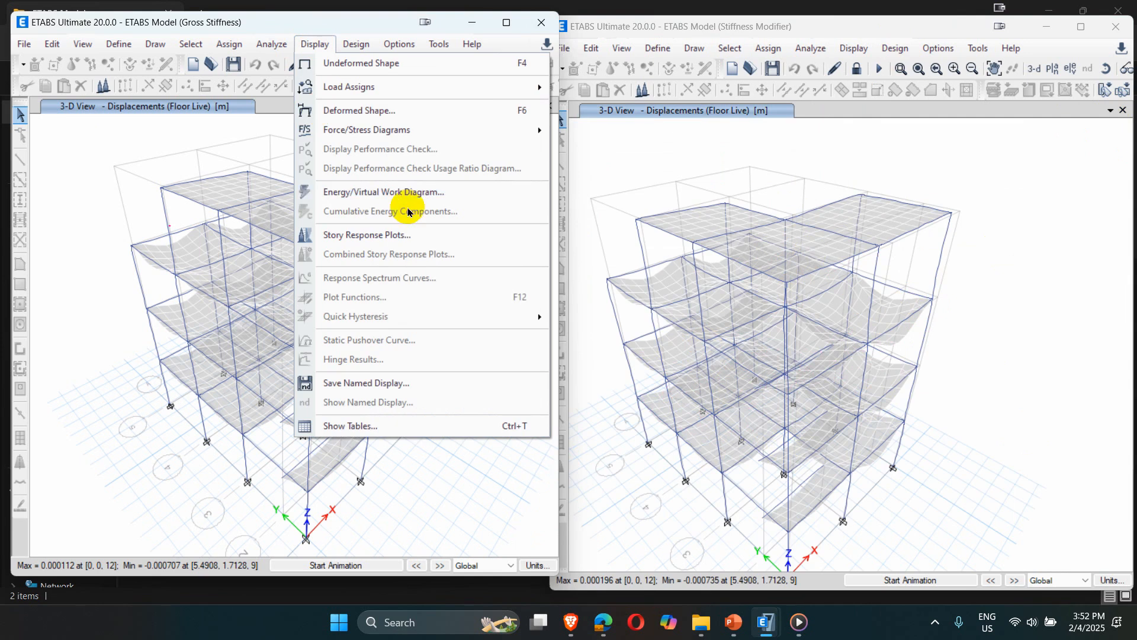
{"action": "mouse_move", "coordinate": [365, 138]}
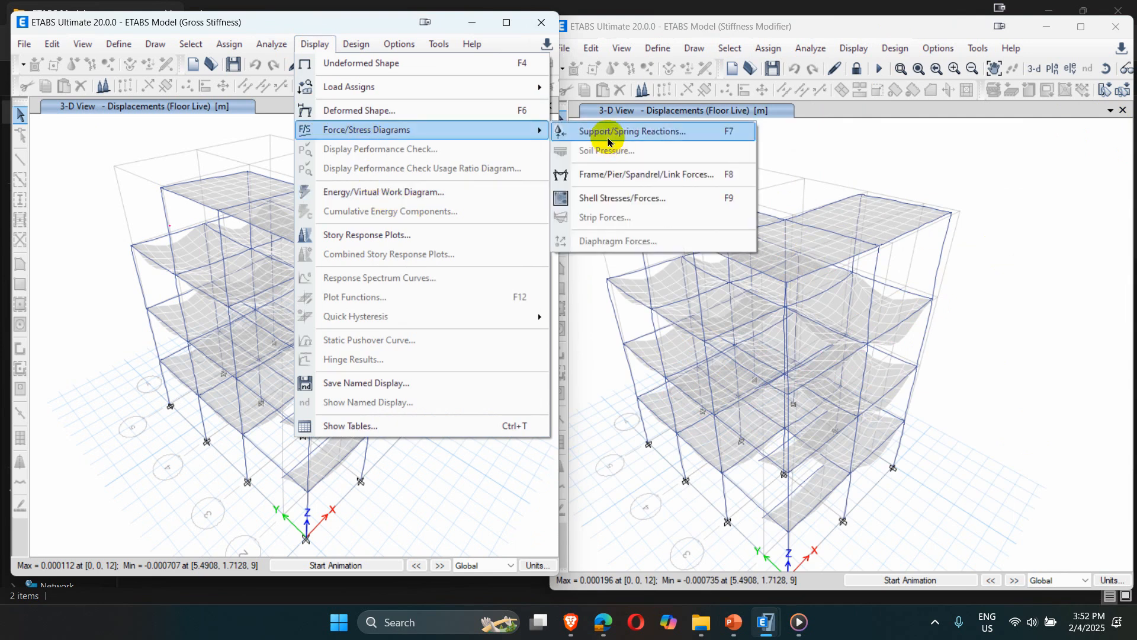
{"action": "left_click", "coordinate": [610, 174]}
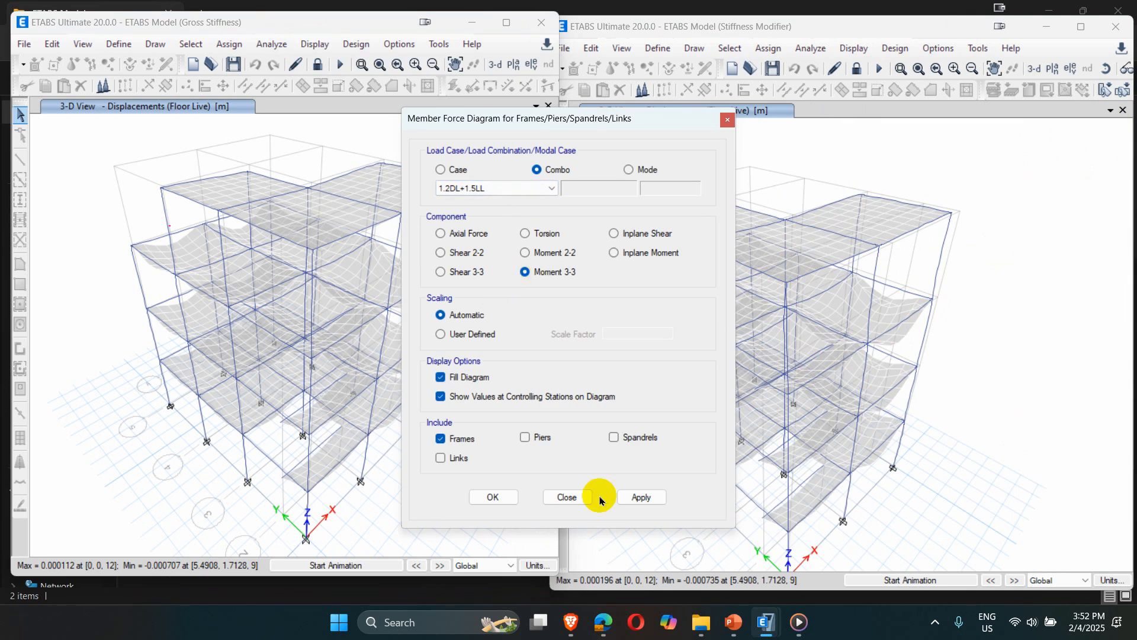
{"action": "left_click", "coordinate": [641, 497]}
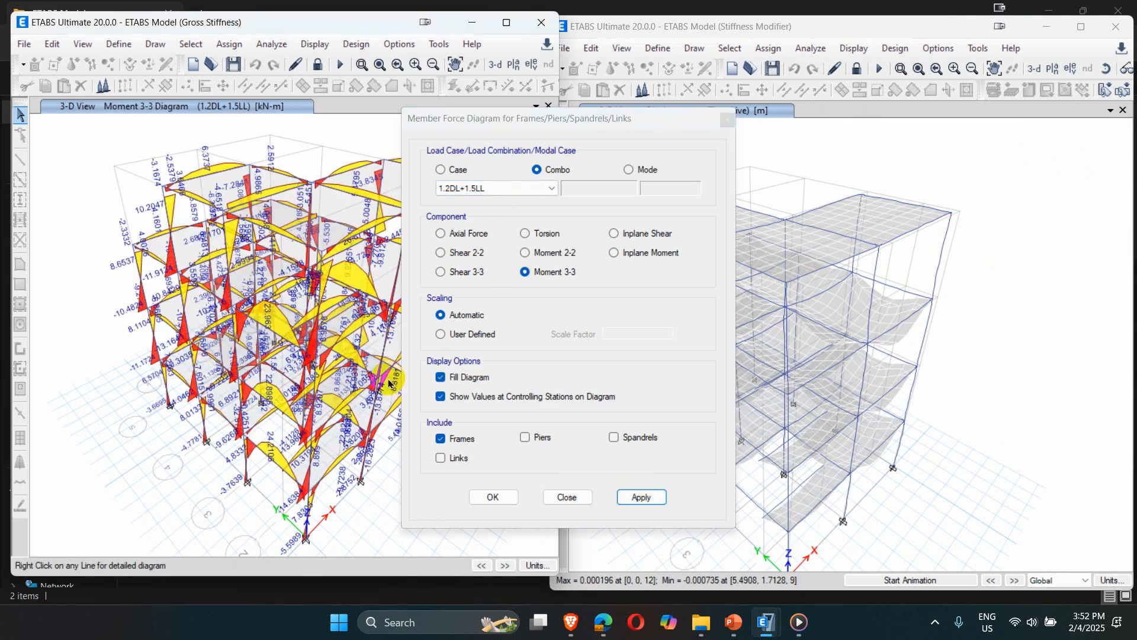
{"action": "scroll", "coordinate": [324, 519], "scroll_direction": "up", "scroll_amount": 3}
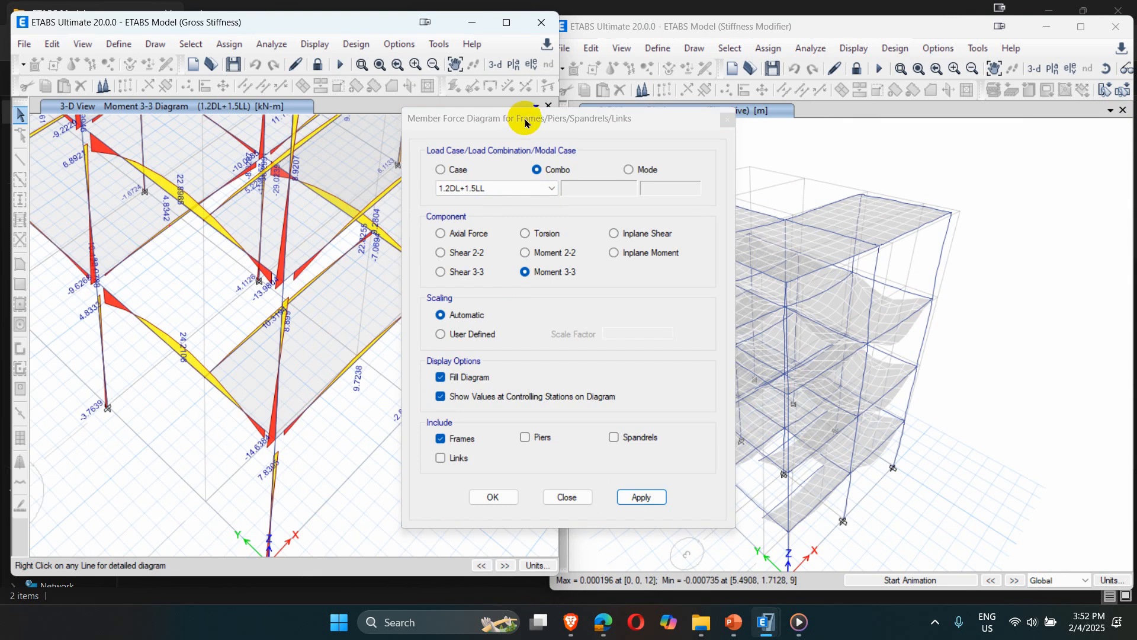
{"action": "left_click_drag", "start_coordinate": [521, 118], "coordinate": [669, 167]}
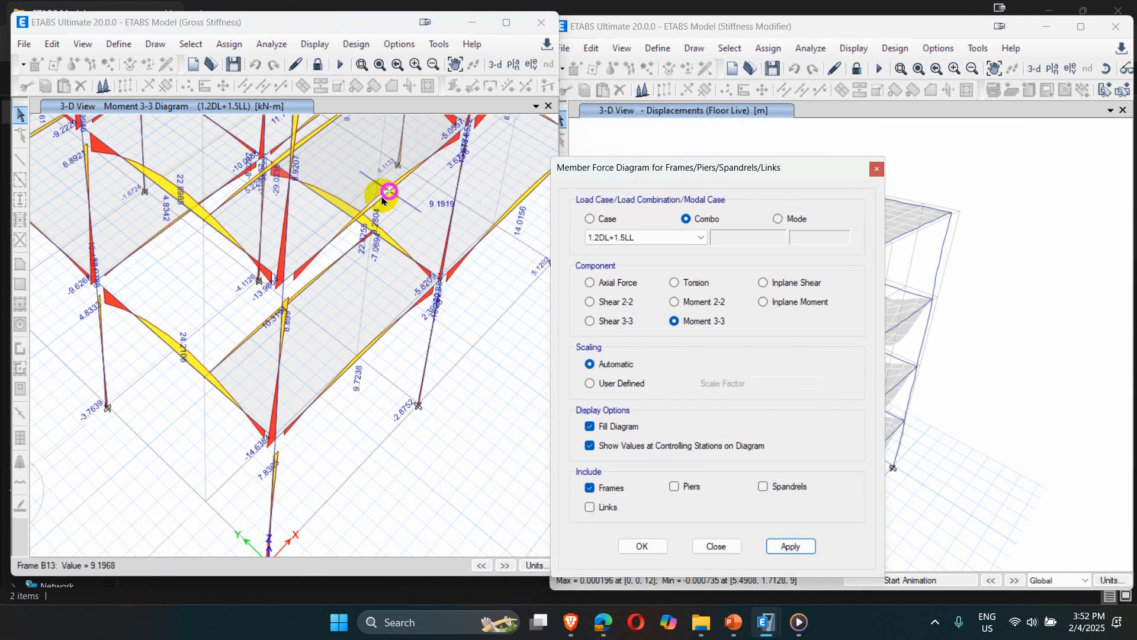
{"action": "left_click", "coordinate": [455, 66]}
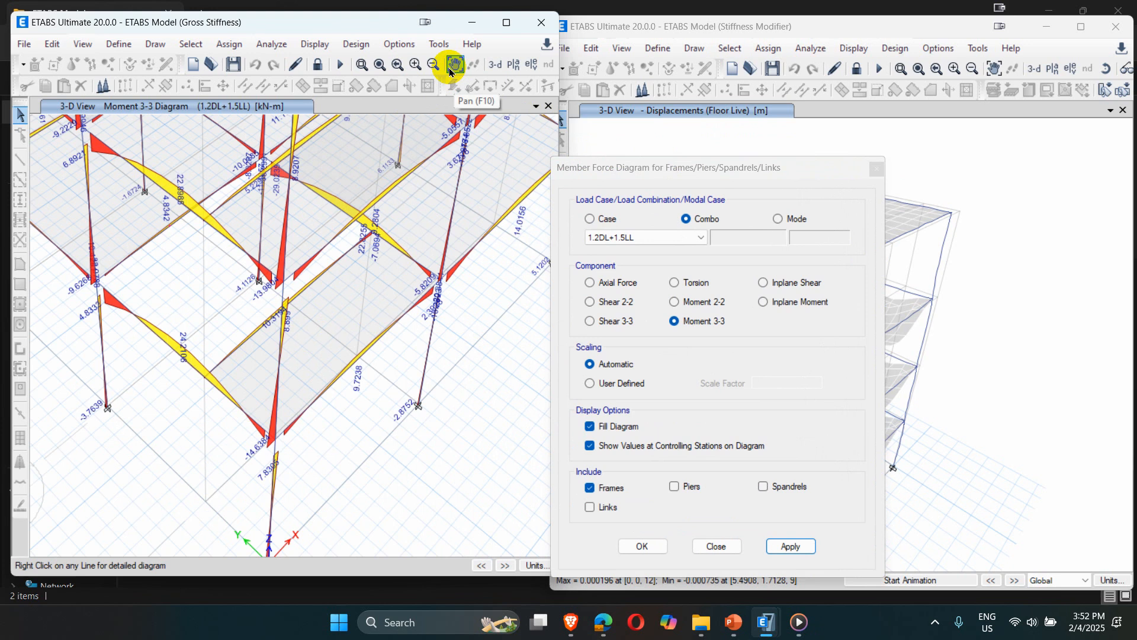
{"action": "scroll", "coordinate": [297, 470], "scroll_direction": "up", "scroll_amount": 3}
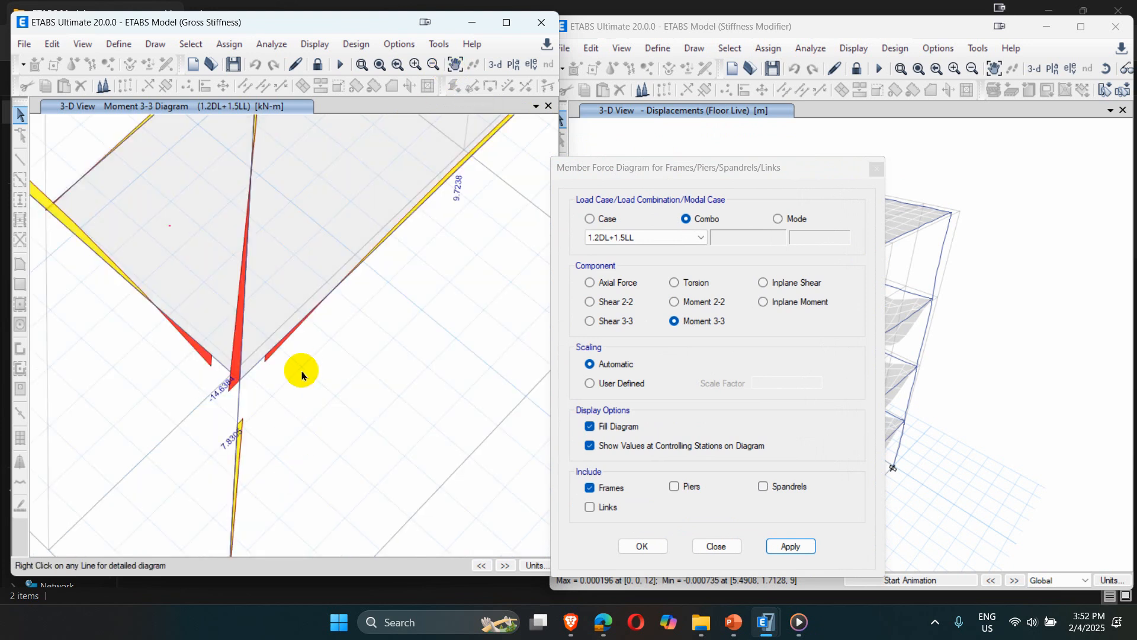
{"action": "scroll", "coordinate": [301, 375], "scroll_direction": "down", "scroll_amount": 3}
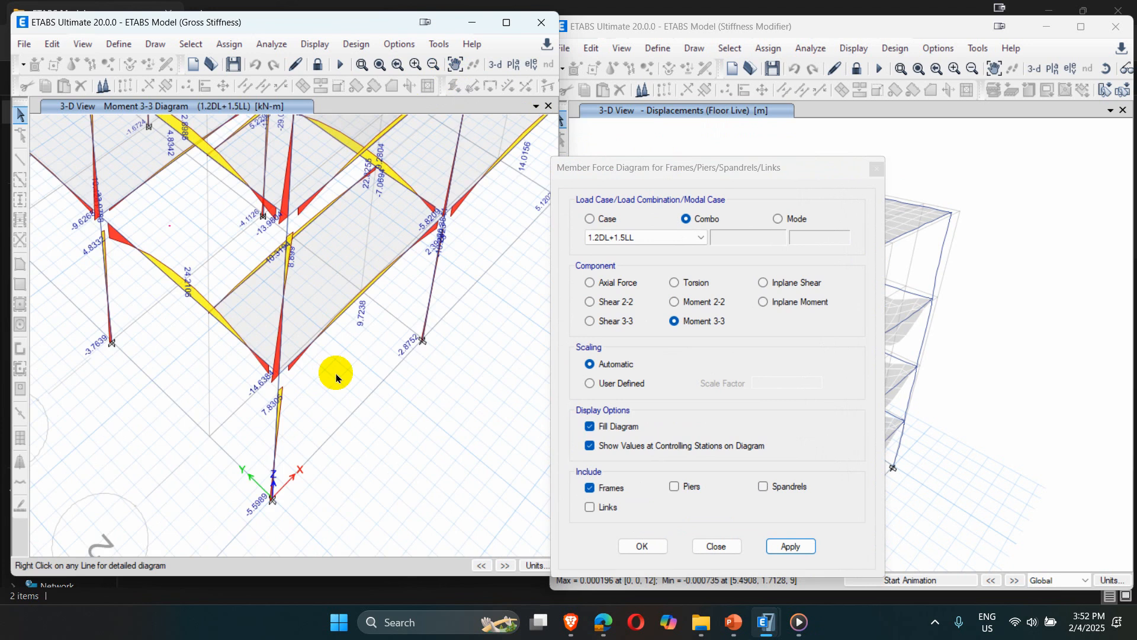
Inspect the Moment 3-3 diagram around the lowest corner bay of the gross stiffness model and close the member force diagram settings
{"action": "left_click_drag", "start_coordinate": [345, 375], "coordinate": [314, 437]}
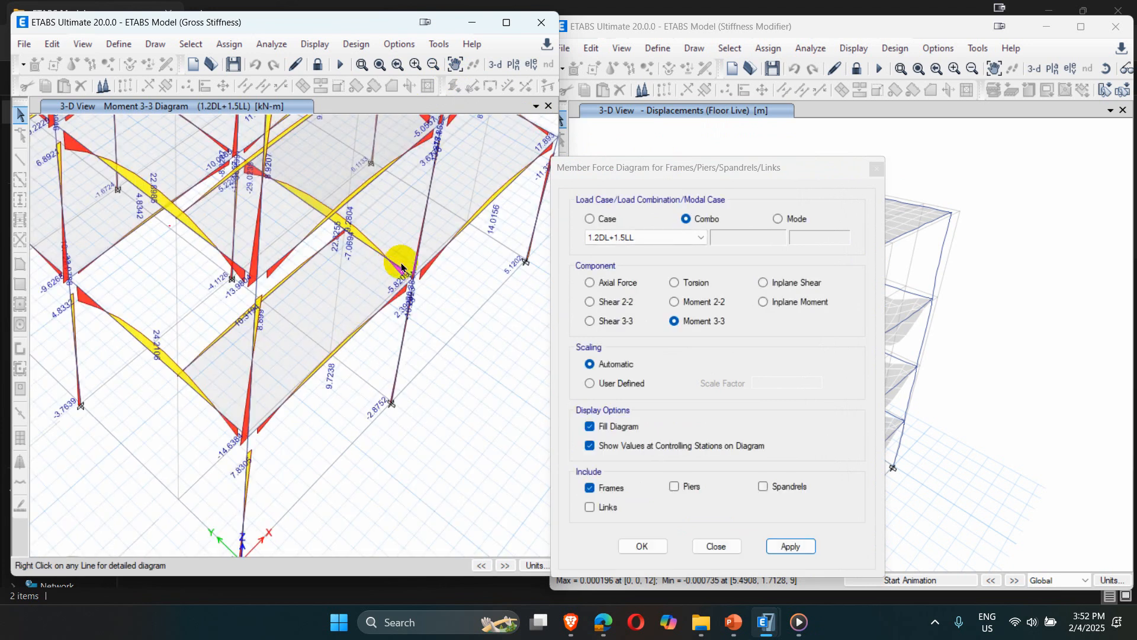
{"action": "left_click", "coordinate": [411, 274]}
{"action": "scroll", "coordinate": [411, 274], "scroll_direction": "down", "scroll_amount": 5}
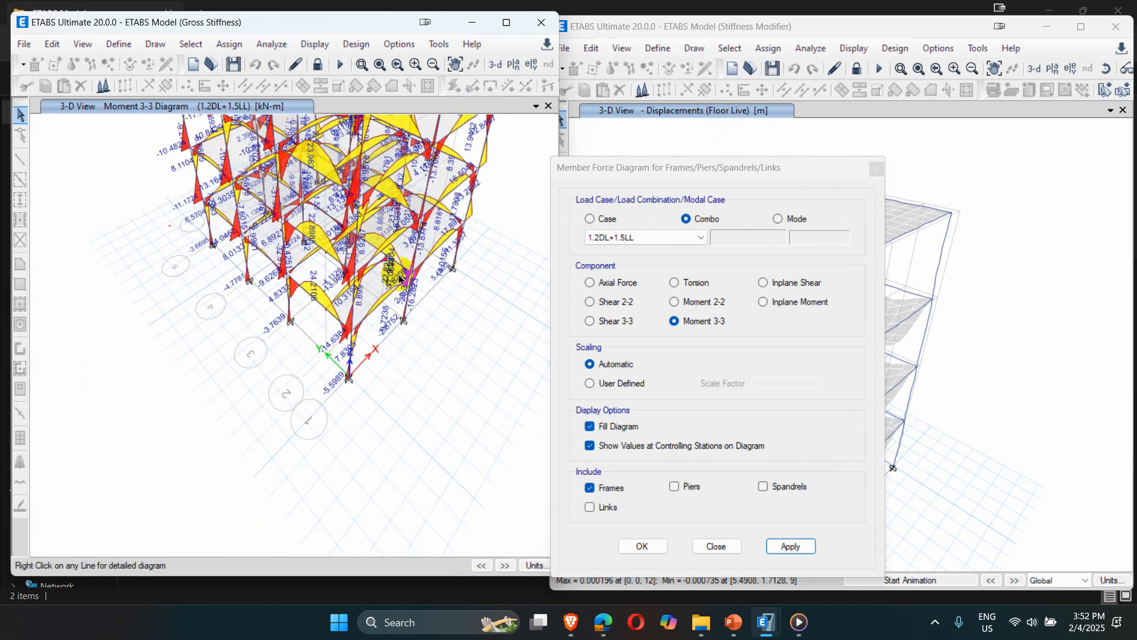
{"action": "scroll", "coordinate": [383, 292], "scroll_direction": "up", "scroll_amount": 5}
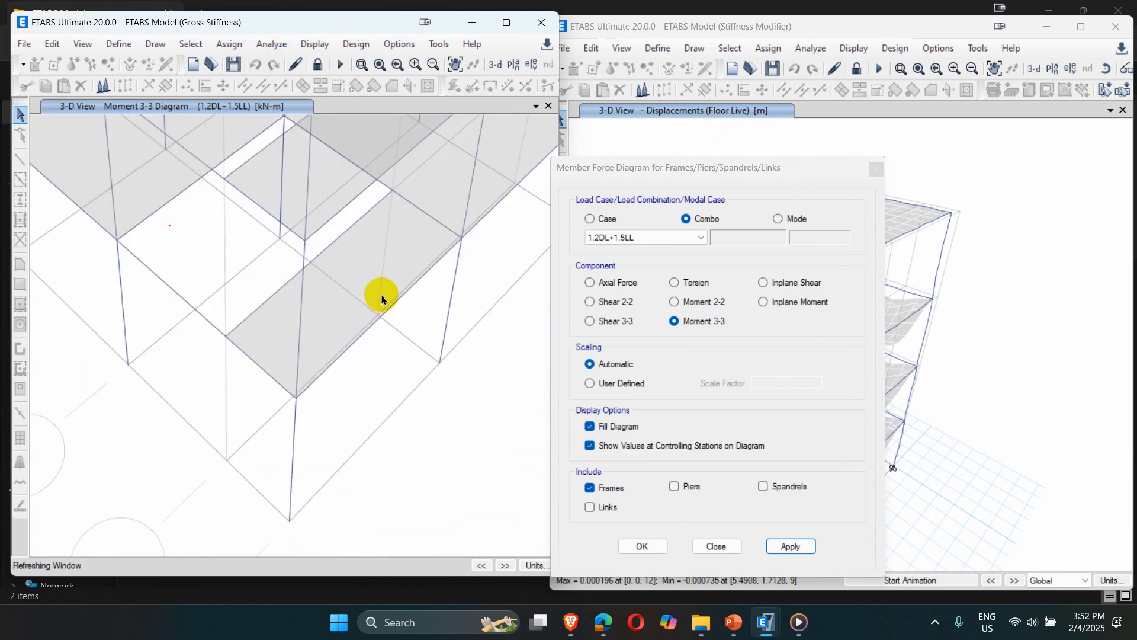
{"action": "left_click", "coordinate": [877, 169]}
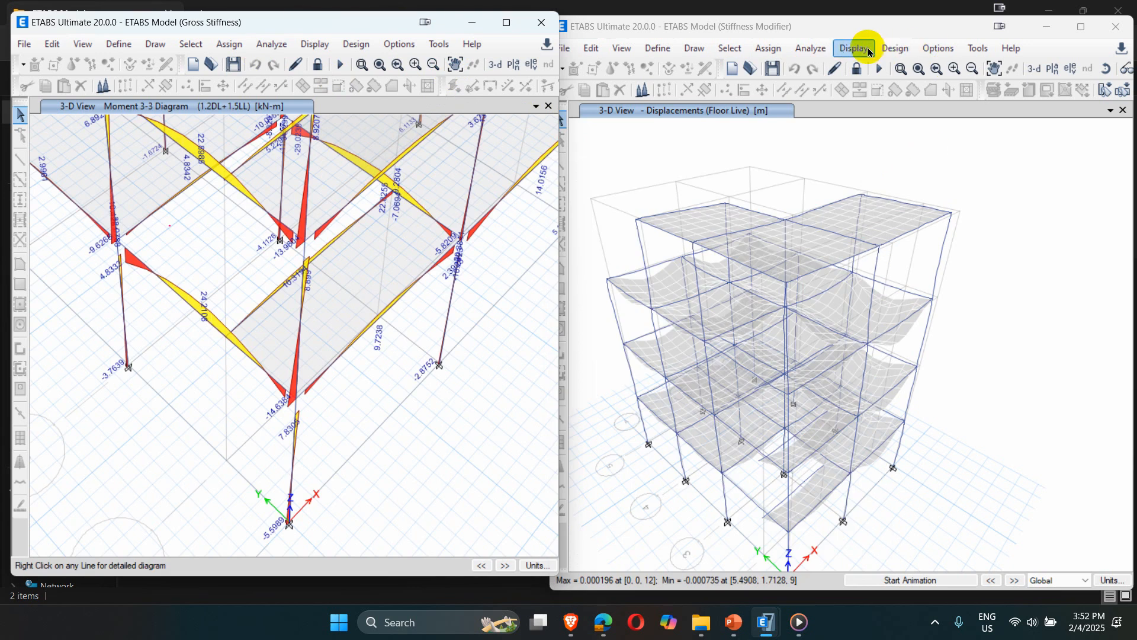
Display the frame Moment 3-3 diagram for combo 1.2DL+1.5LL in the stiffness modifier model, framed on its lowest corner bay
{"action": "left_click", "coordinate": [1106, 72]}
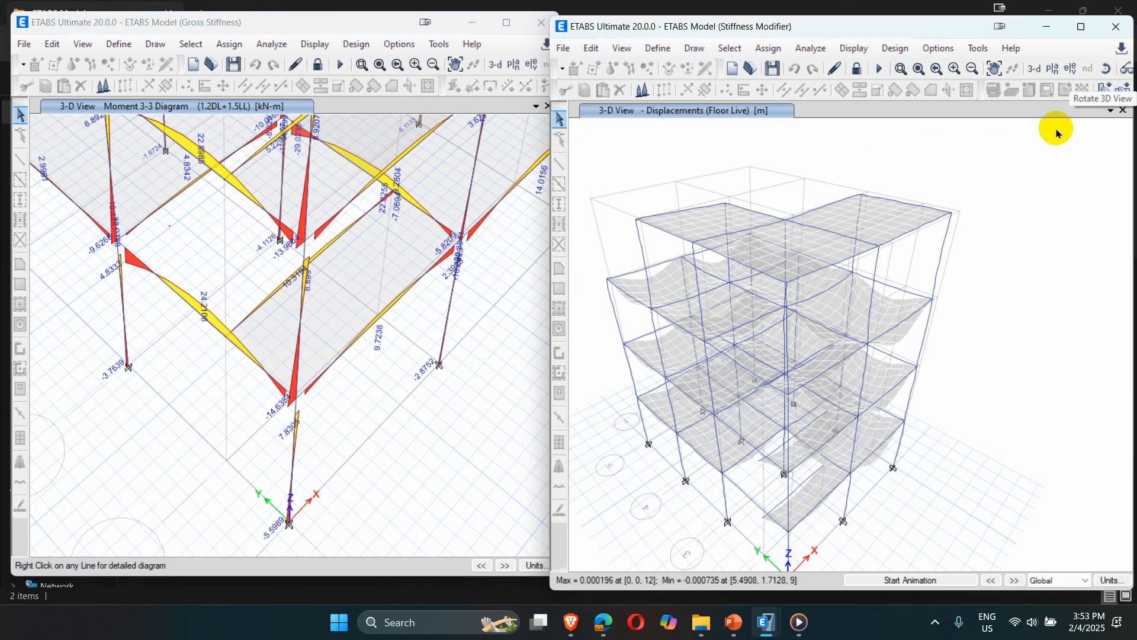
{"action": "left_click_drag", "start_coordinate": [894, 482], "coordinate": [798, 523]}
{"action": "scroll", "coordinate": [793, 517], "scroll_direction": "up", "scroll_amount": 5}
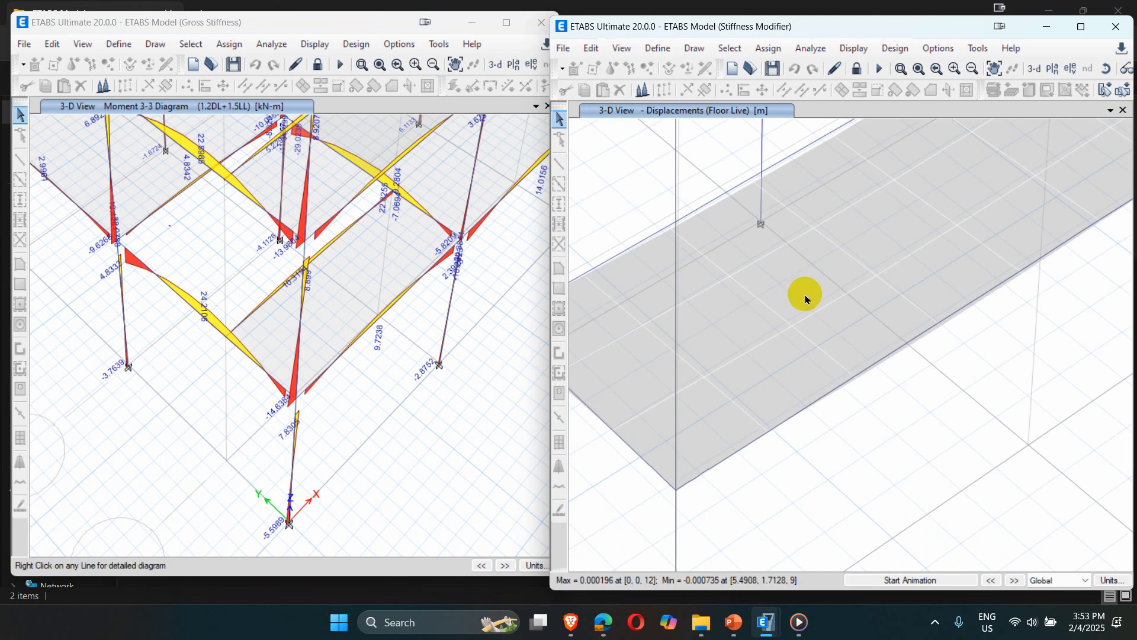
{"action": "scroll", "coordinate": [805, 299], "scroll_direction": "down", "scroll_amount": 5}
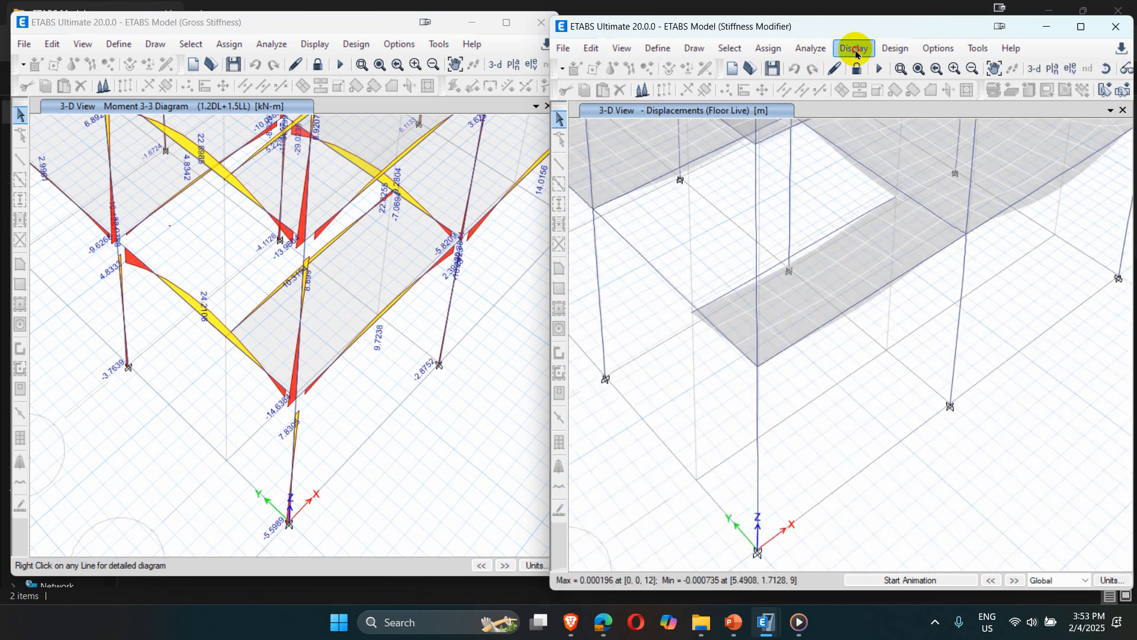
{"action": "left_click", "coordinate": [856, 49]}
{"action": "mouse_move", "coordinate": [902, 131]}
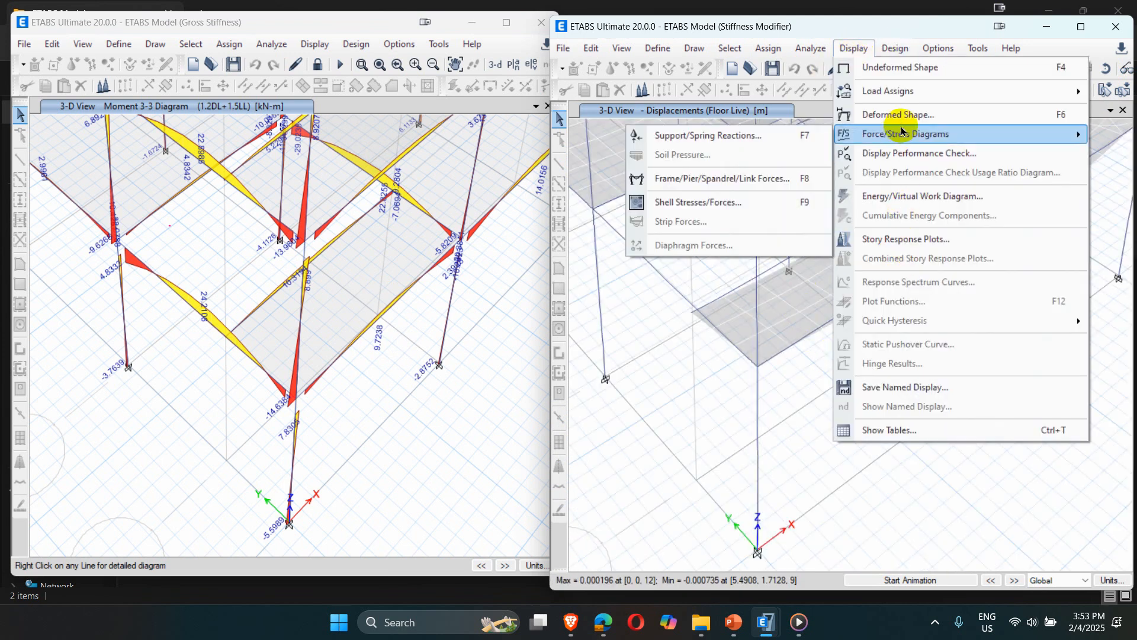
{"action": "left_click", "coordinate": [710, 179]}
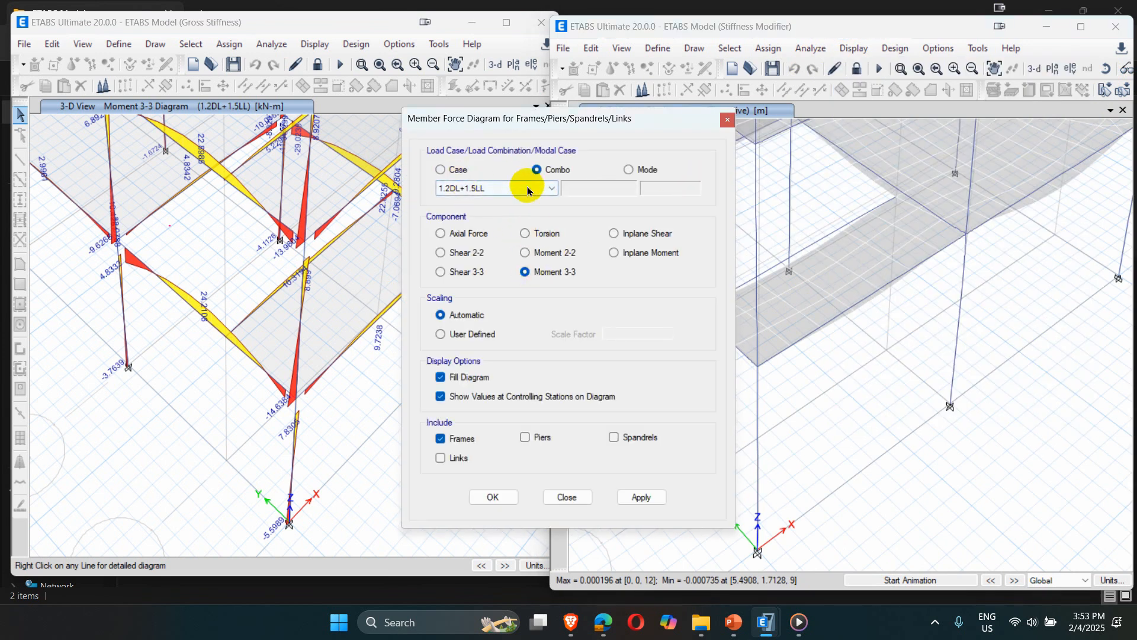
{"action": "left_click", "coordinate": [637, 497]}
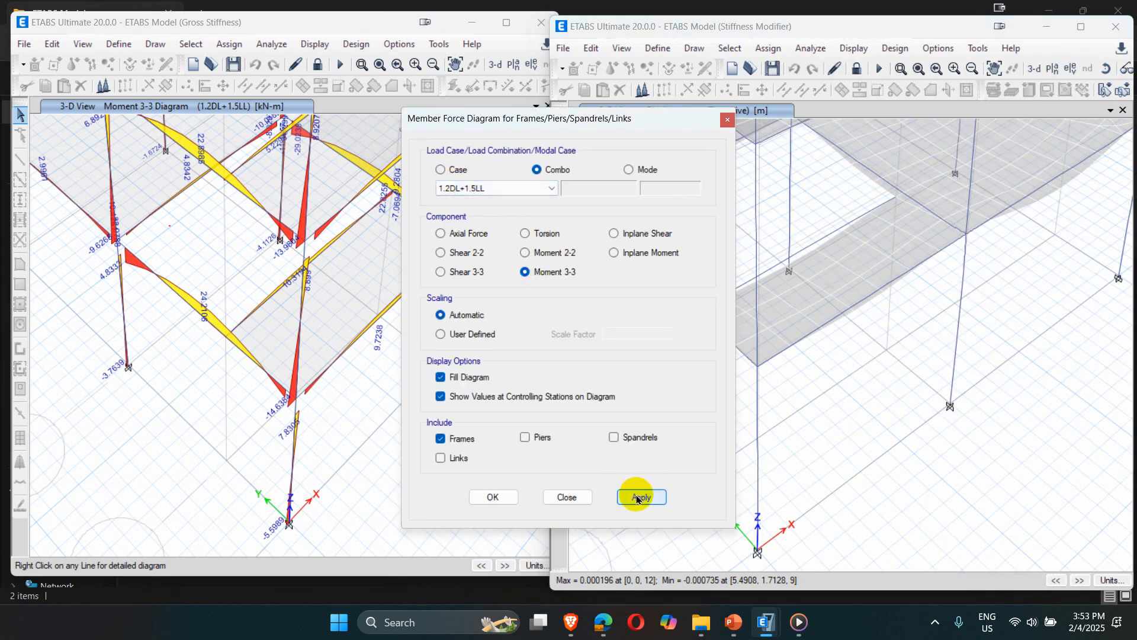
{"action": "left_click", "coordinate": [577, 503]}
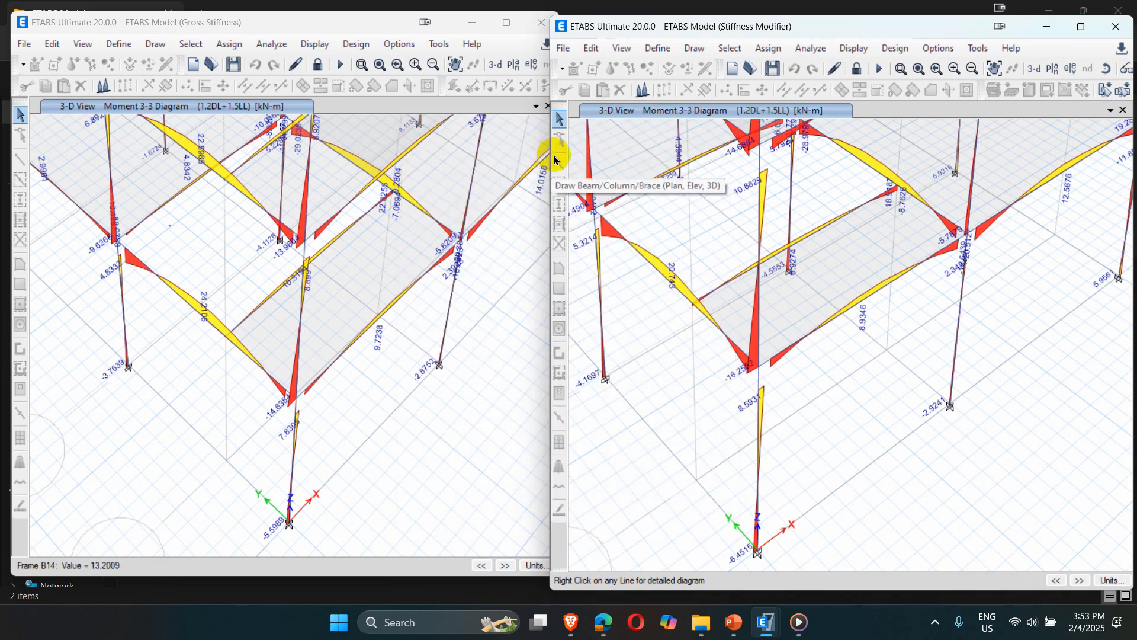
Arrange the two model windows side by side and rotate the gross stiffness 3D view to match the stiffness modifier view
{"action": "left_click_drag", "start_coordinate": [546, 150], "coordinate": [577, 166]}
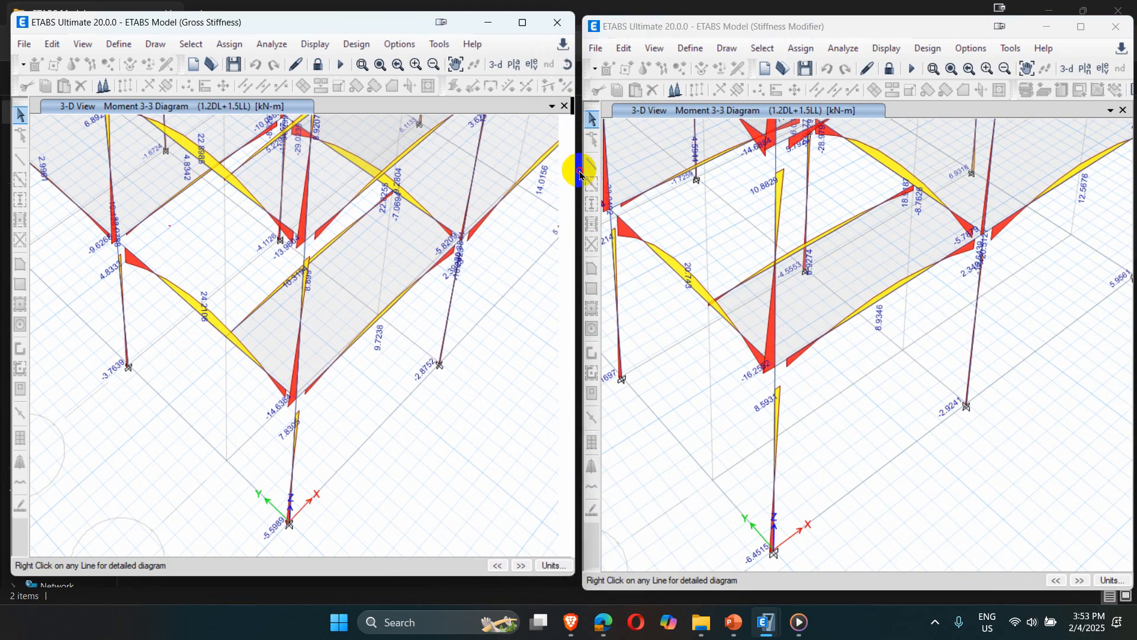
{"action": "left_click", "coordinate": [563, 65]}
{"action": "mouse_move", "coordinate": [442, 408]}
{"action": "left_mouse_down"}
{"action": "mouse_move", "coordinate": [421, 391]}
{"action": "mouse_move", "coordinate": [424, 376]}
{"action": "left_mouse_up"}
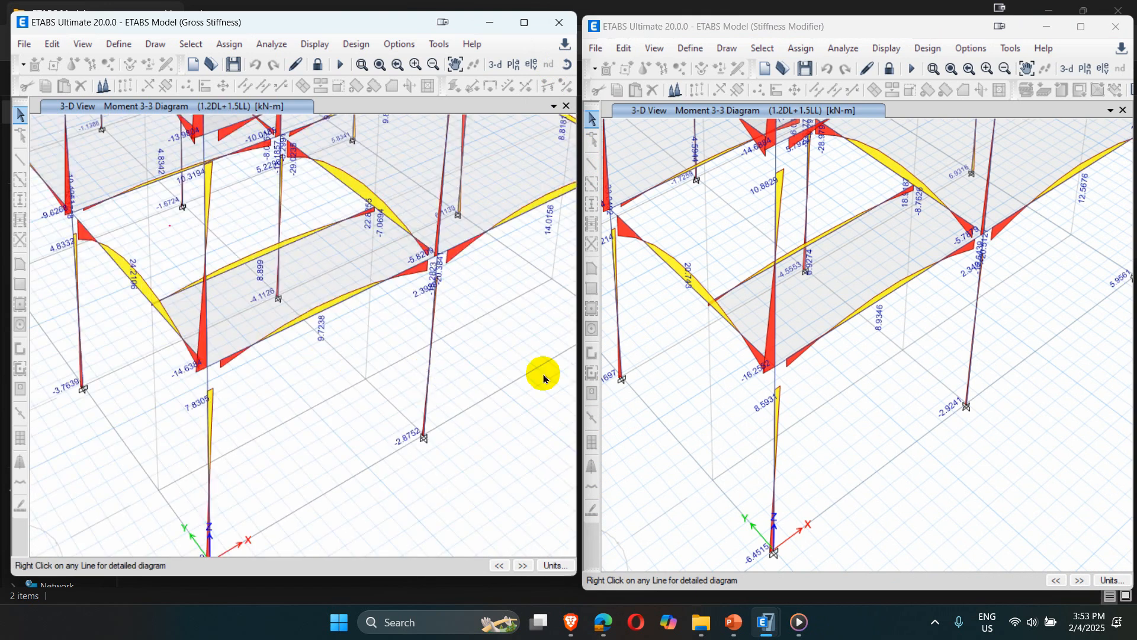
{"action": "left_click", "coordinate": [682, 26]}
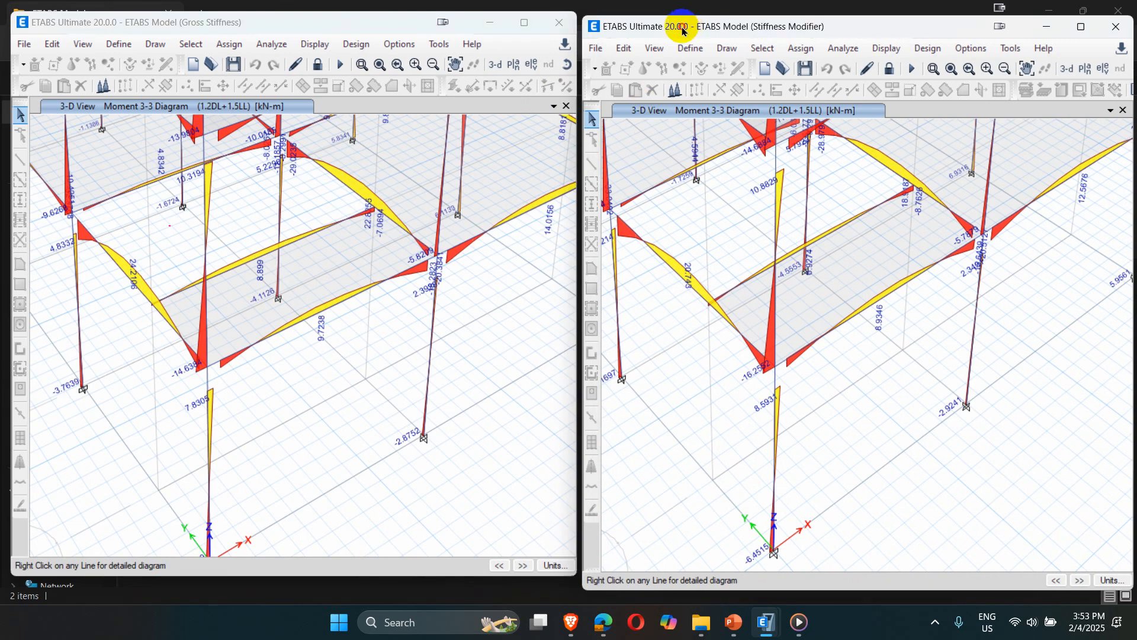
{"action": "left_click_drag", "start_coordinate": [691, 26], "coordinate": [679, 20]}
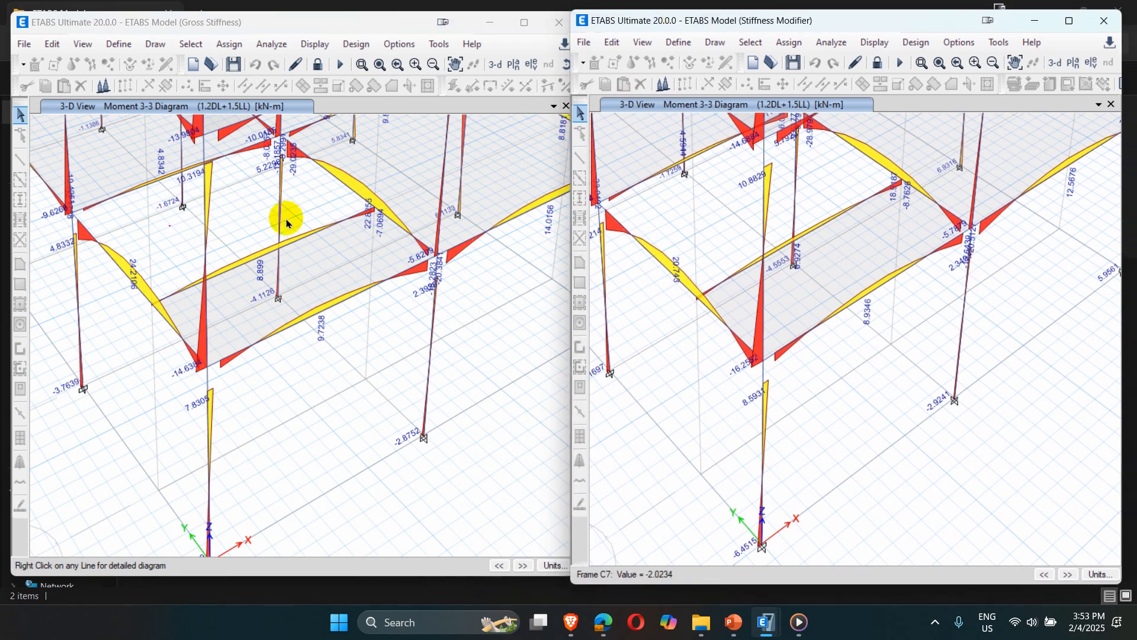
Compare the Moment 3-3 values of the lowest corner bay beams between the gross stiffness and stiffness modifier models
{"action": "left_click", "coordinate": [206, 192]}
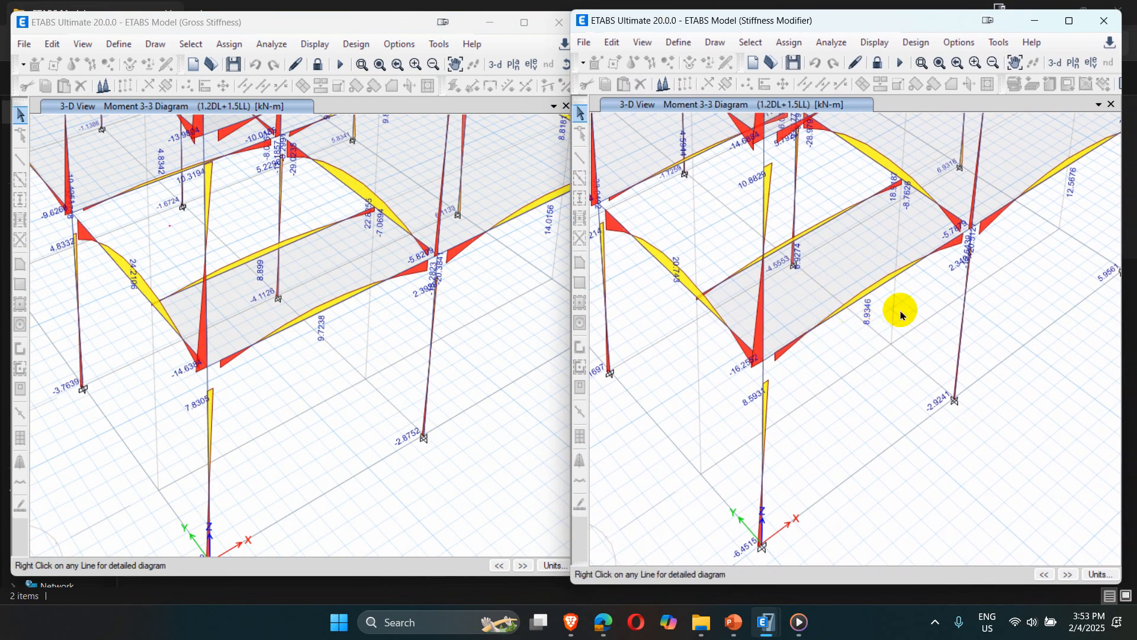
{"action": "scroll", "coordinate": [873, 298], "scroll_direction": "up", "scroll_amount": 4}
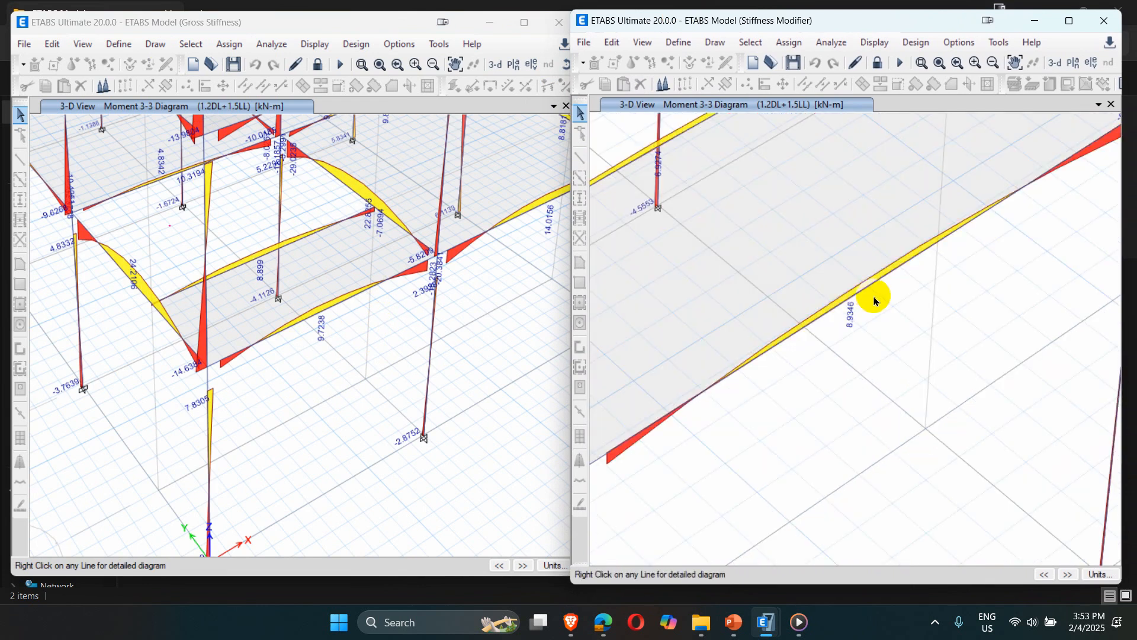
{"action": "scroll", "coordinate": [870, 301], "scroll_direction": "down", "scroll_amount": 4}
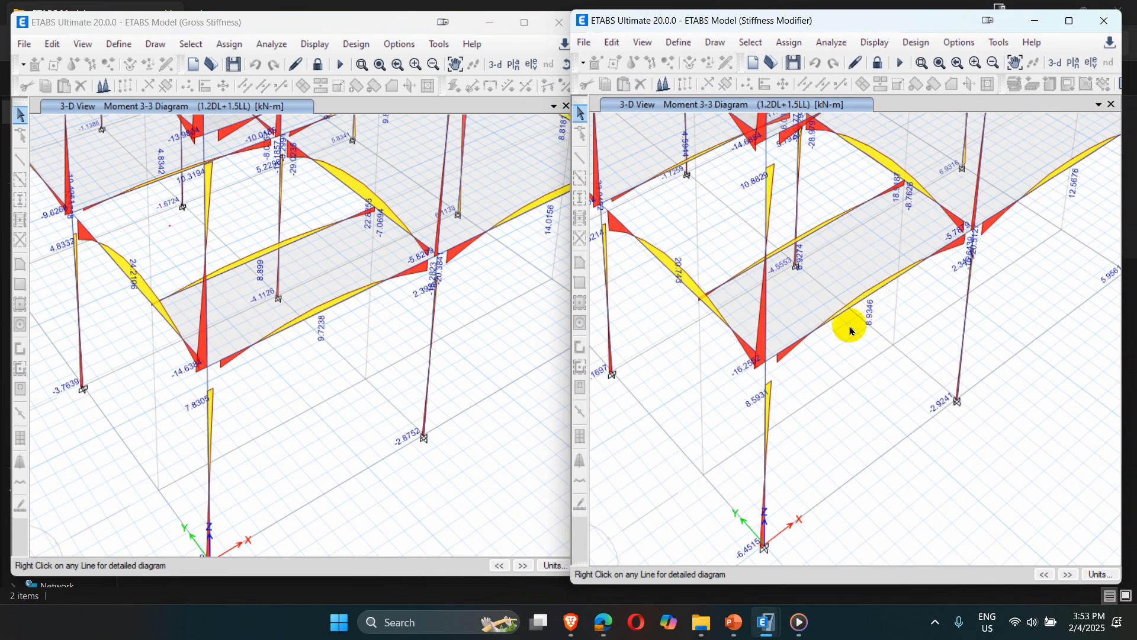
{"action": "mouse_move", "coordinate": [865, 299]}
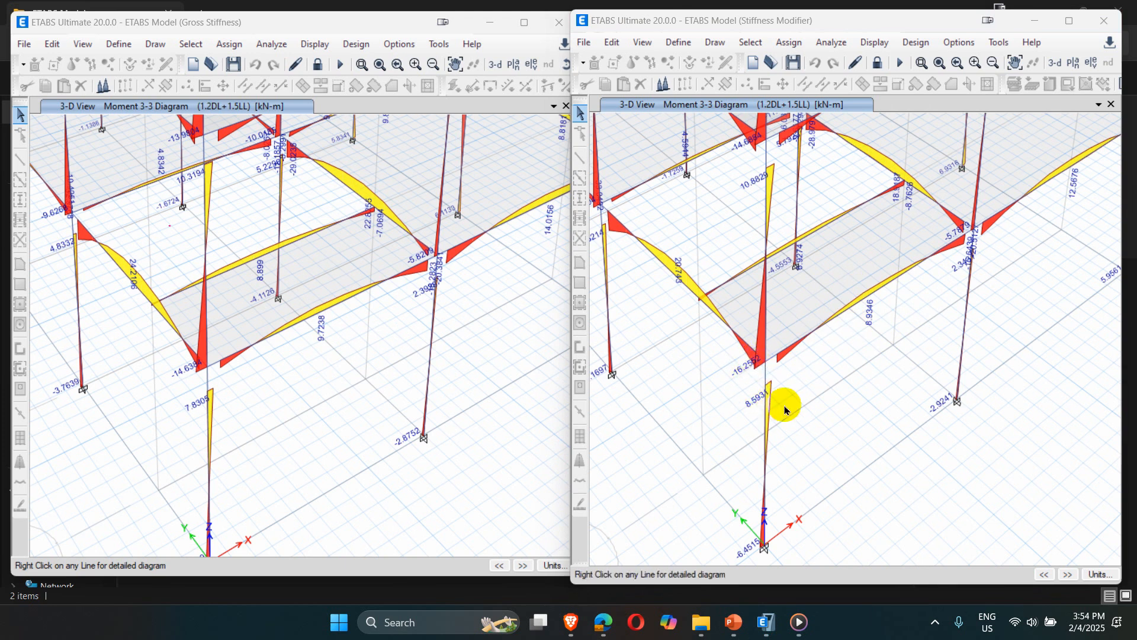
Compare the ground-floor corner column's Moment 3-3 values at its top and base between the two models
{"action": "mouse_move", "coordinate": [765, 431]}
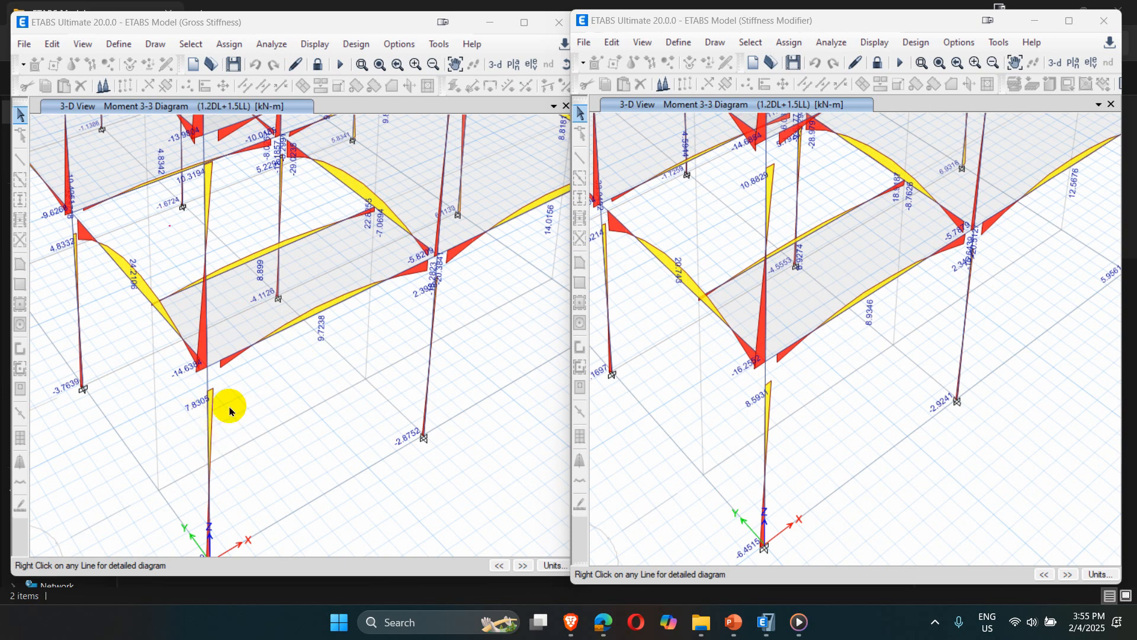
{"action": "mouse_move", "coordinate": [290, 333]}
{"action": "scroll", "coordinate": [287, 335], "scroll_direction": "down", "scroll_amount": 3}
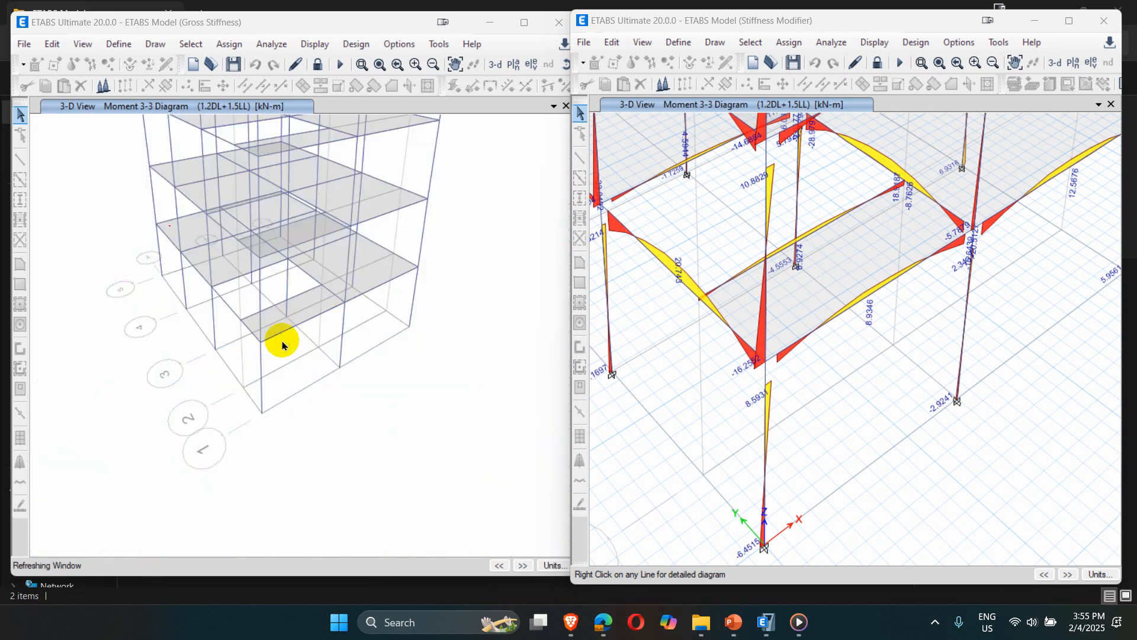
{"action": "scroll", "coordinate": [273, 367], "scroll_direction": "up", "scroll_amount": 3}
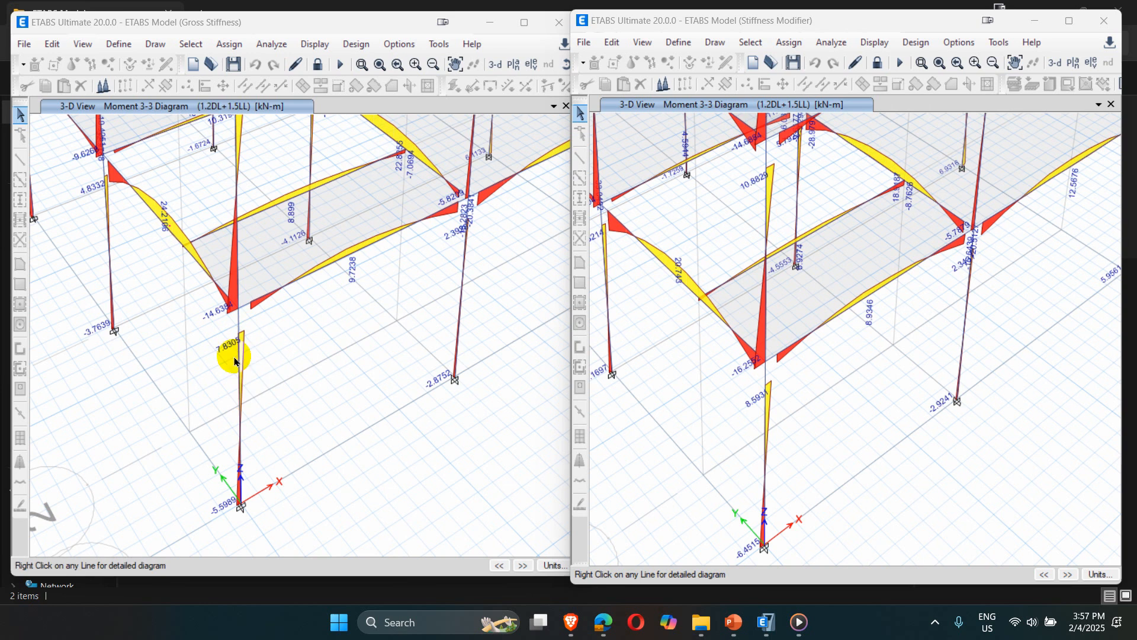
{"action": "mouse_move", "coordinate": [241, 392]}
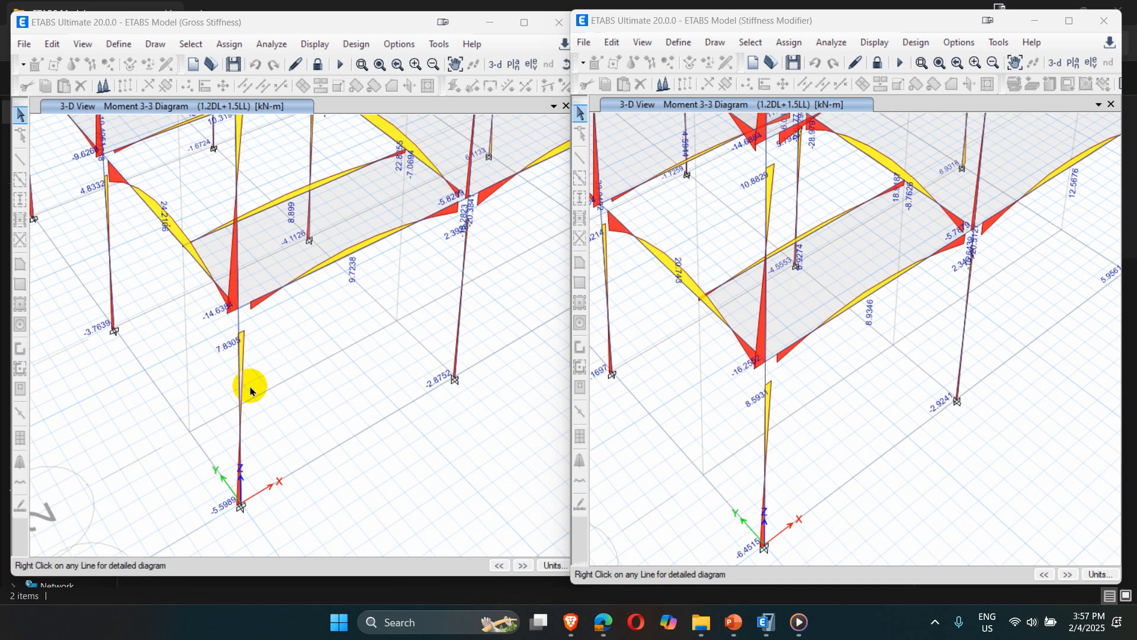
{"action": "mouse_move", "coordinate": [236, 339]}
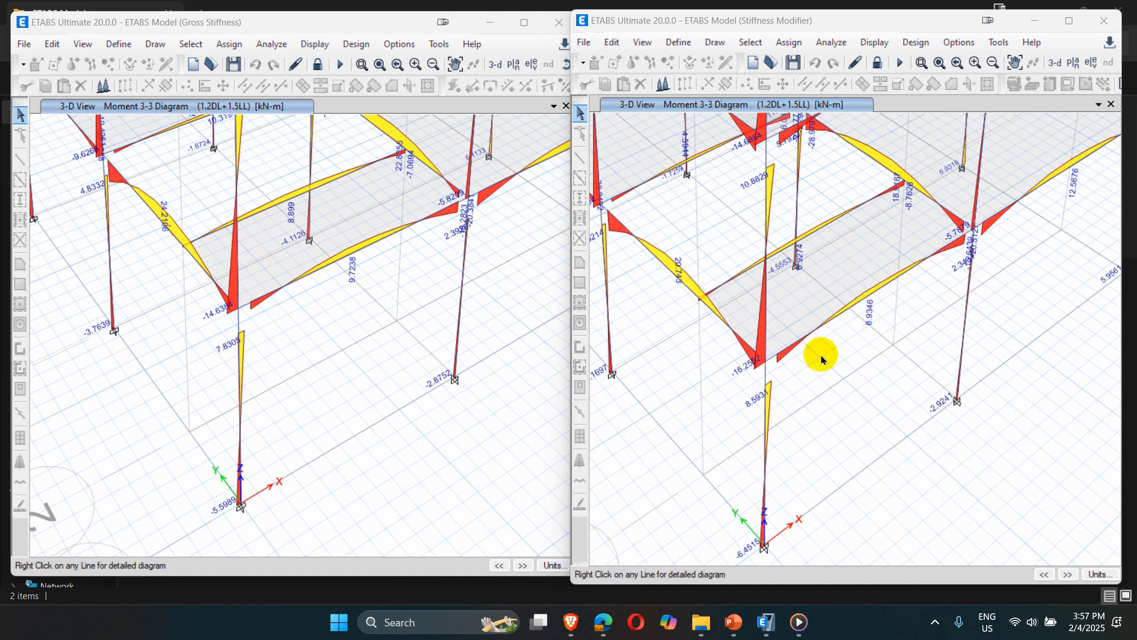
{"action": "left_click", "coordinate": [764, 375]}
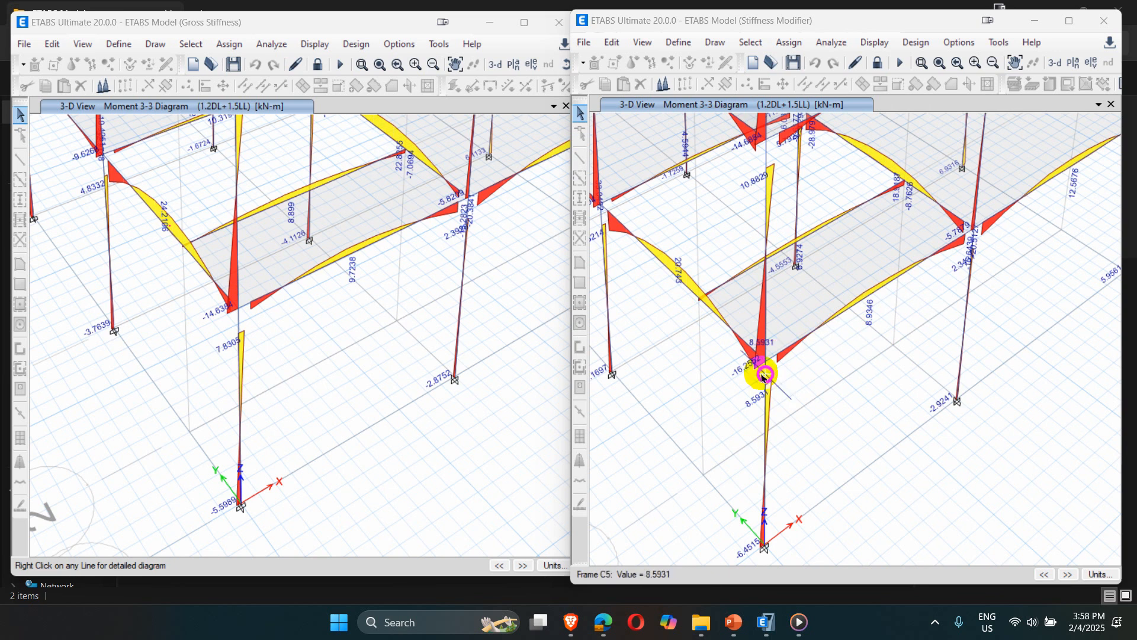
{"action": "left_click", "coordinate": [765, 423]}
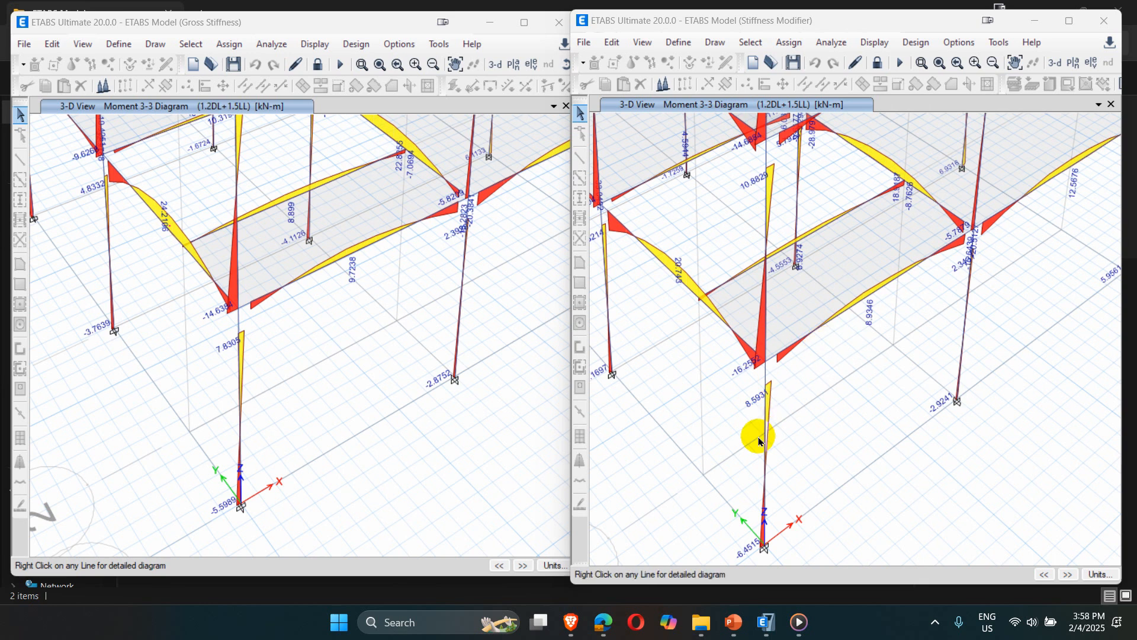
{"action": "left_click", "coordinate": [764, 444]}
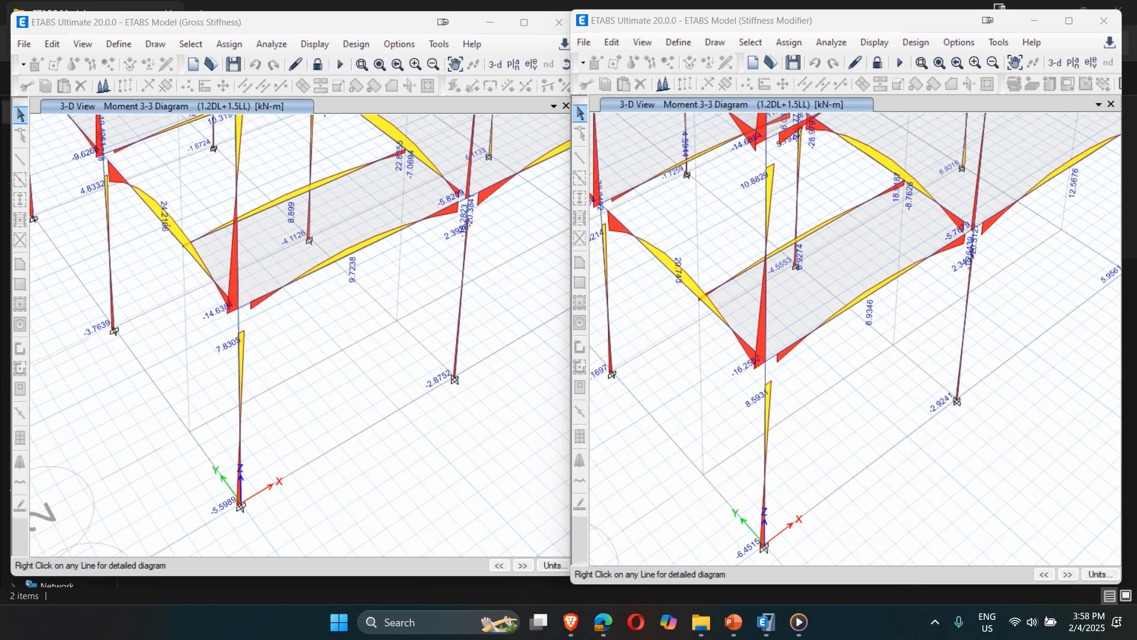
{"action": "scroll", "coordinate": [776, 360], "scroll_direction": "down", "scroll_amount": 4}
{"action": "scroll", "coordinate": [797, 318], "scroll_direction": "up", "scroll_amount": 4}
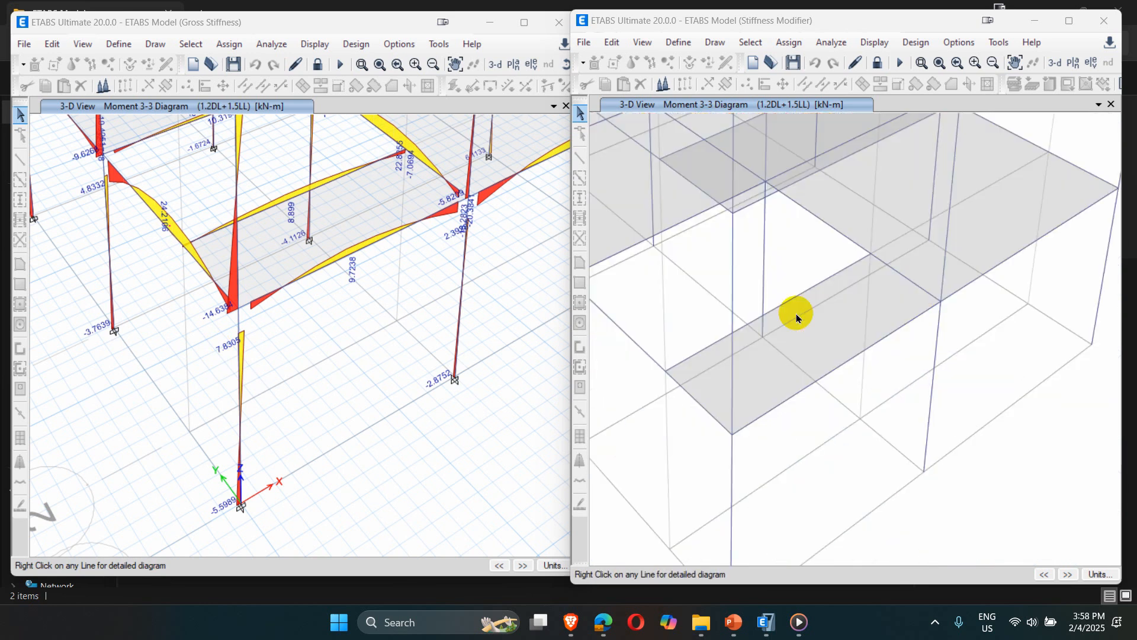